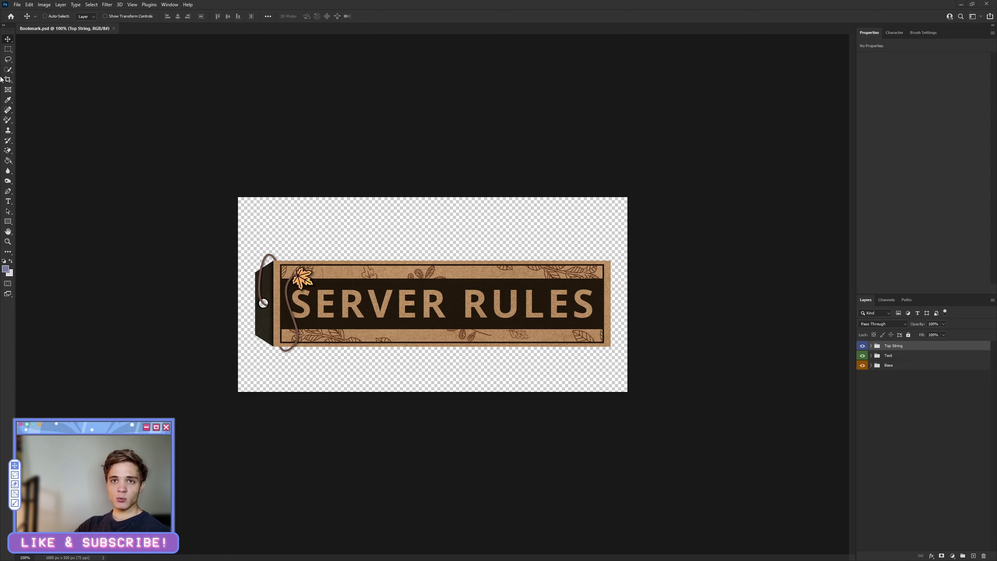
Place the caret in the SERVER RULES title text, then leave text editing
click(9, 202)
click(364, 300)
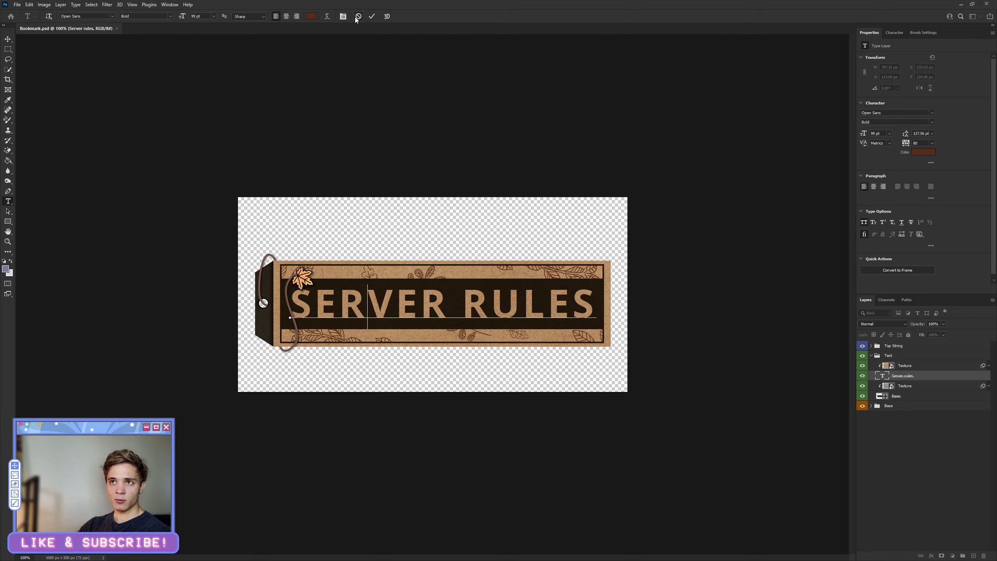
click(357, 16)
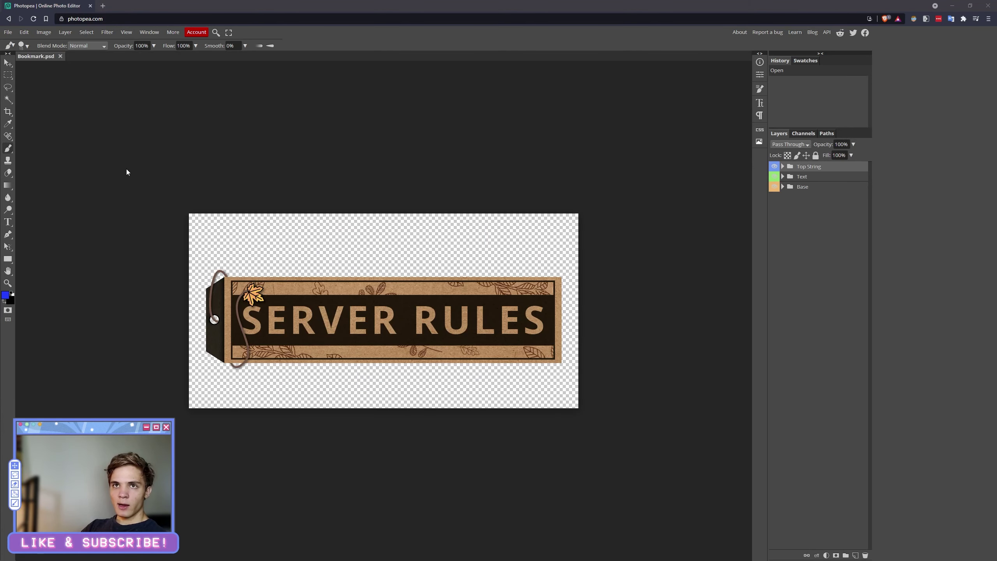
Briefly enter and exit editing of the Server rules title text
key(t)
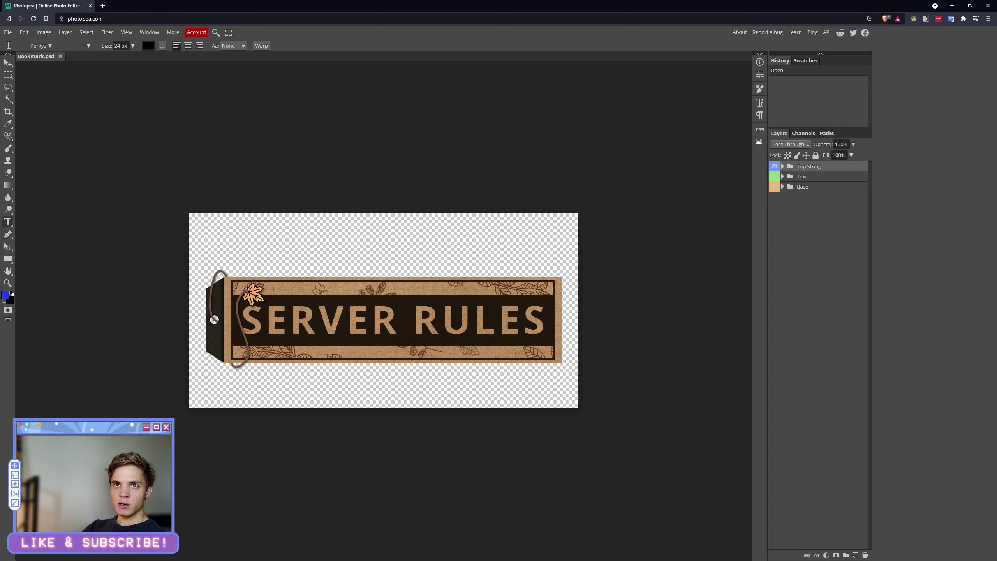
click(321, 320)
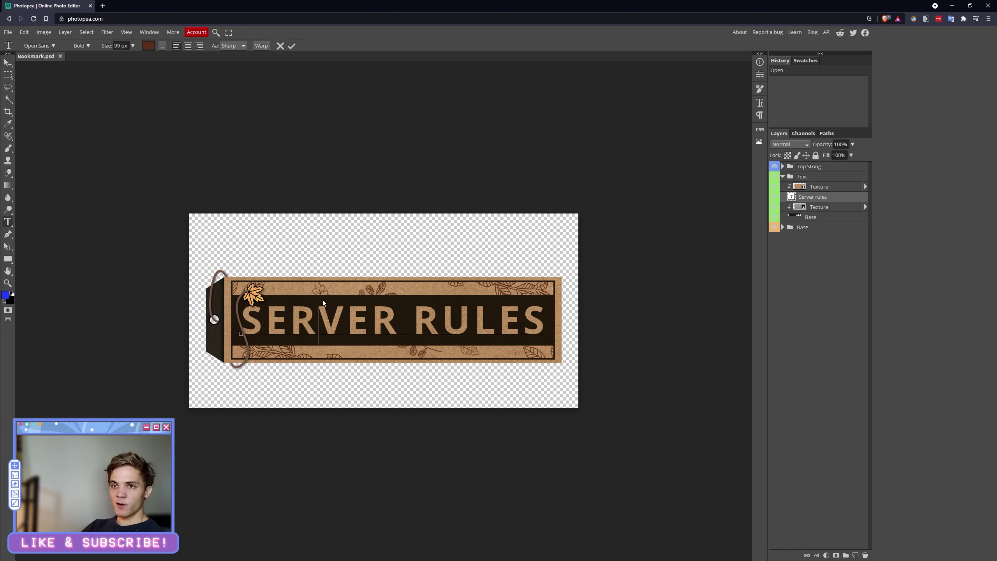
click(291, 46)
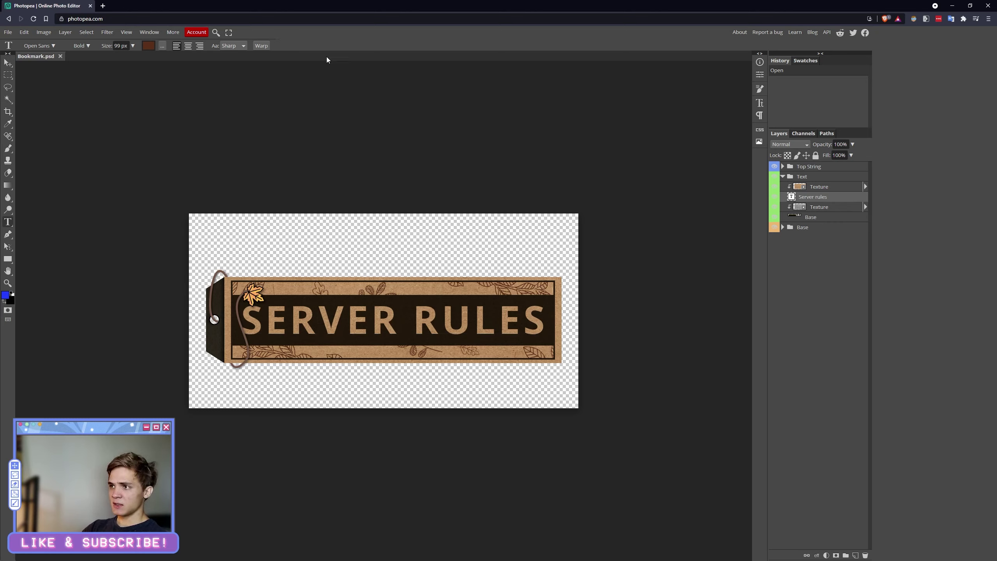
Add an empty Layer 1 above Border in Base, dismissing the ad-blocker notice
click(783, 176)
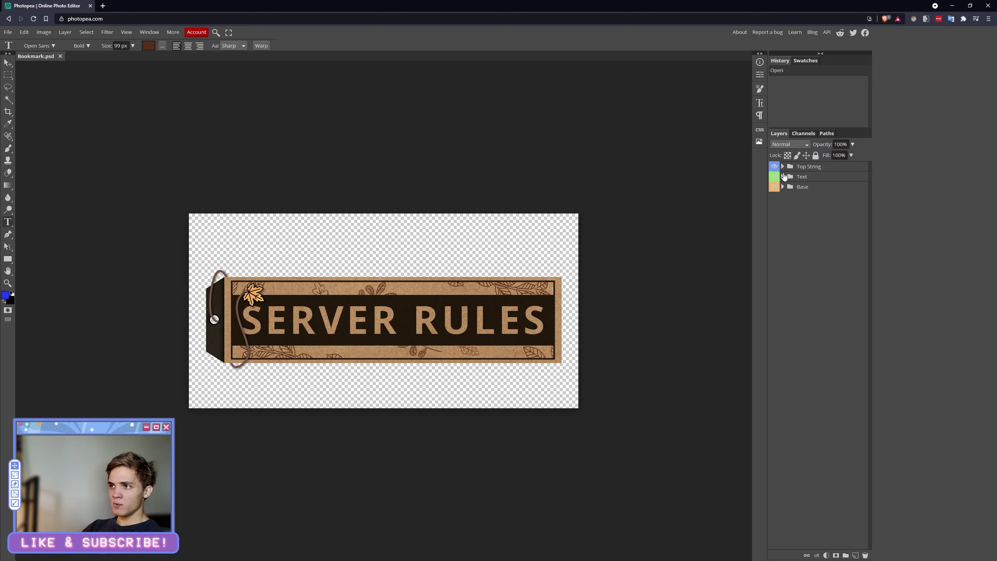
click(783, 186)
click(810, 197)
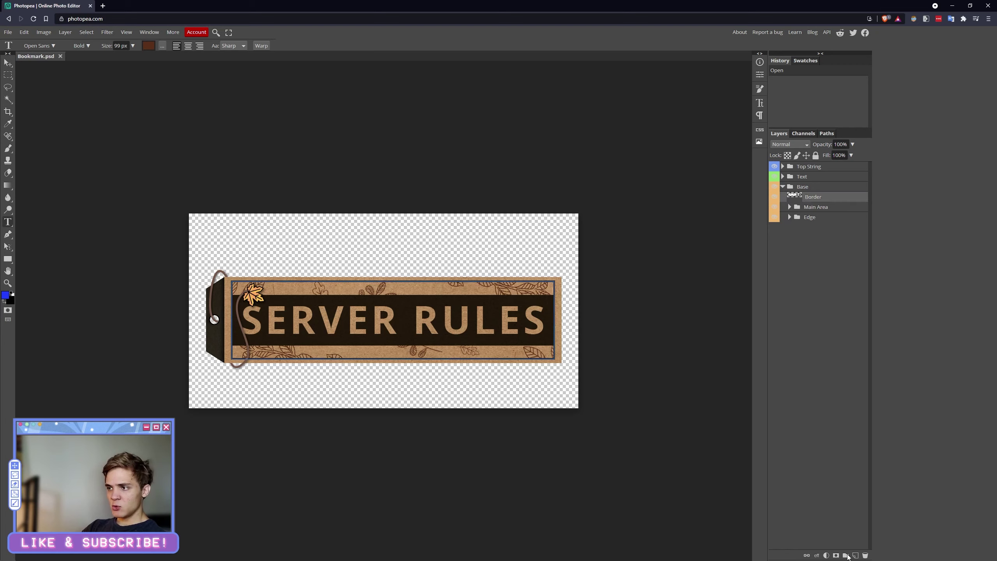
click(856, 556)
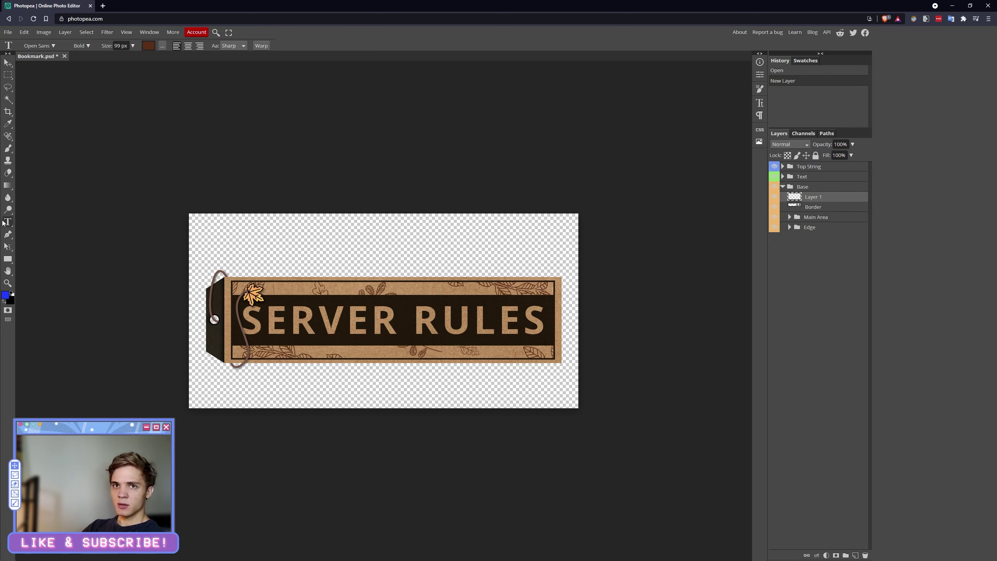
key(u)
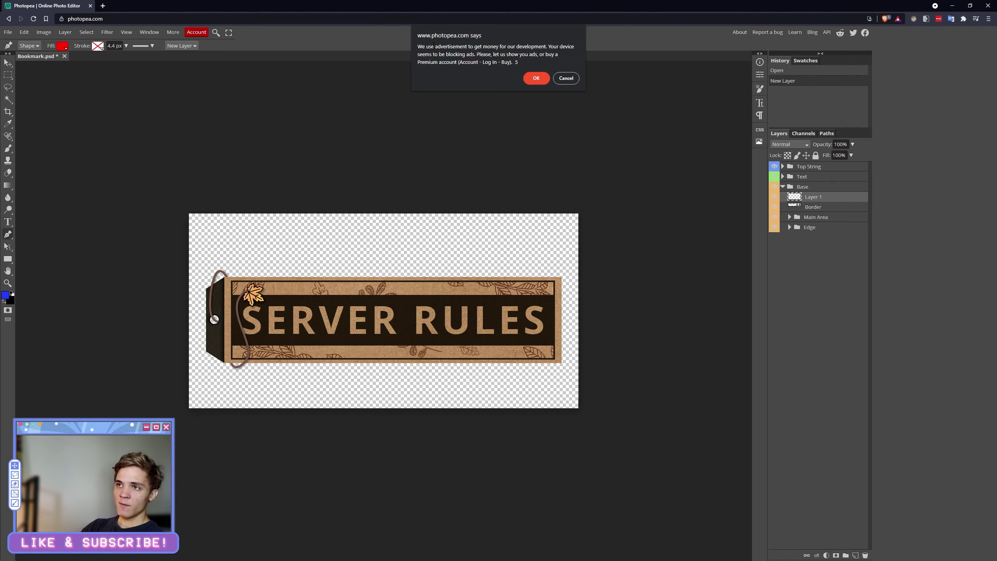
click(536, 78)
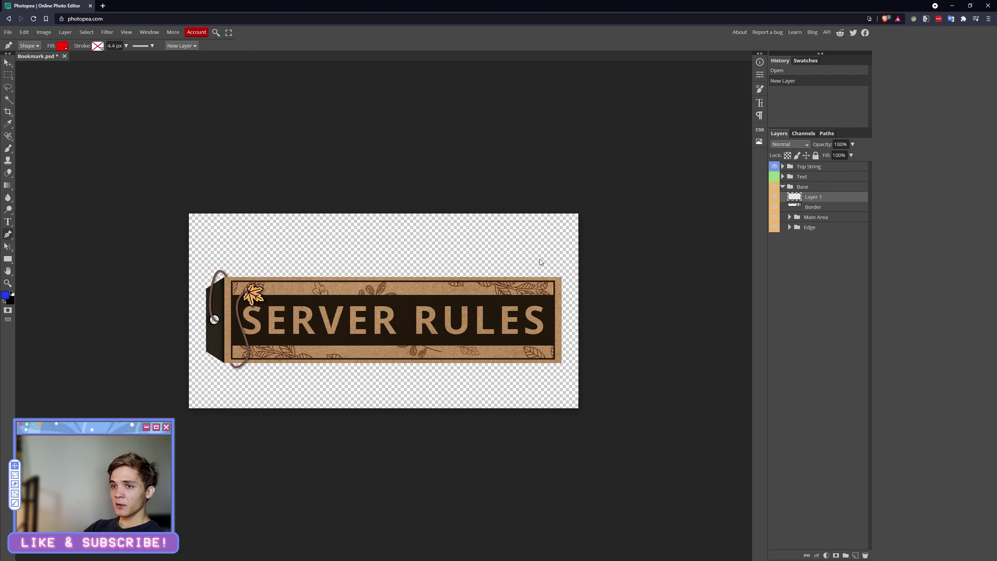
Try a shape-mode segment above the banner, then undo it
click(293, 269)
click(28, 46)
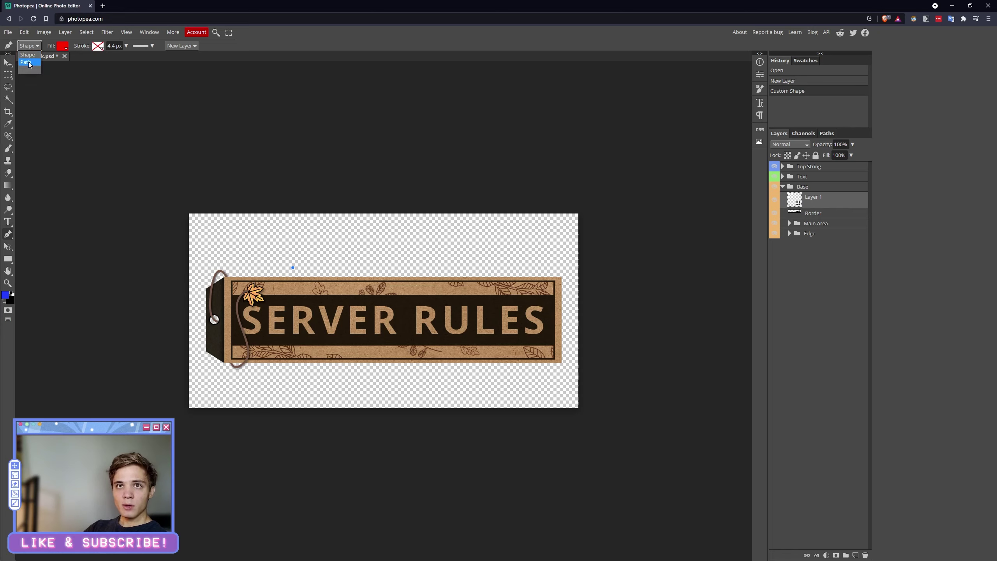
click(30, 55)
click(390, 238)
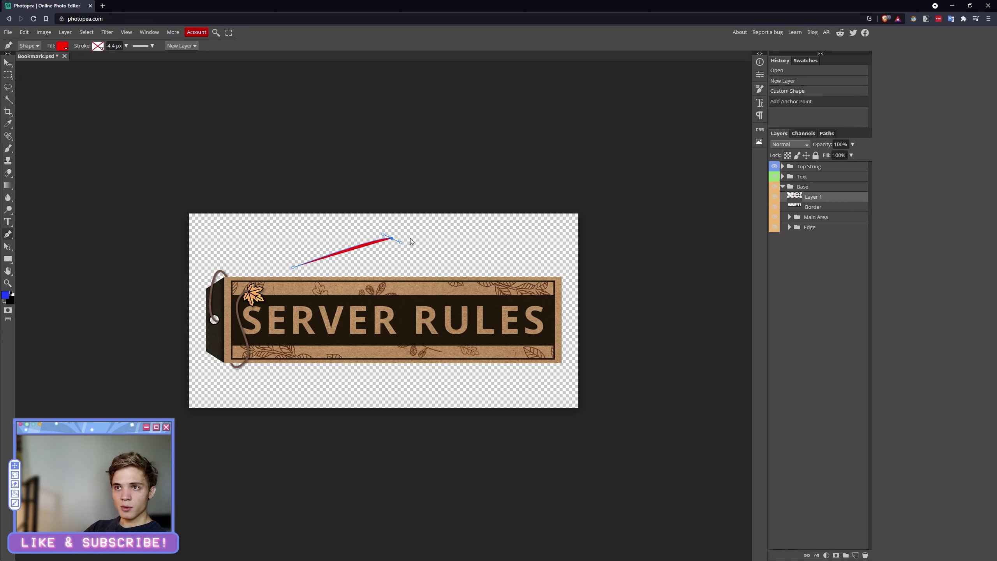
key(ctrl+z)
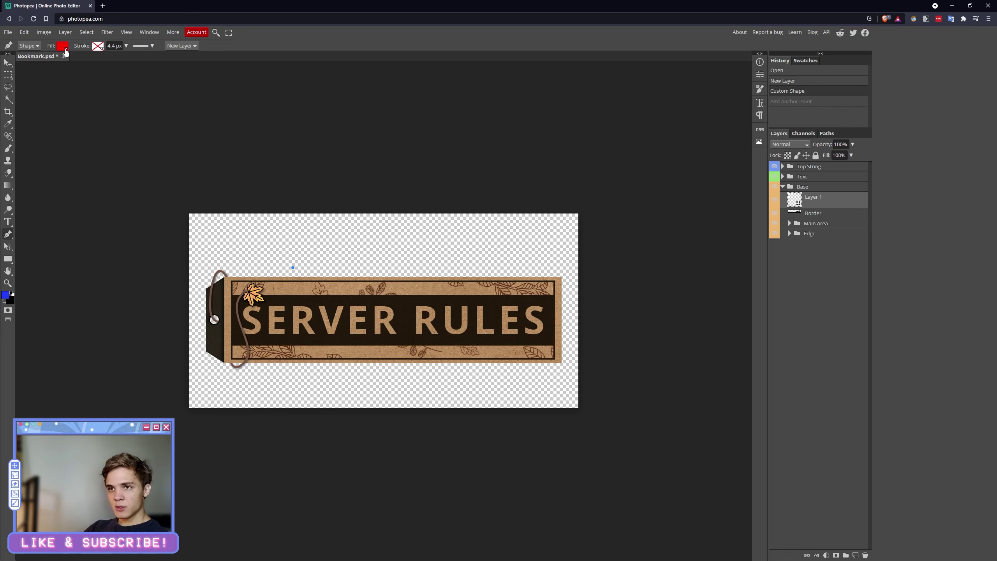
Draw a curved line above the banner with no fill and a red stroke
click(62, 49)
click(84, 62)
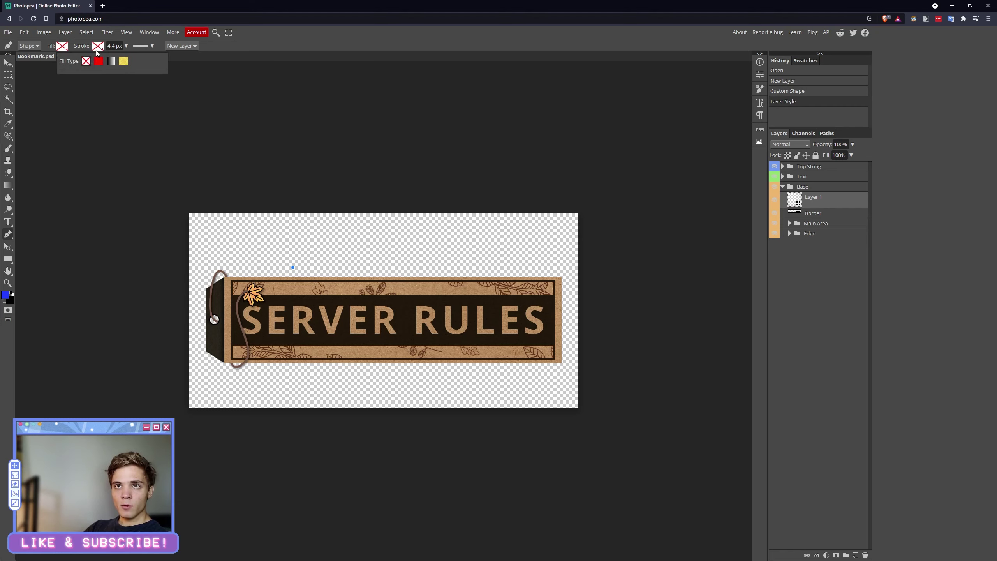
click(134, 63)
click(459, 250)
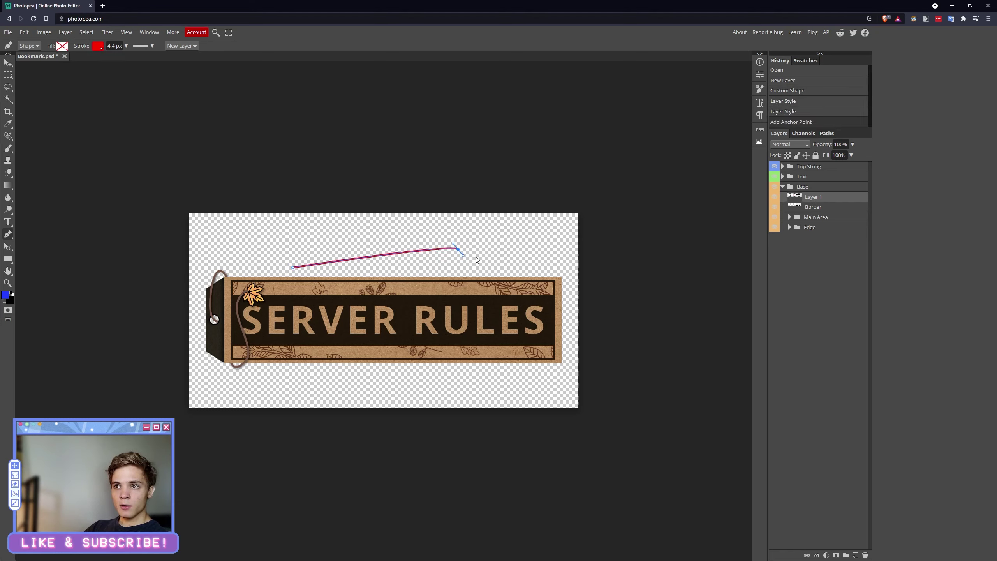
click(511, 257)
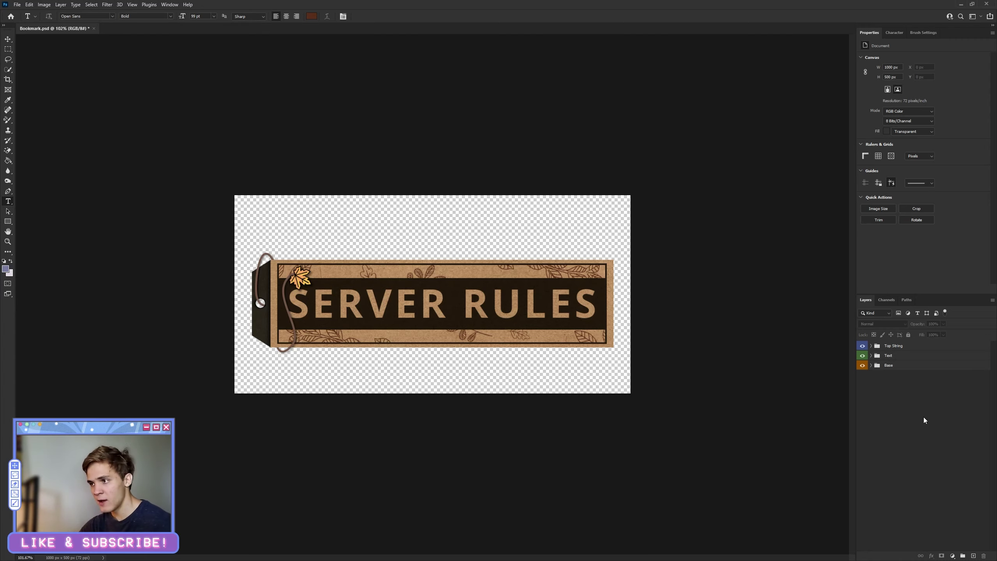
Expand Base and Main Area, check a leaf layer, and re-clip Long Branch copy
click(869, 365)
click(872, 366)
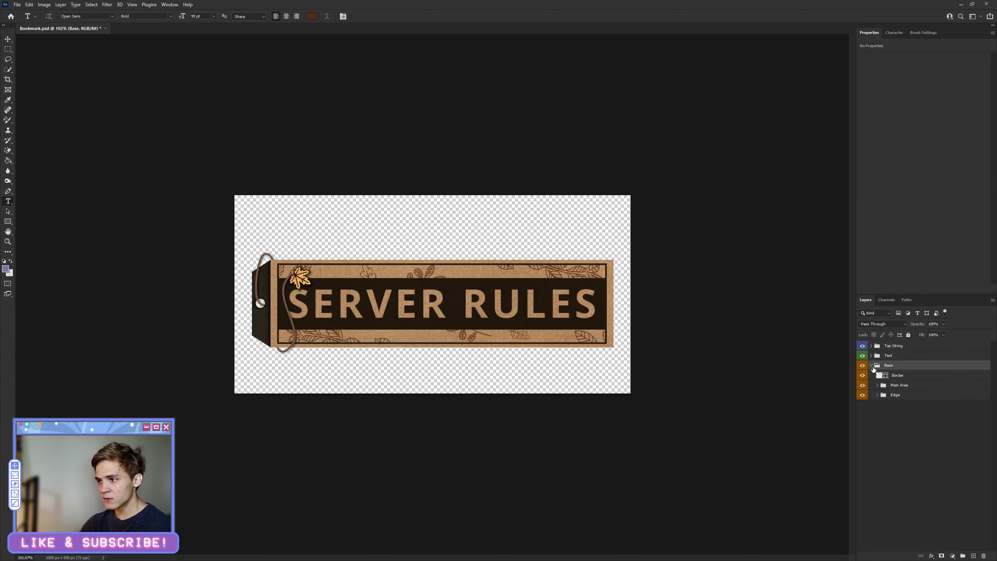
click(878, 385)
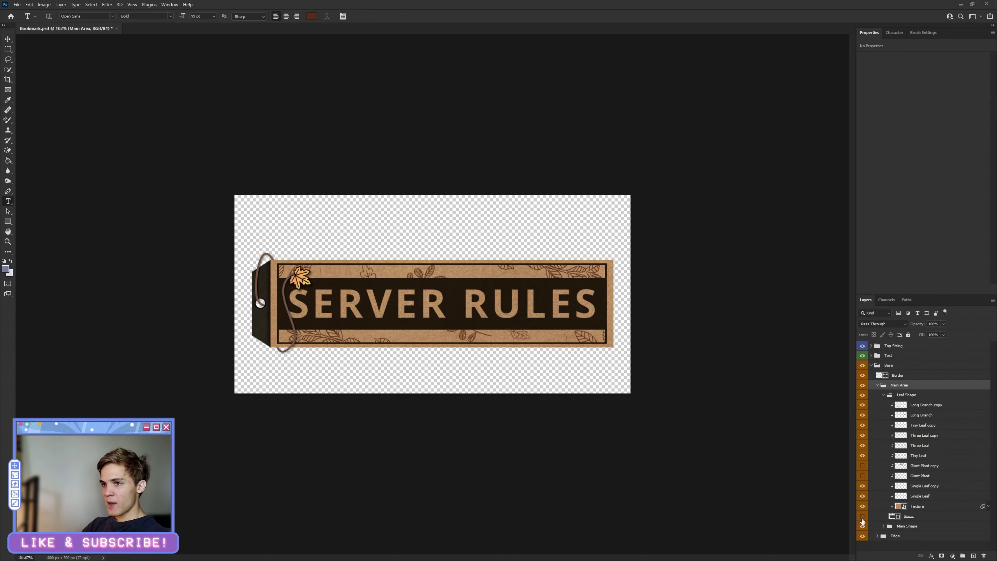
click(863, 521)
click(909, 549)
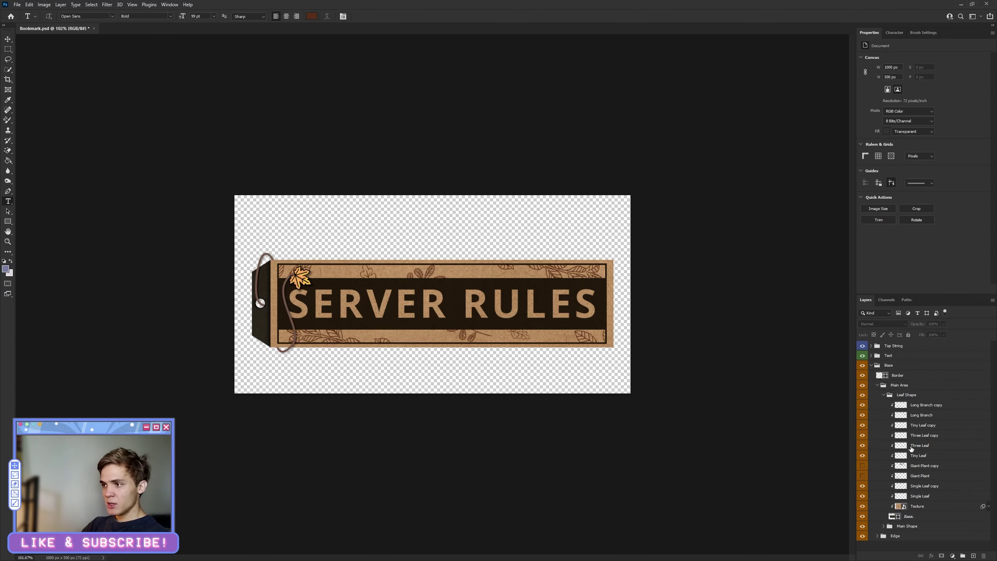
scroll(777, 338, up, 2)
scroll(777, 338, up, 2)
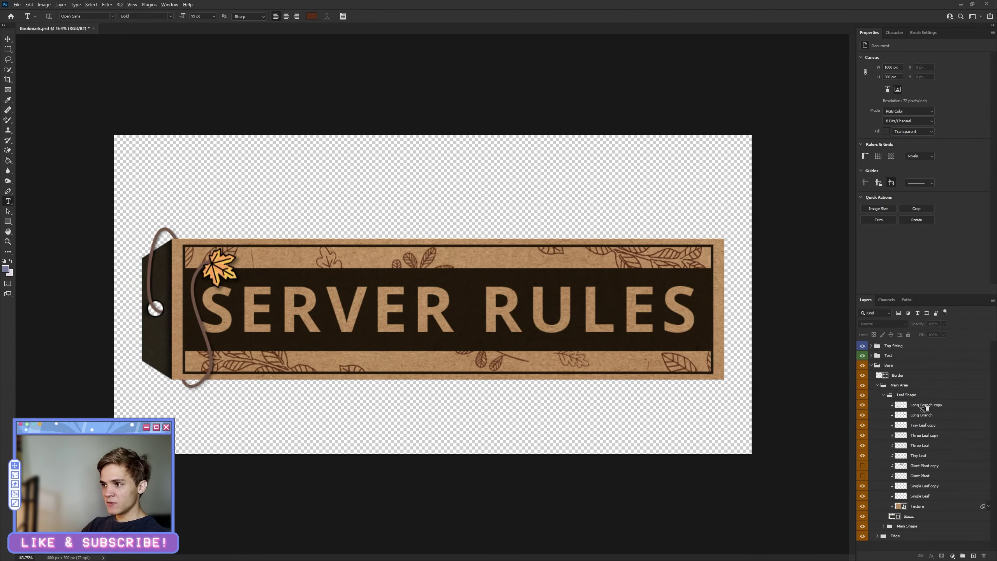
drag(925, 412, 927, 407)
key(ctrl+alt+g)
scroll(291, 396, up, 3)
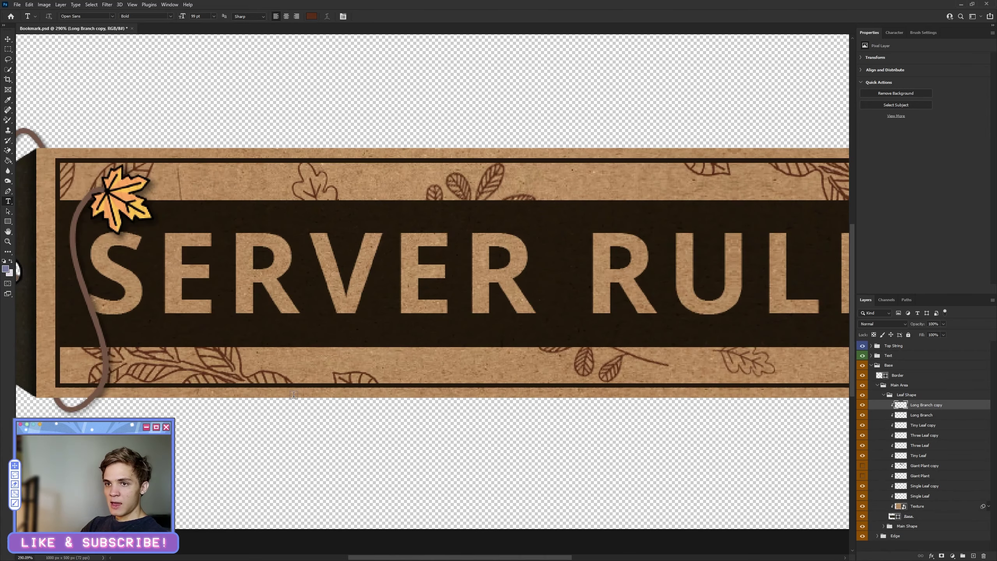
scroll(432, 281, down, 1)
scroll(433, 280, down, 3)
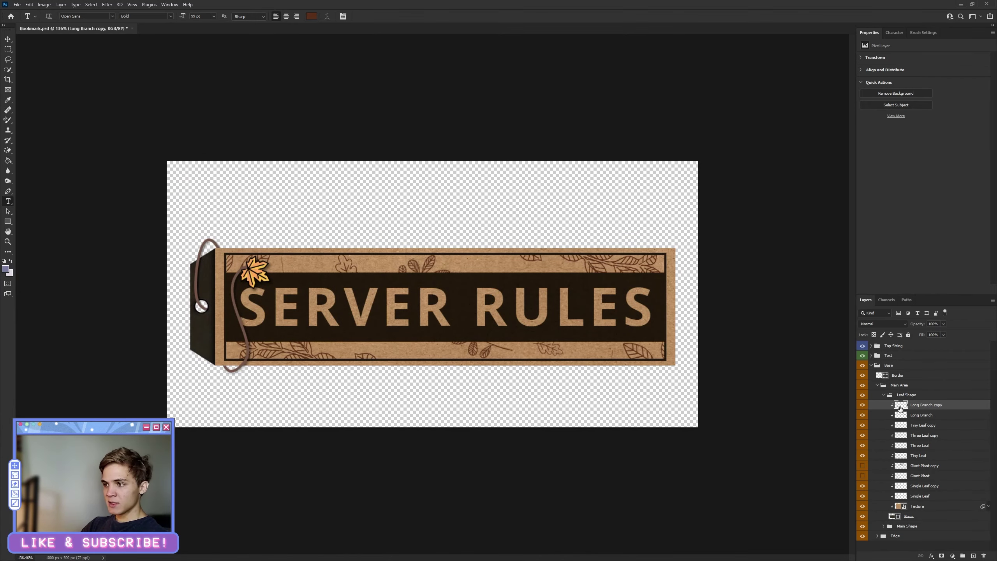
Inspect the Leaf Shape group's layer style and Texture layer, then collapse it
click(882, 395)
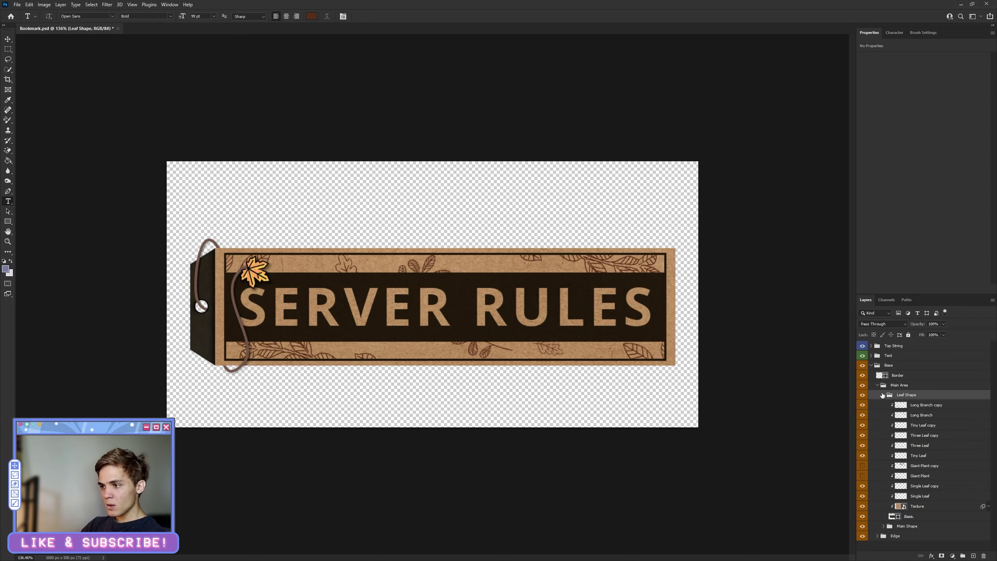
double_click(950, 395)
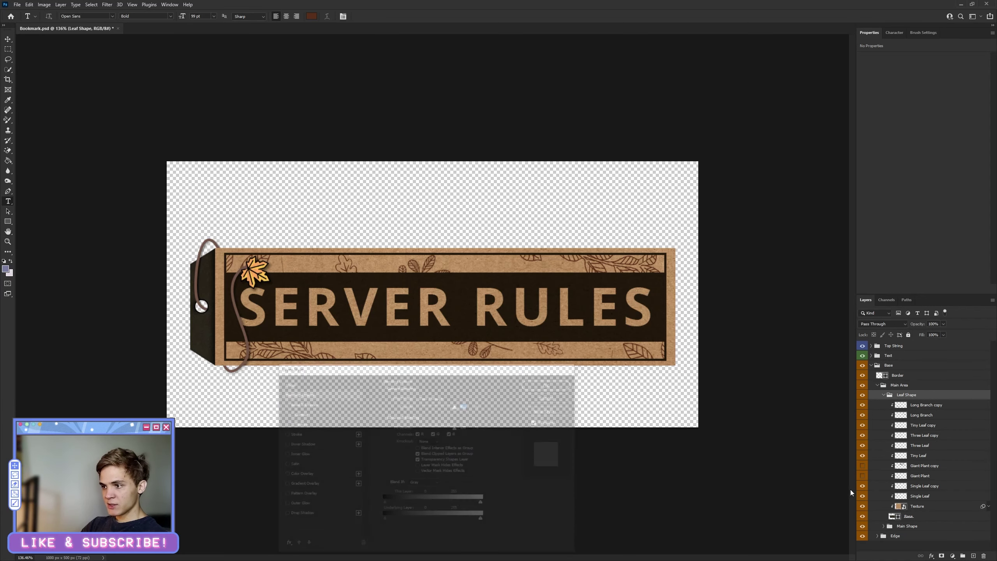
click(916, 506)
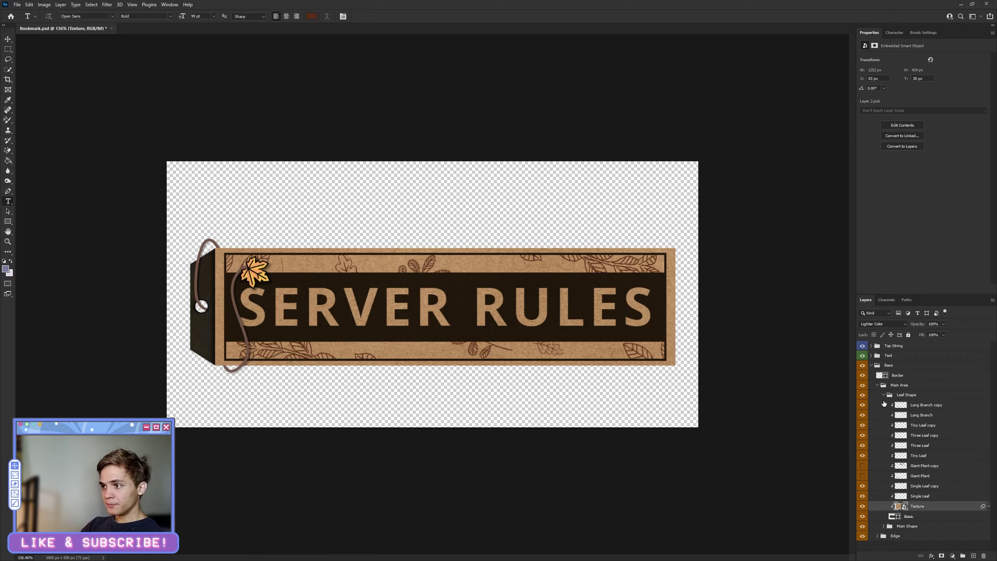
click(884, 395)
Inspect the Main Shape group's Base layer and the Border layer by toggling visibility
click(885, 406)
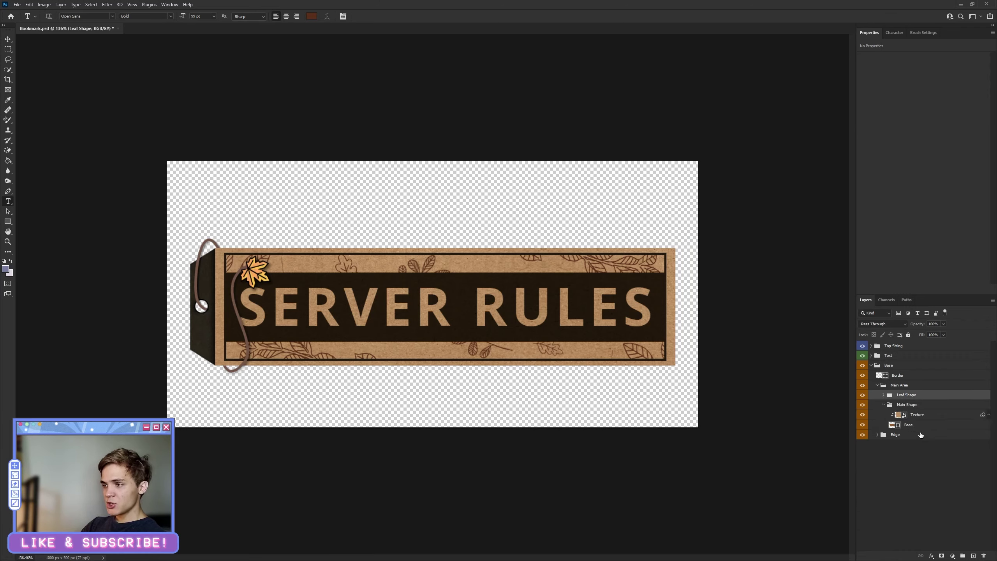
click(922, 423)
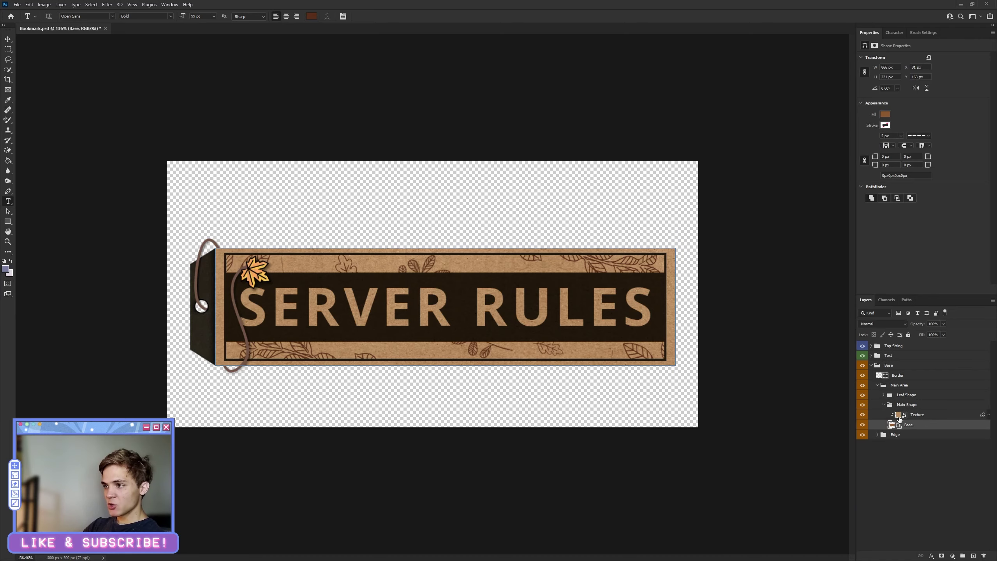
click(862, 425)
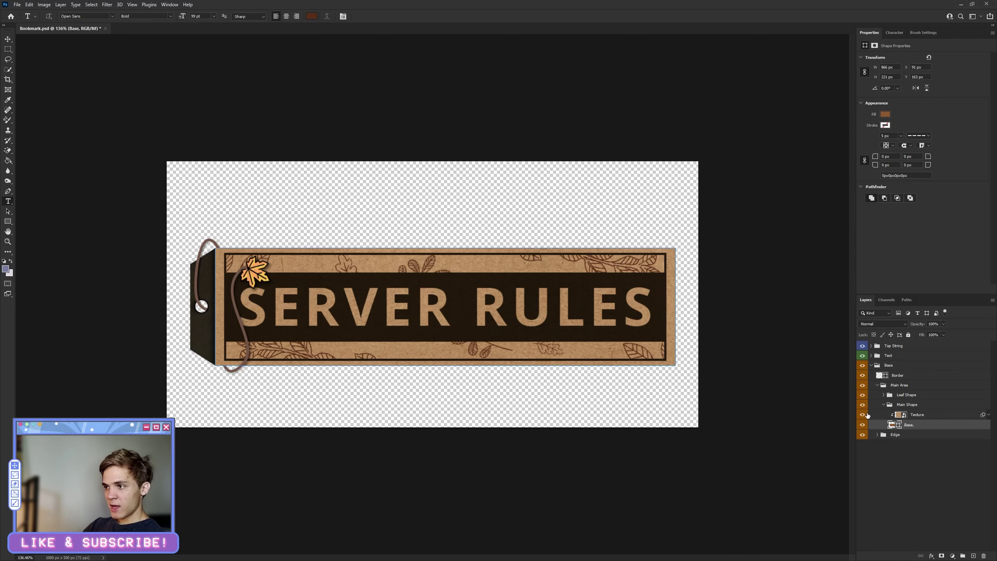
click(884, 406)
click(862, 375)
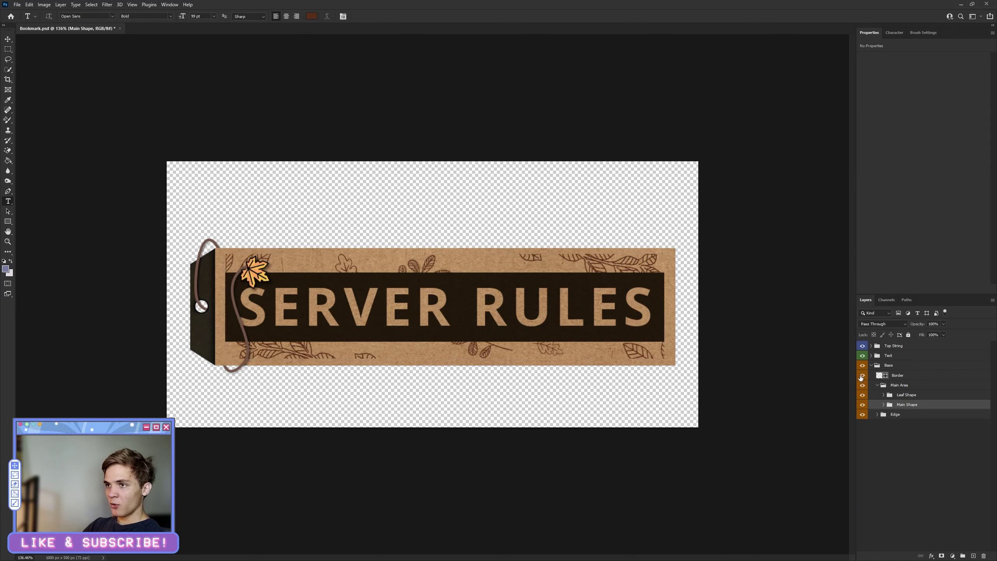
click(896, 376)
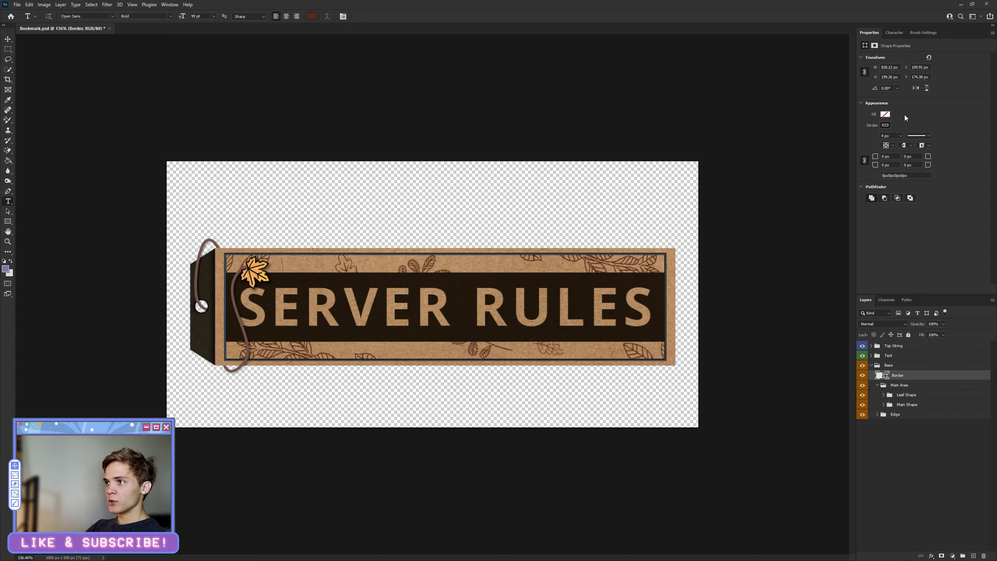
Expand the Edge group, toggle its visibility, and select the Edge layer
click(878, 415)
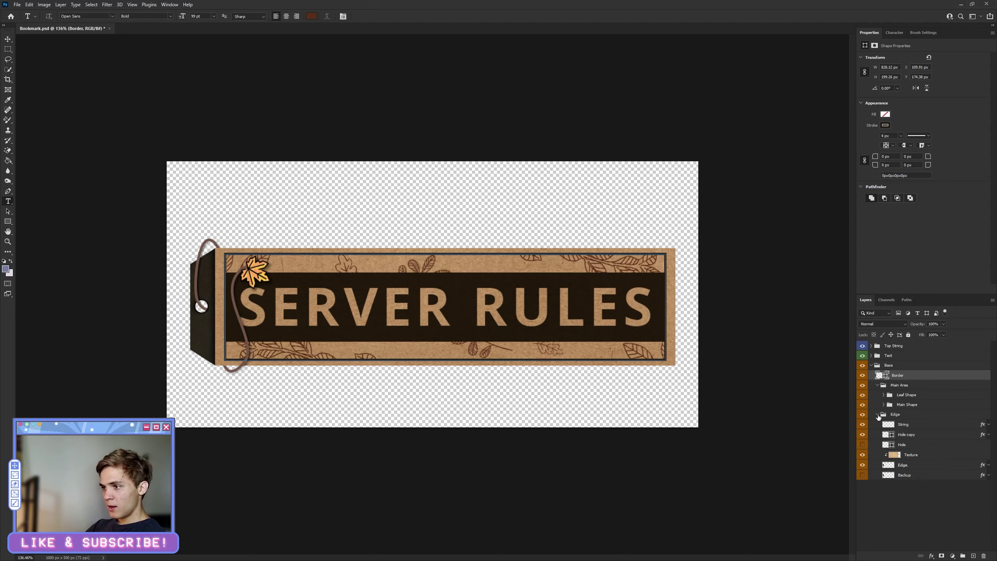
click(894, 508)
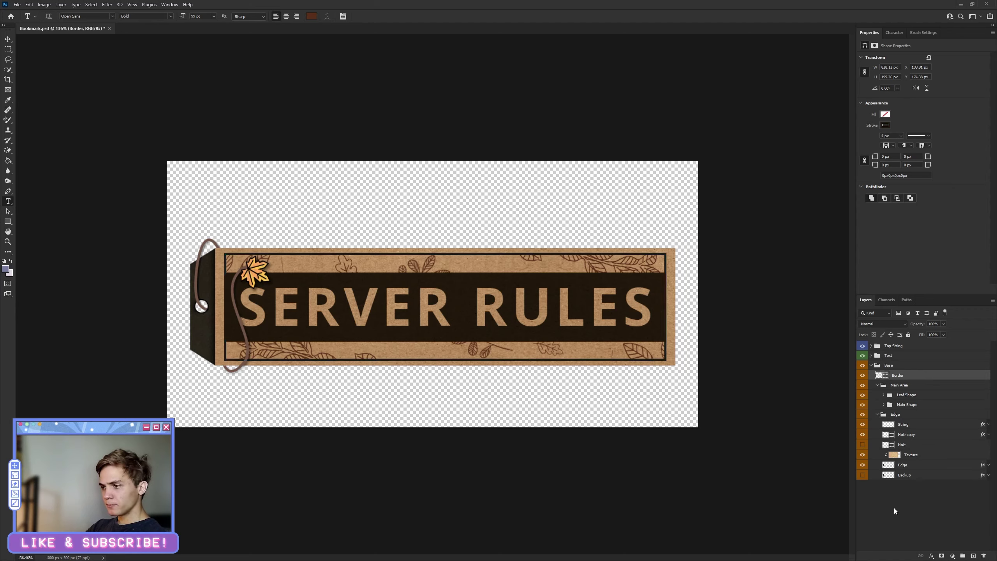
click(862, 415)
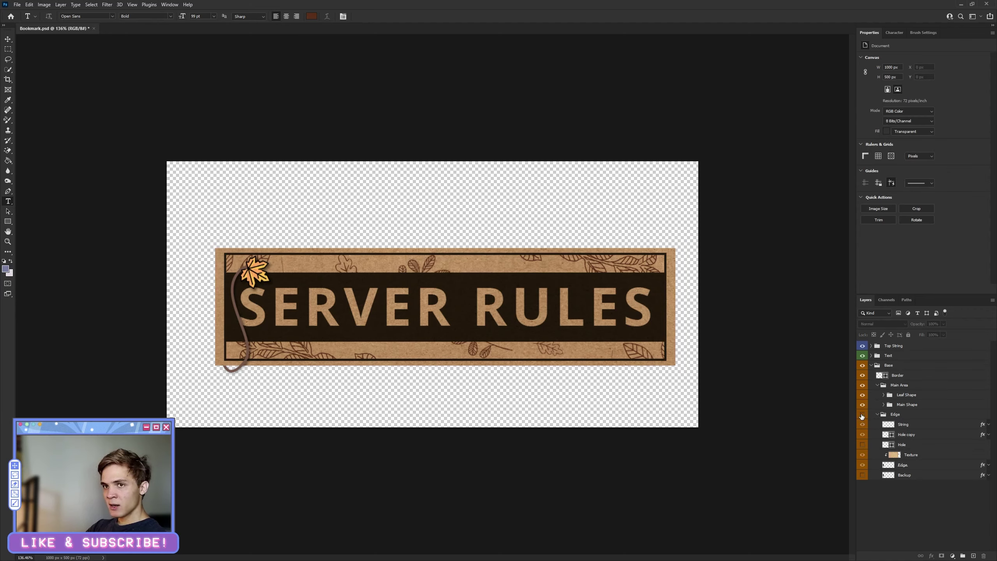
click(904, 467)
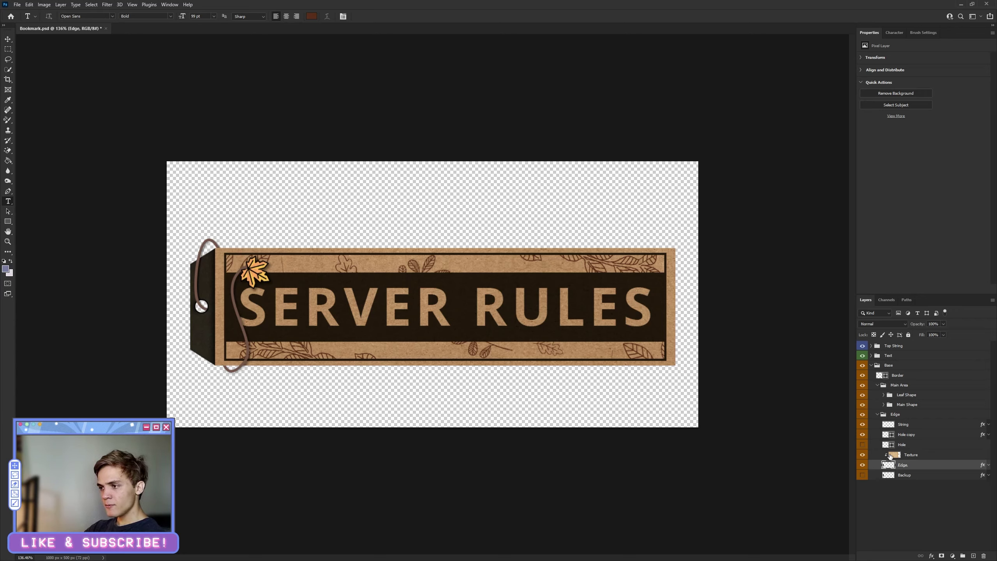
Review the Edge layer's Inner Shadow blending options and close without changes
right_click(901, 465)
click(947, 152)
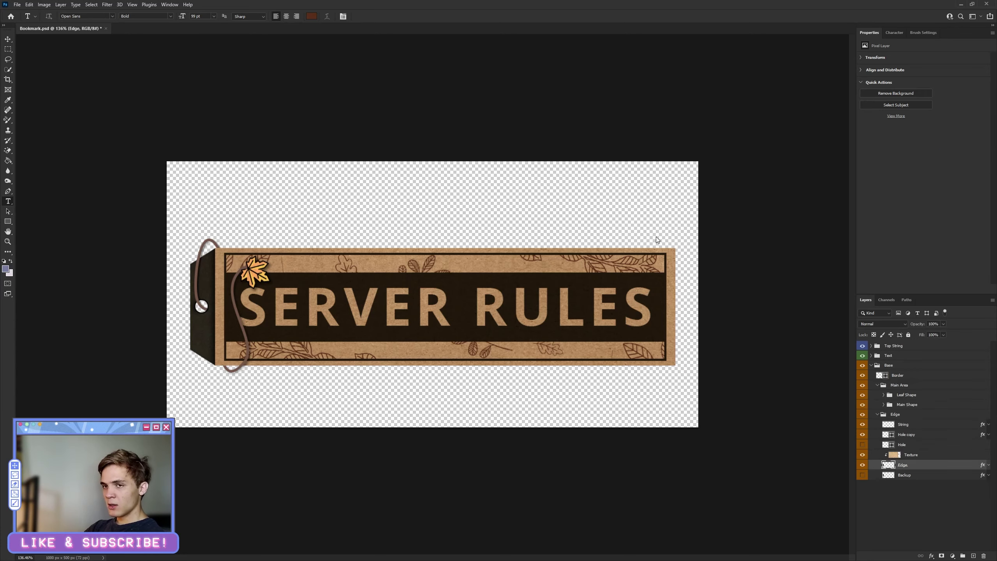
click(303, 444)
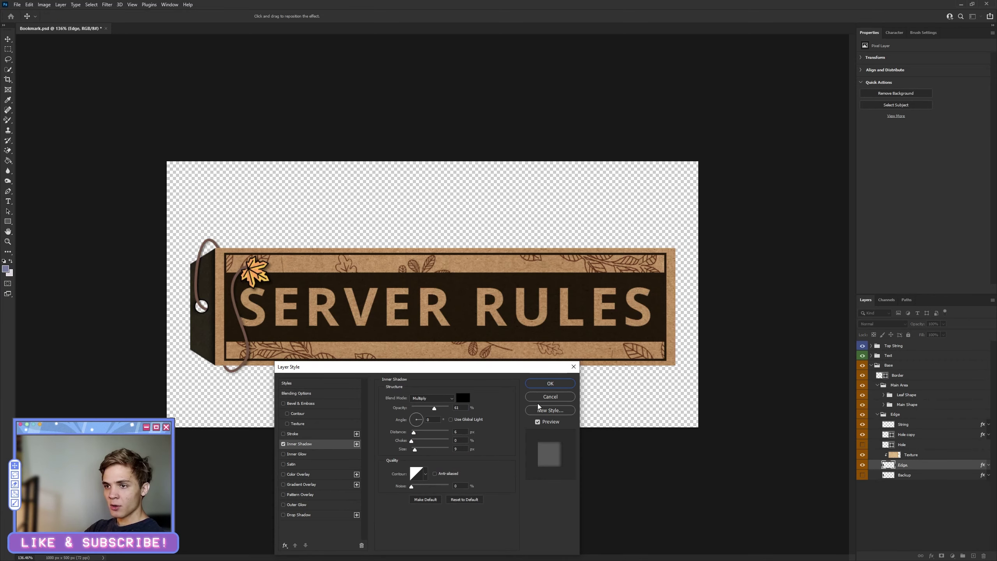
key(Return)
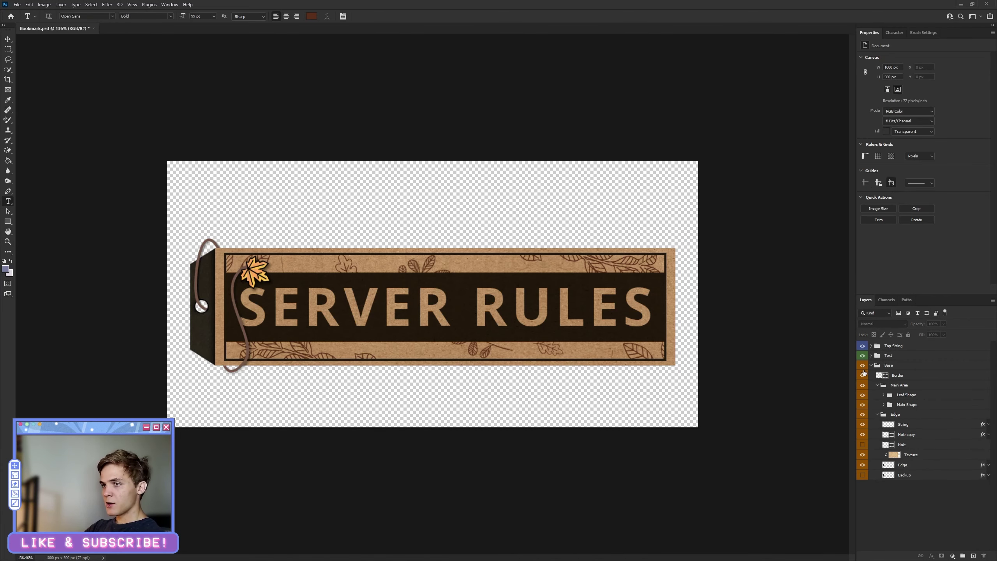
Collapse Base, then briefly expand and collapse the Text and Top String groups
click(870, 366)
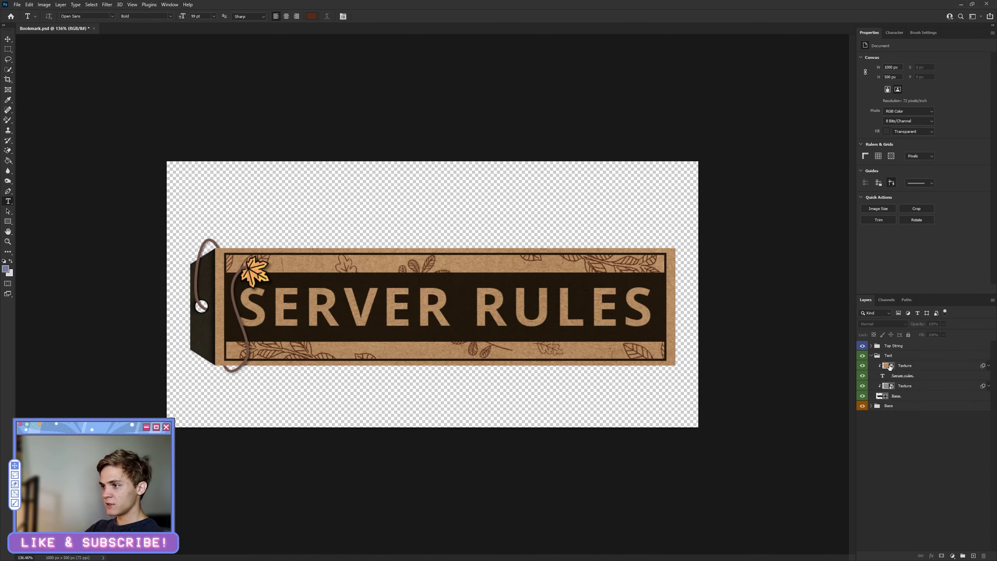
click(870, 356)
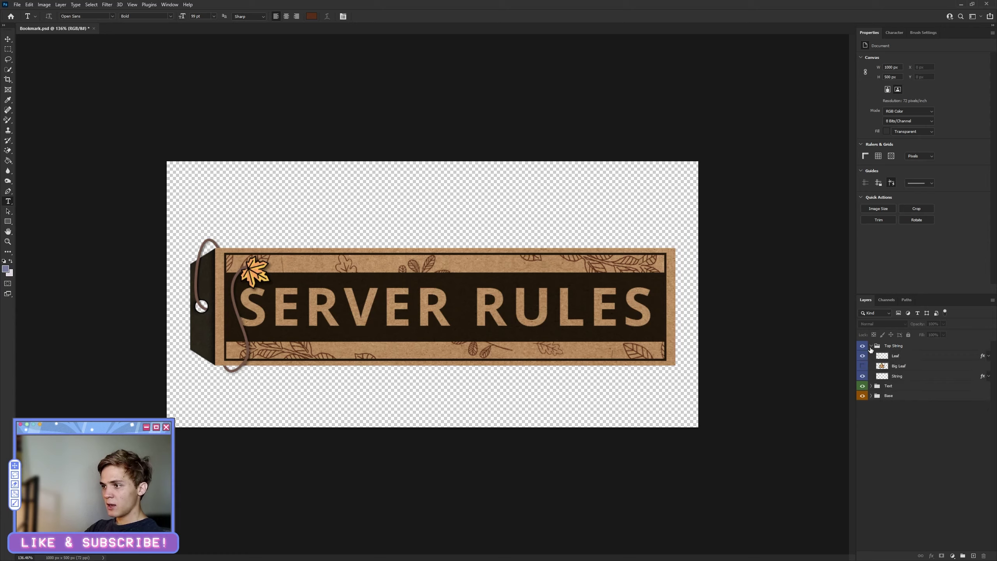
click(871, 346)
click(870, 347)
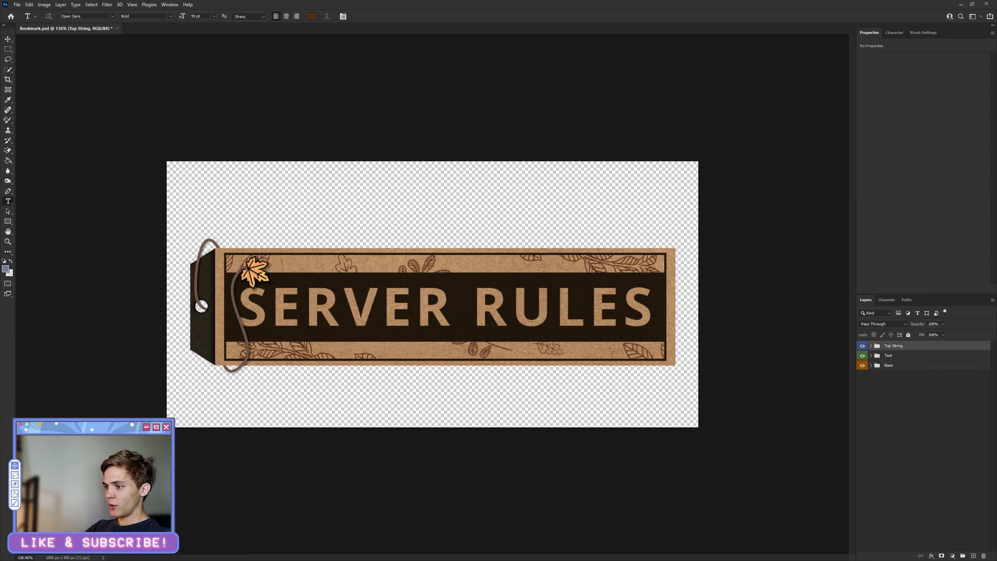
Add a new empty Layer 1 at the top of the stack and pick the Pen tool
click(973, 555)
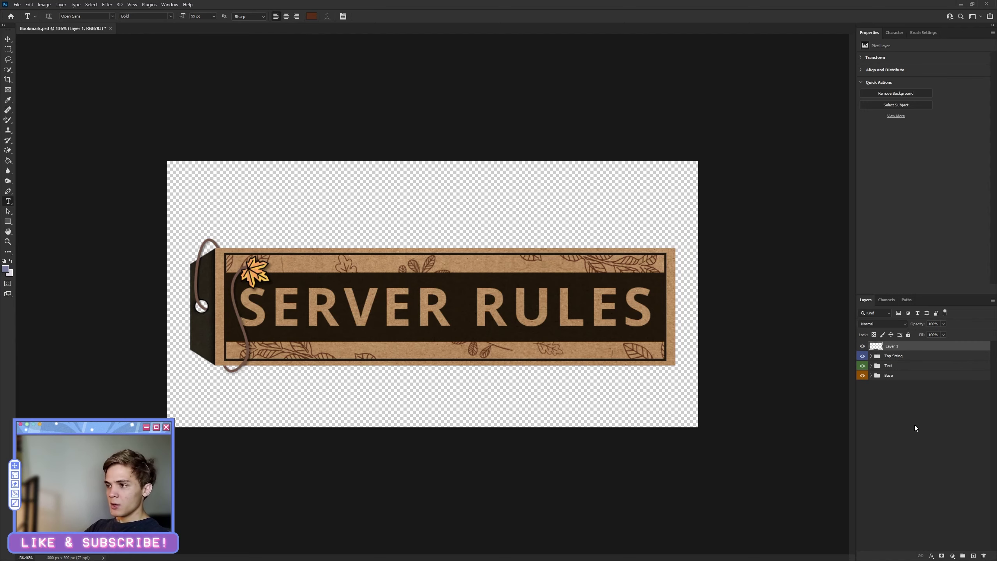
click(7, 191)
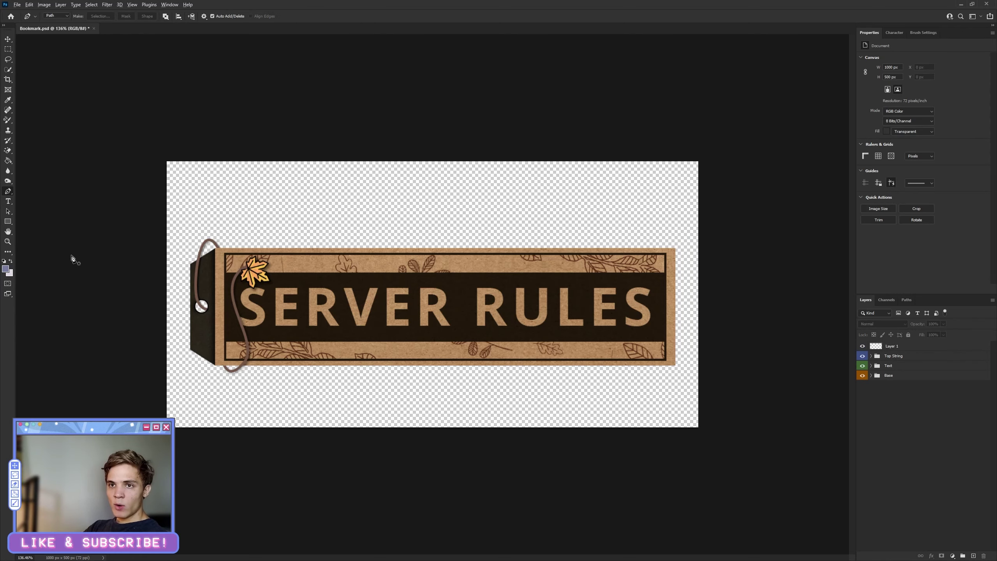
scroll(73, 260, up, 1)
scroll(63, 261, up, 1)
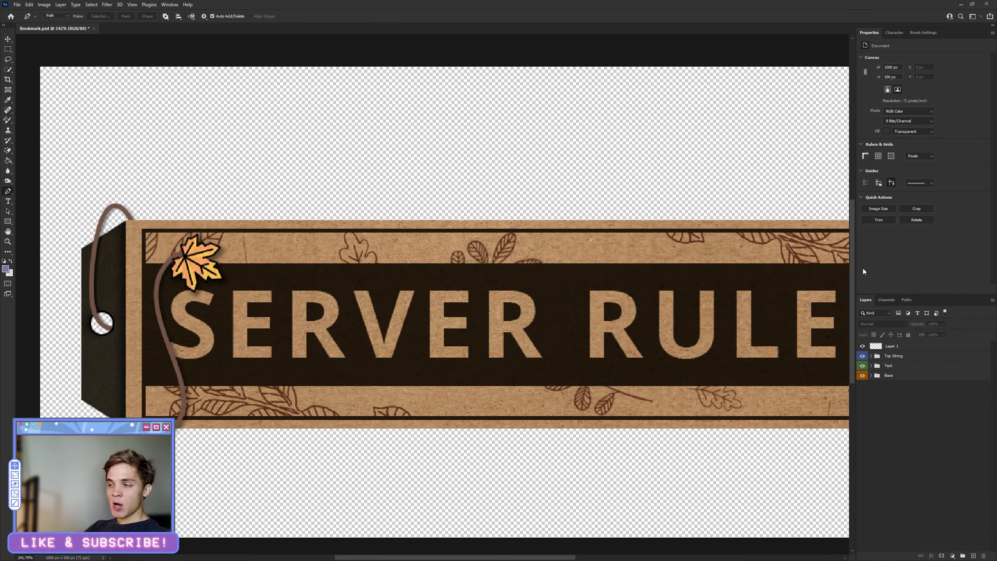
click(896, 352)
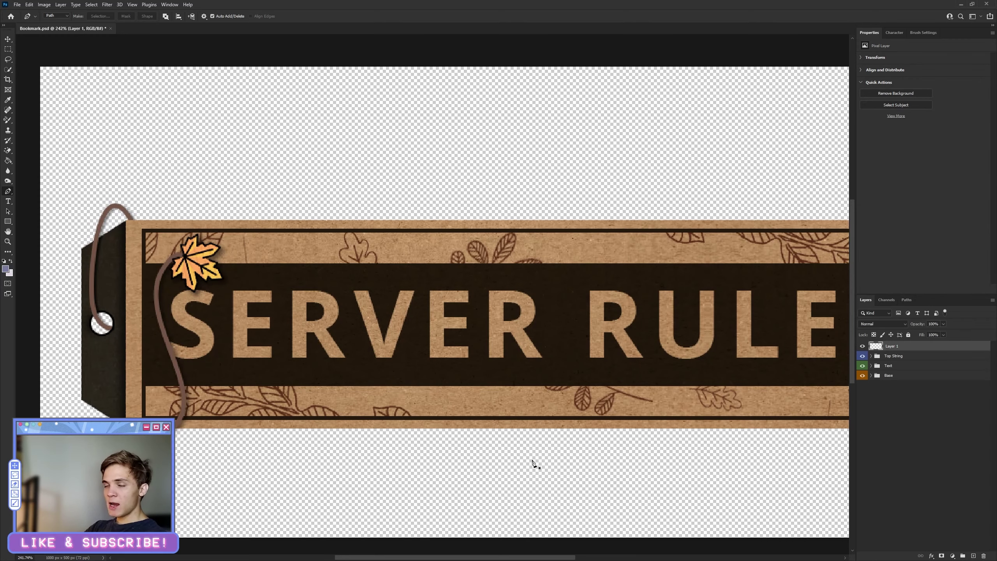
scroll(257, 397, down, 1)
scroll(156, 367, down, 1)
scroll(86, 324, up, 1)
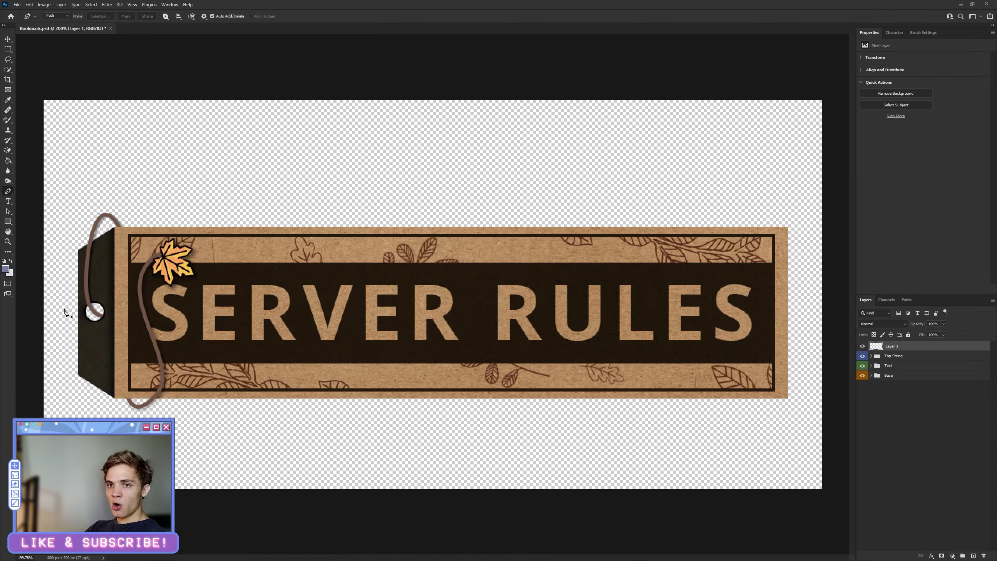
scroll(68, 312, up, 1)
scroll(35, 292, up, 1)
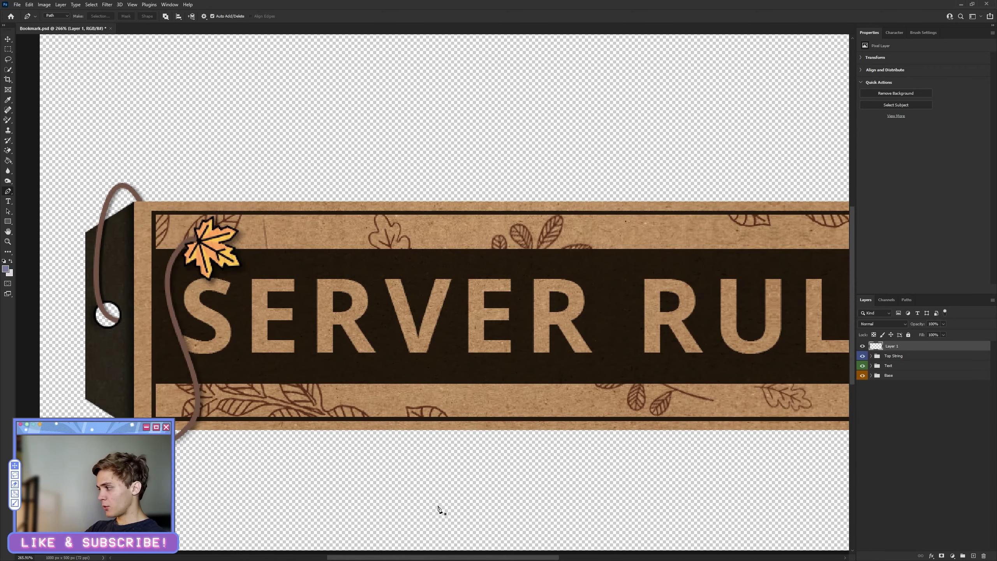
drag(499, 557, 459, 463)
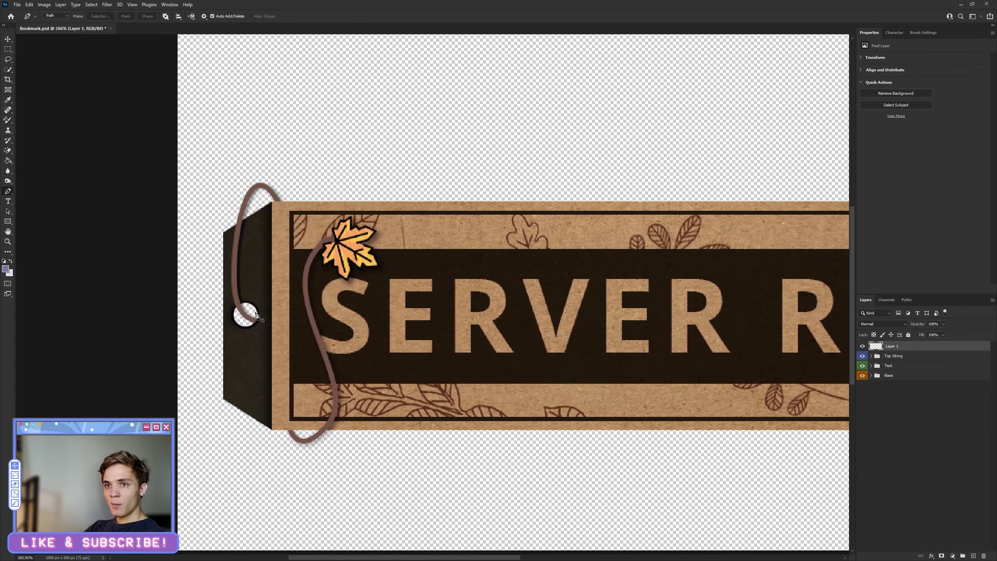
Hide the String layer, sample its brown with the Eyedropper, and hide Top String
click(872, 376)
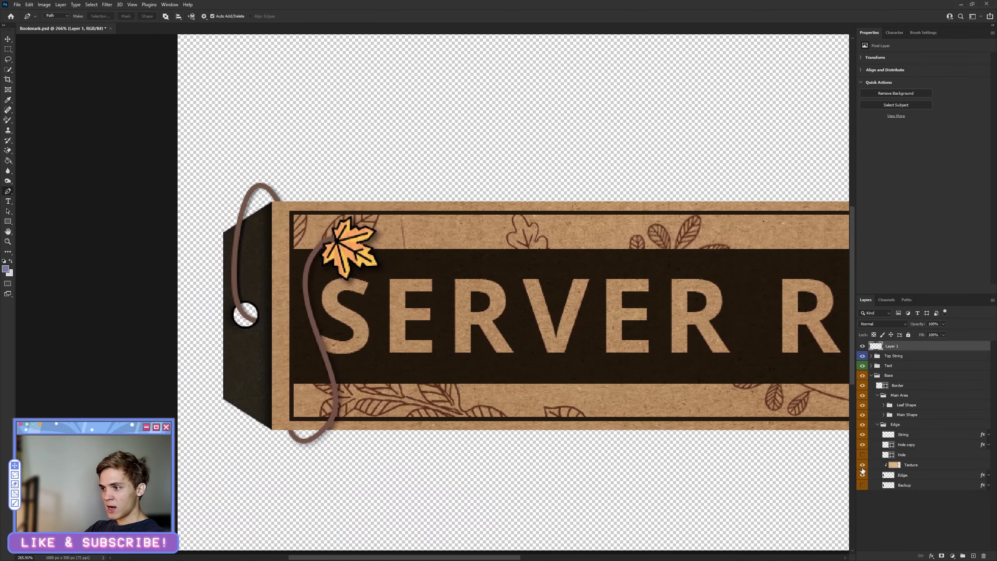
click(862, 435)
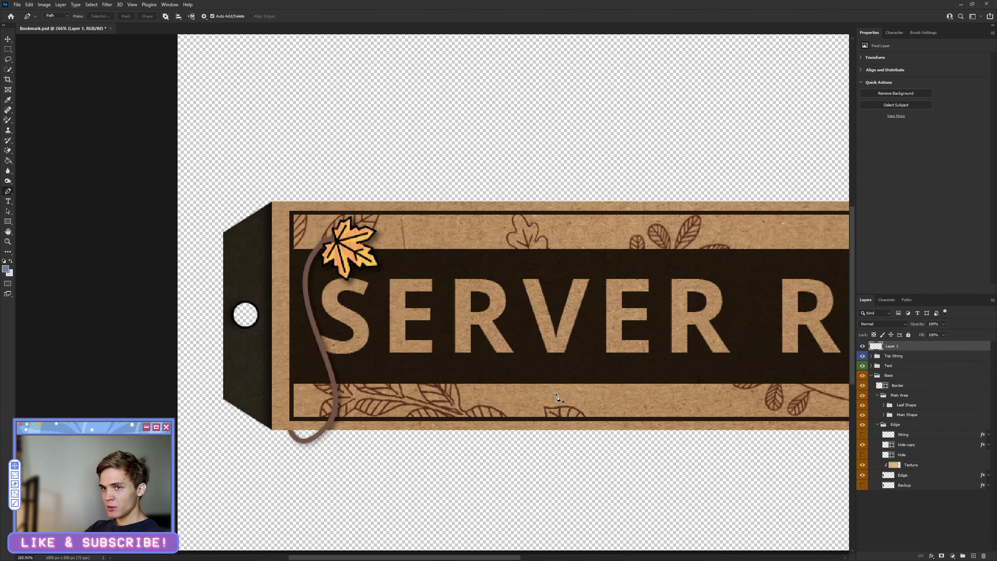
scroll(276, 311, up, 2)
key(i)
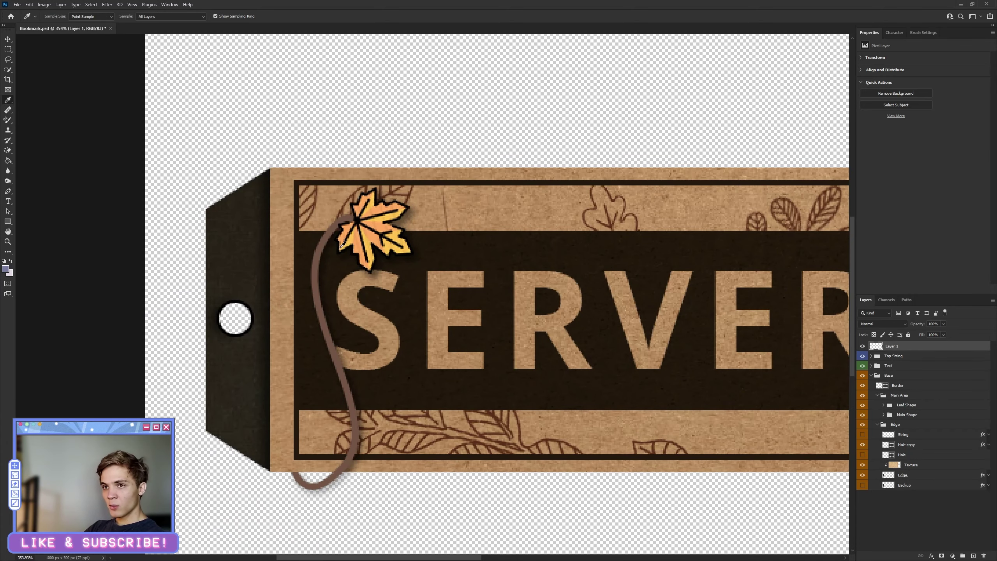
click(318, 260)
key(p)
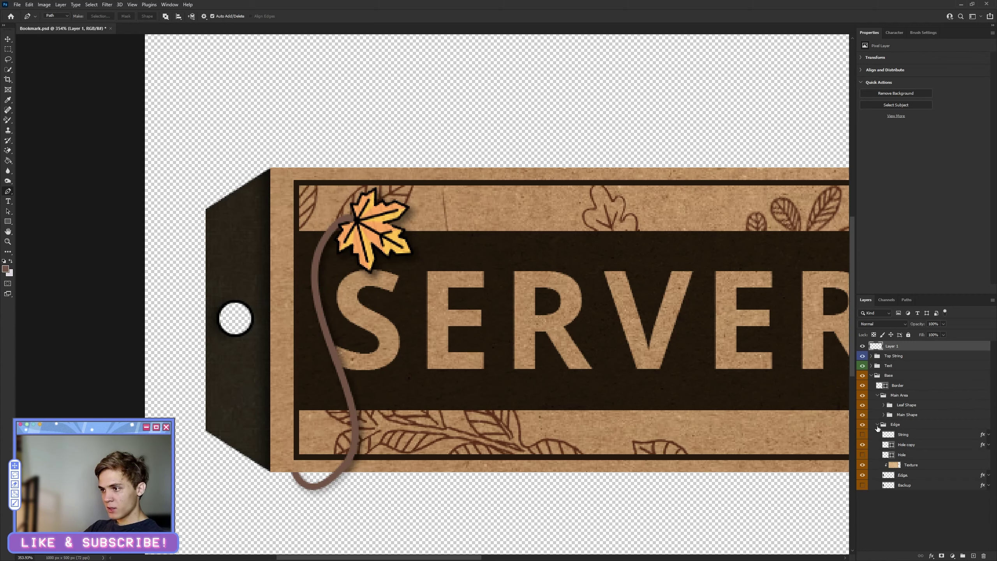
click(877, 424)
click(862, 355)
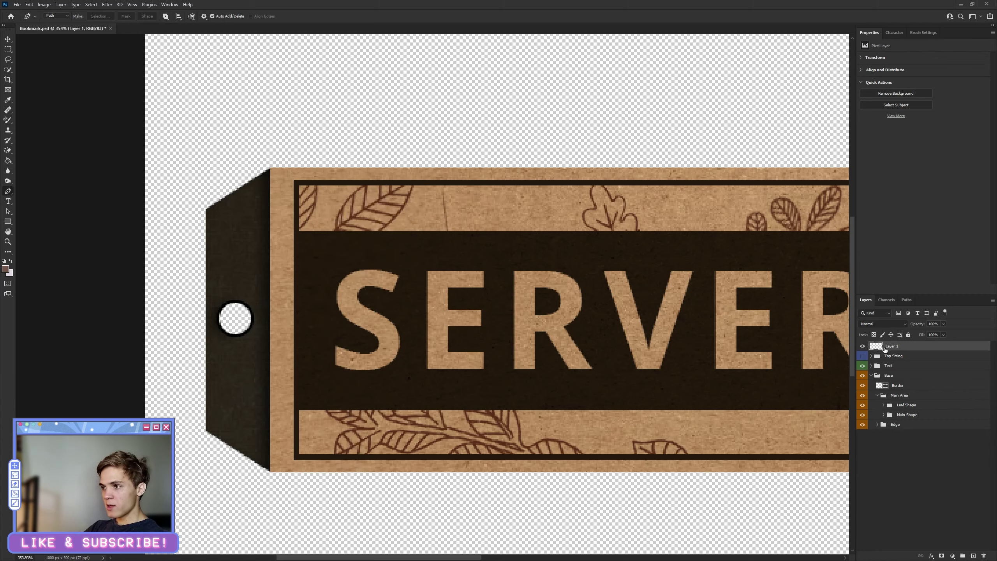
Put the Pen in Shape mode and choose brown #745647 as the stroke colour
right_click(8, 192)
click(35, 193)
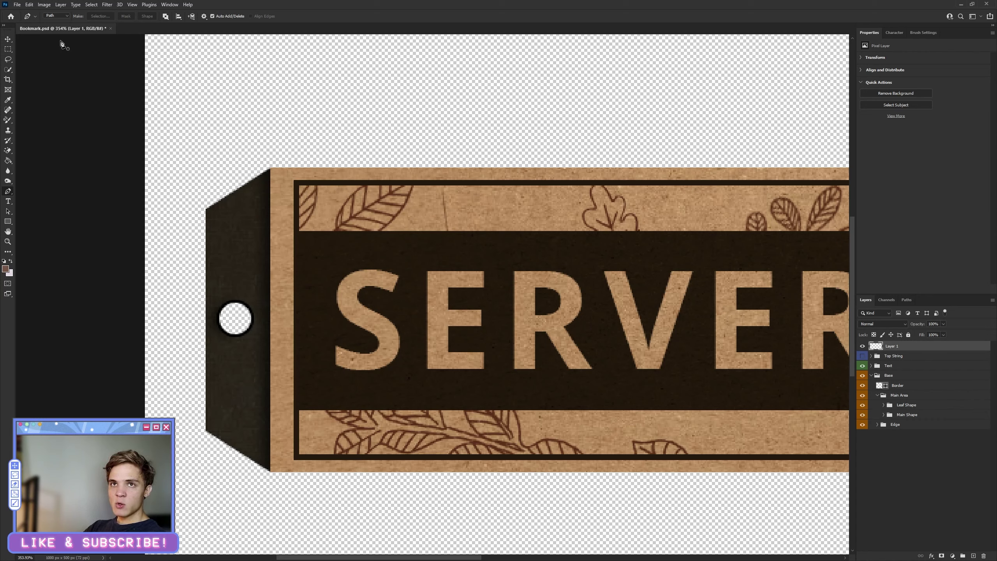
click(52, 16)
click(55, 23)
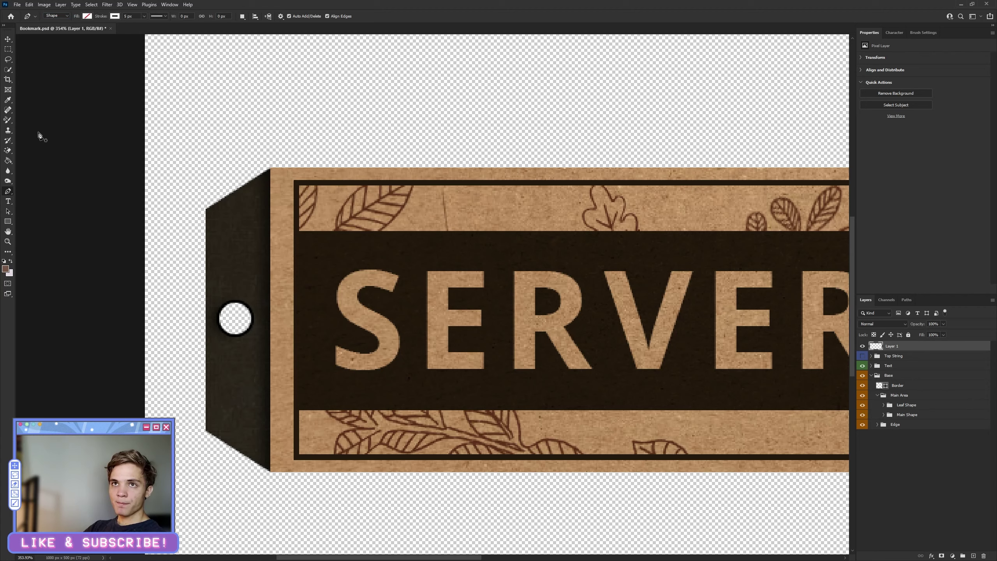
click(114, 16)
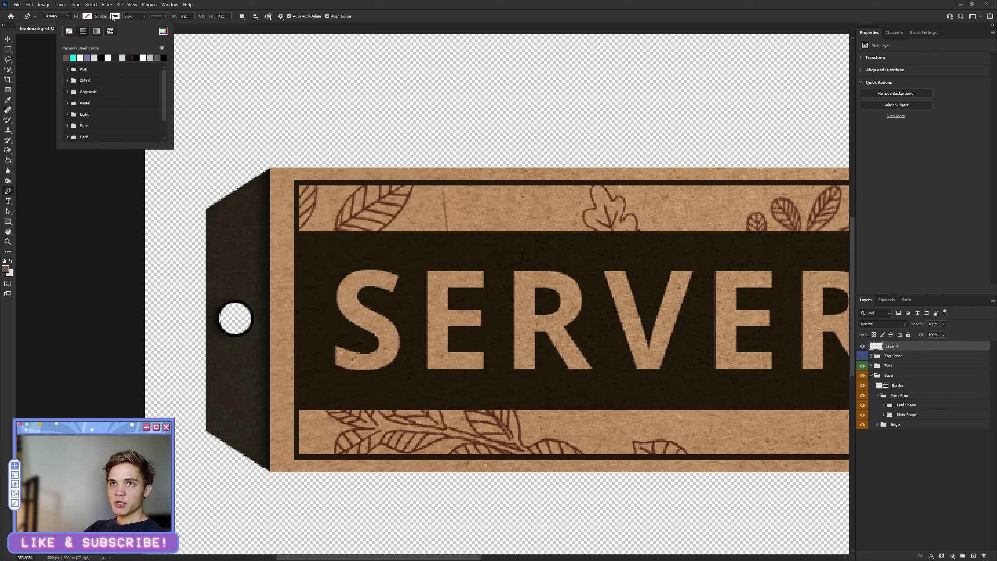
click(66, 57)
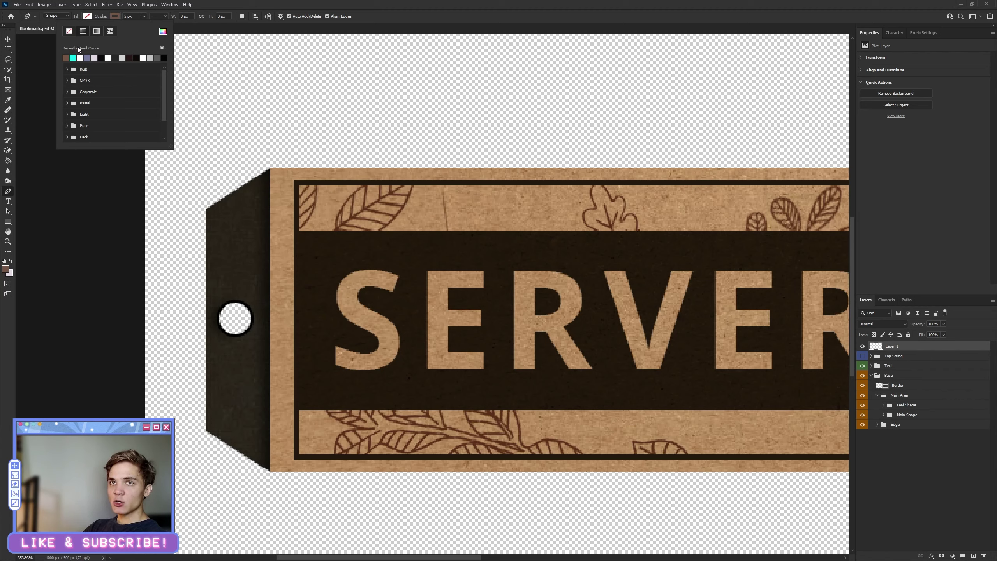
click(163, 31)
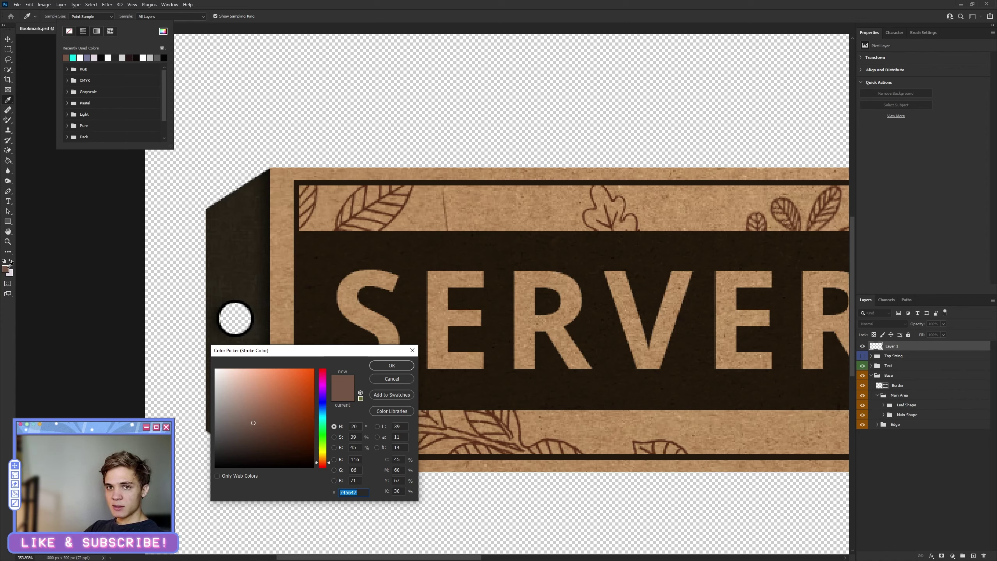
click(392, 365)
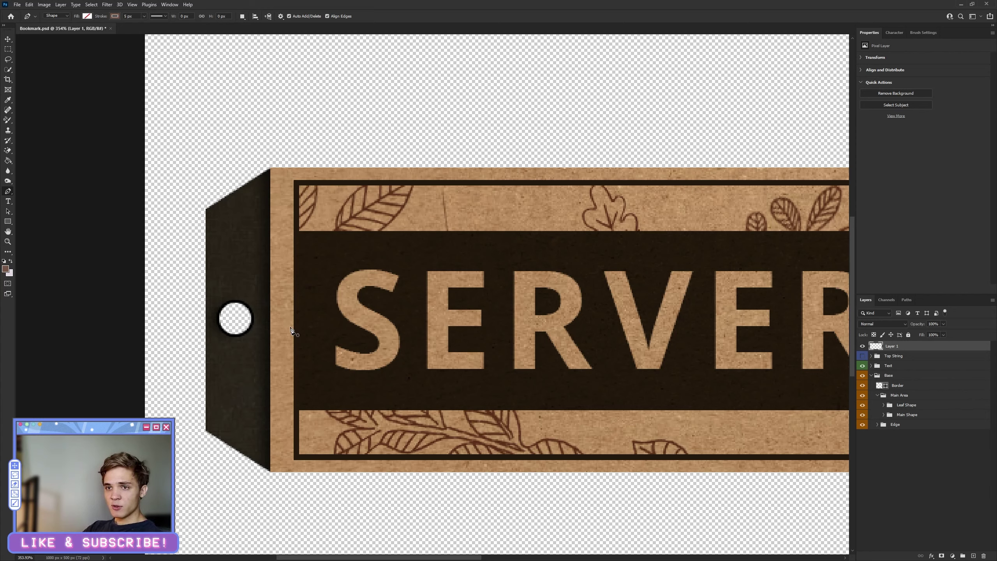
Draw brown string Shape 1 from beside the hole, arcing up over the tag's top
click(261, 319)
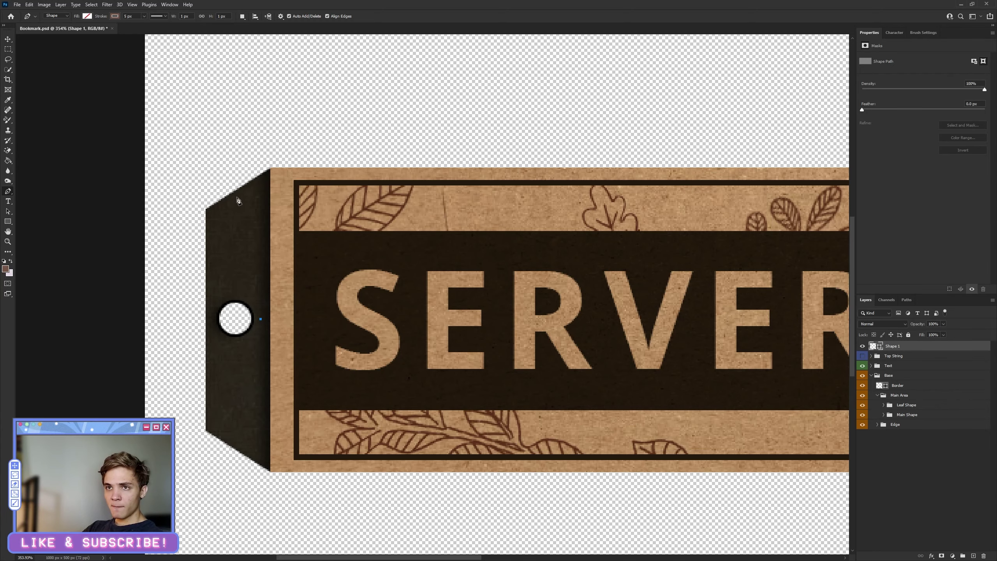
mouse_move(240, 170)
mouse_down()
mouse_move(252, 34)
mouse_move(276, 129)
mouse_up()
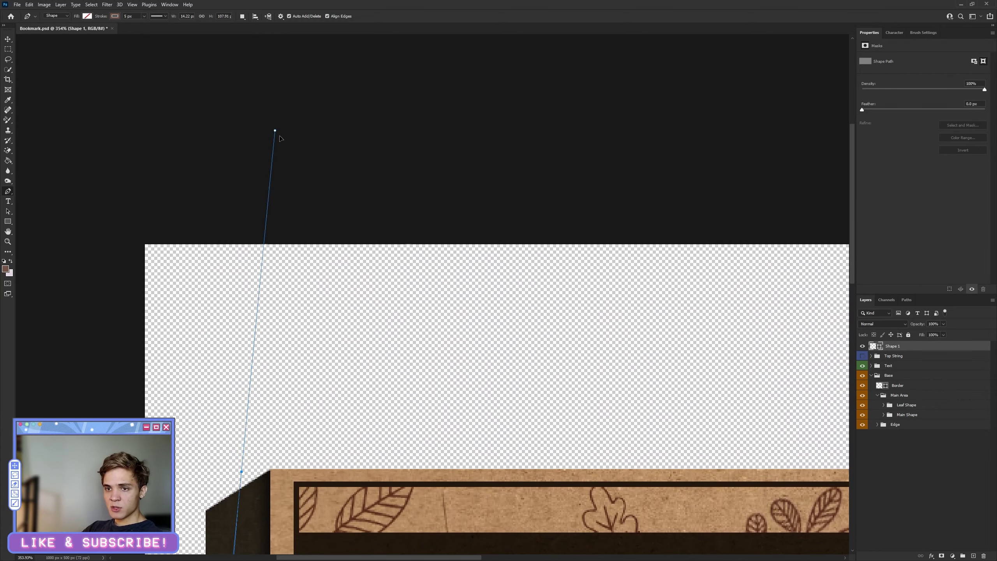
scroll(312, 299, down, 2)
key(ctrl+z)
scroll(308, 366, down, 2)
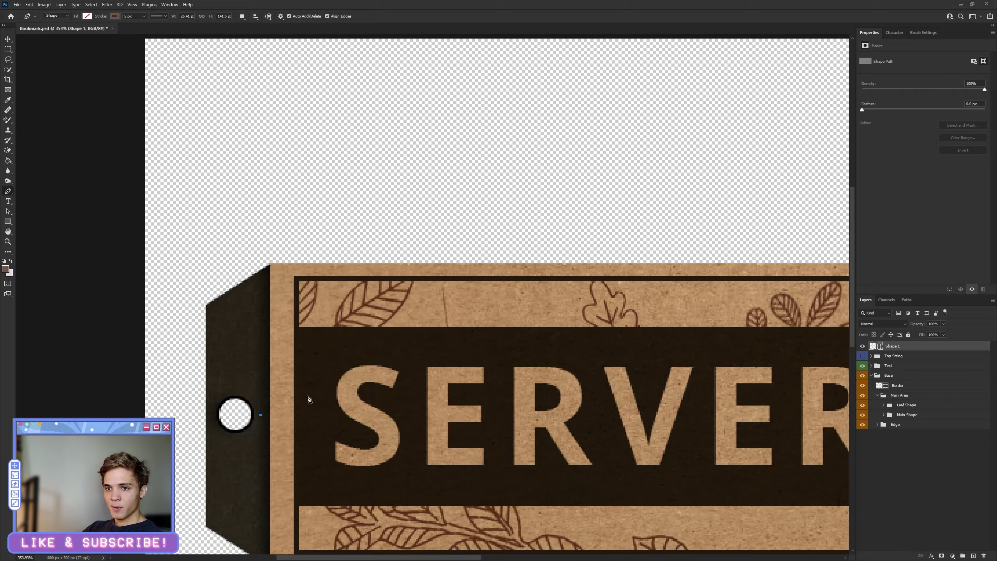
scroll(205, 413, down, 3)
scroll(67, 282, up, 3)
scroll(49, 276, up, 2)
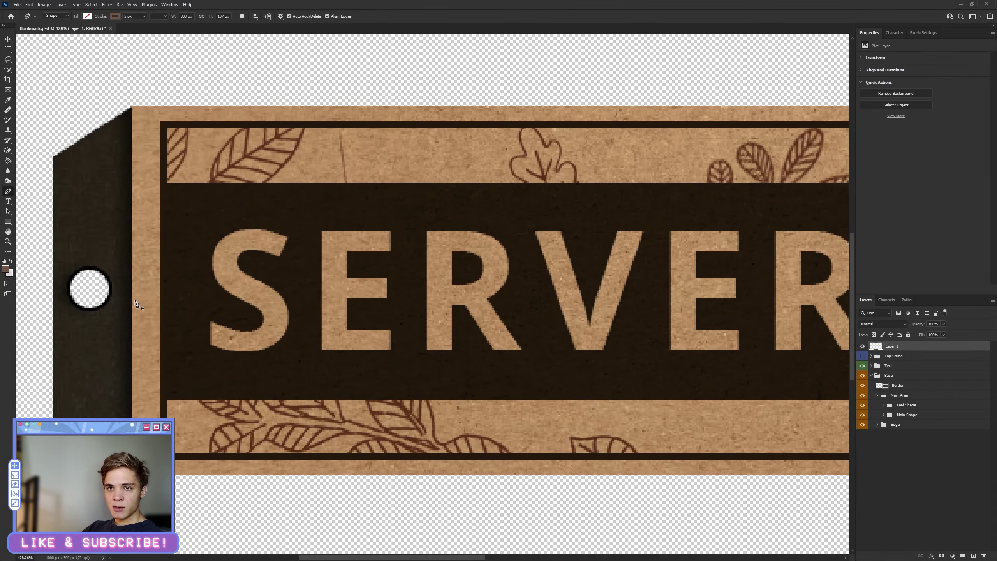
click(122, 303)
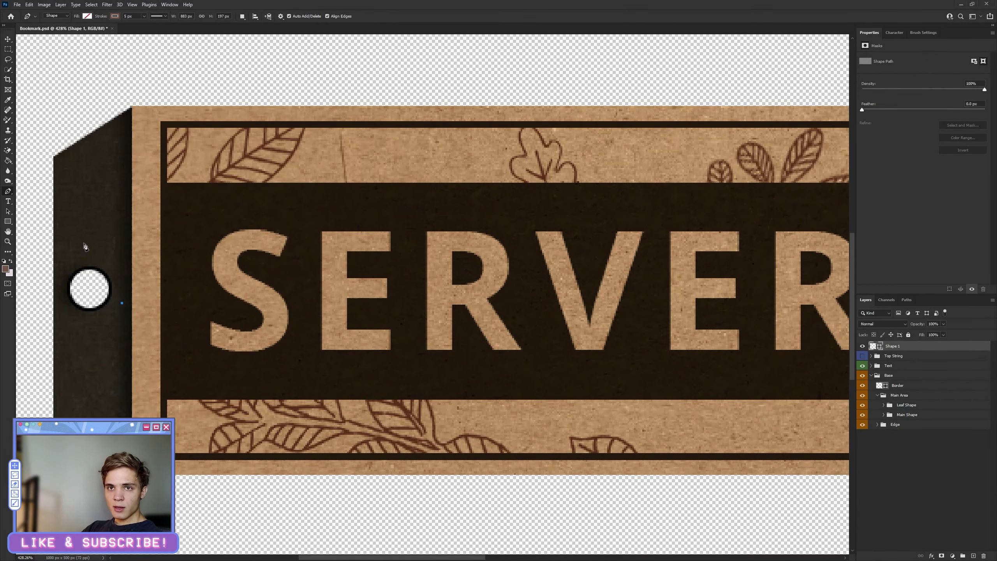
drag(71, 242, 68, 183)
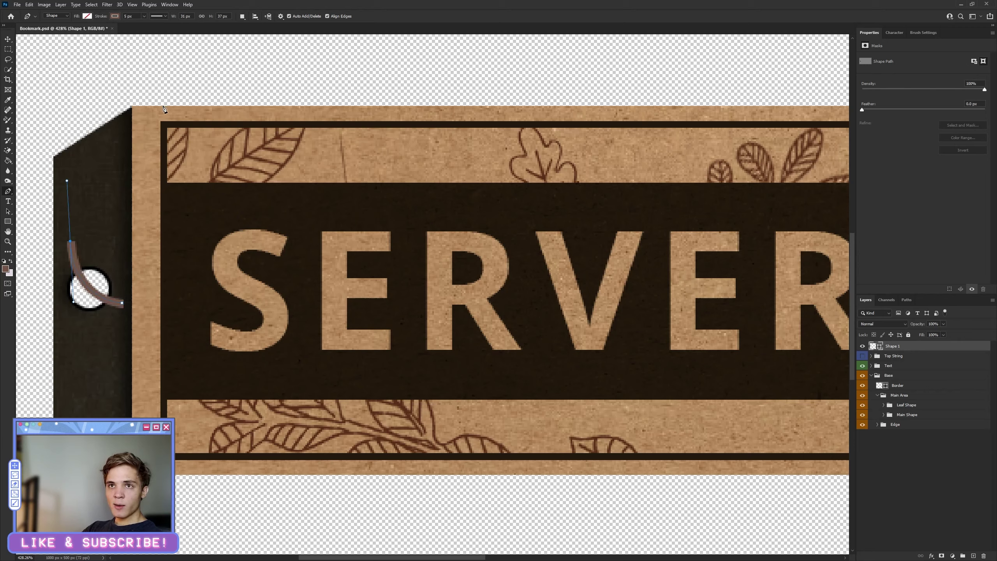
drag(164, 109, 254, 197)
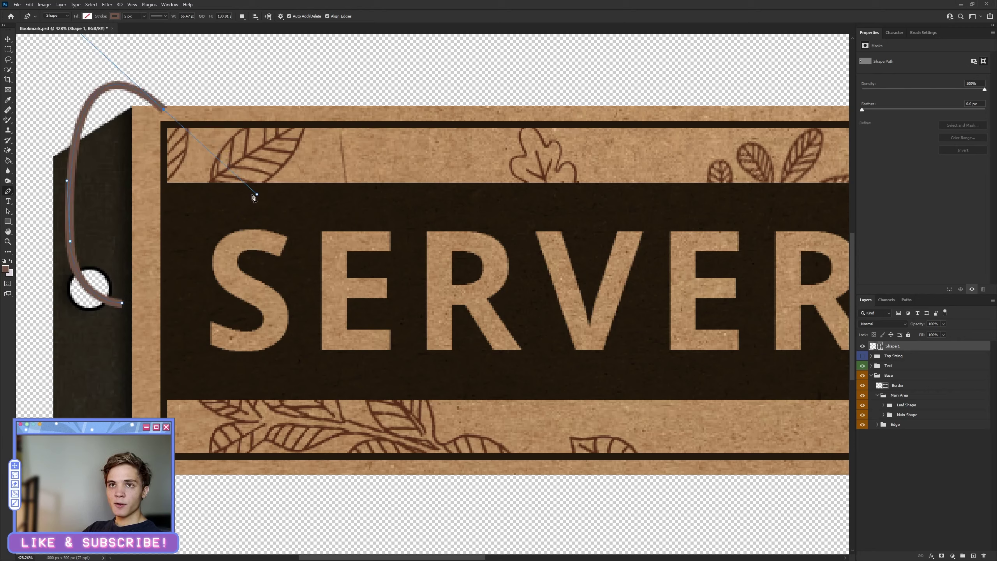
scroll(254, 196, down, 1)
scroll(242, 195, down, 1)
scroll(105, 137, down, 2)
scroll(52, 181, up, 3)
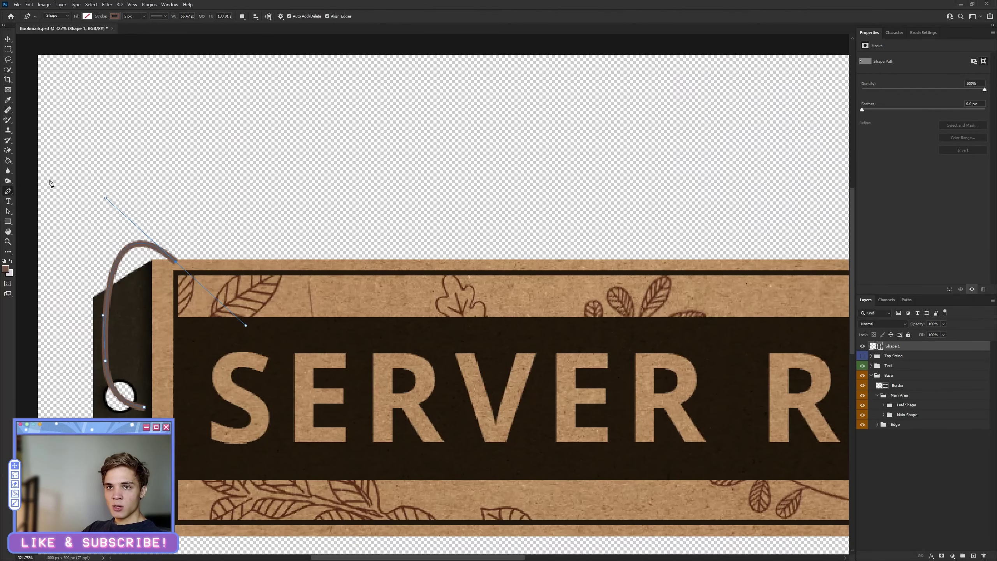
key(ctrl+z)
drag(179, 265, 220, 373)
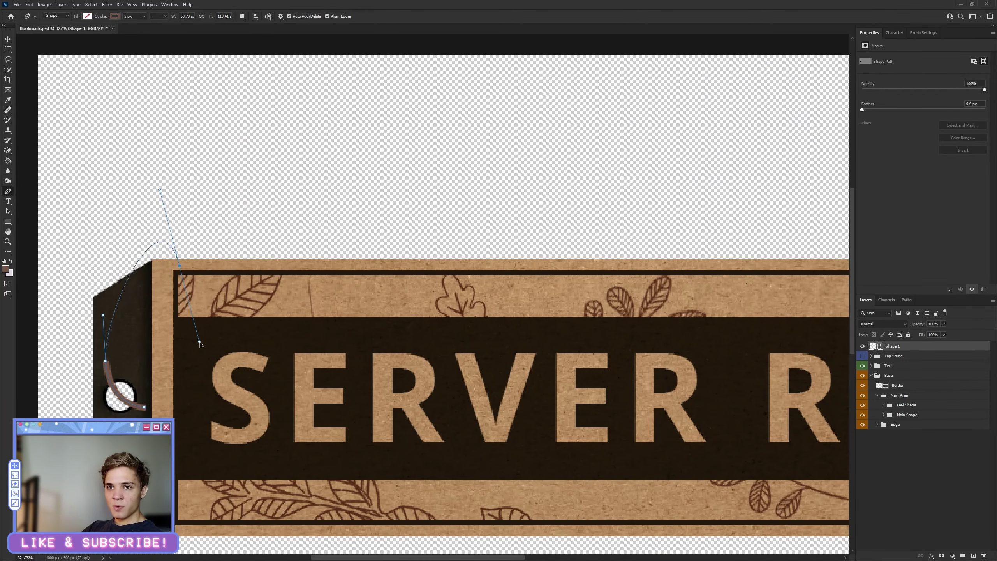
scroll(221, 366, down, 1)
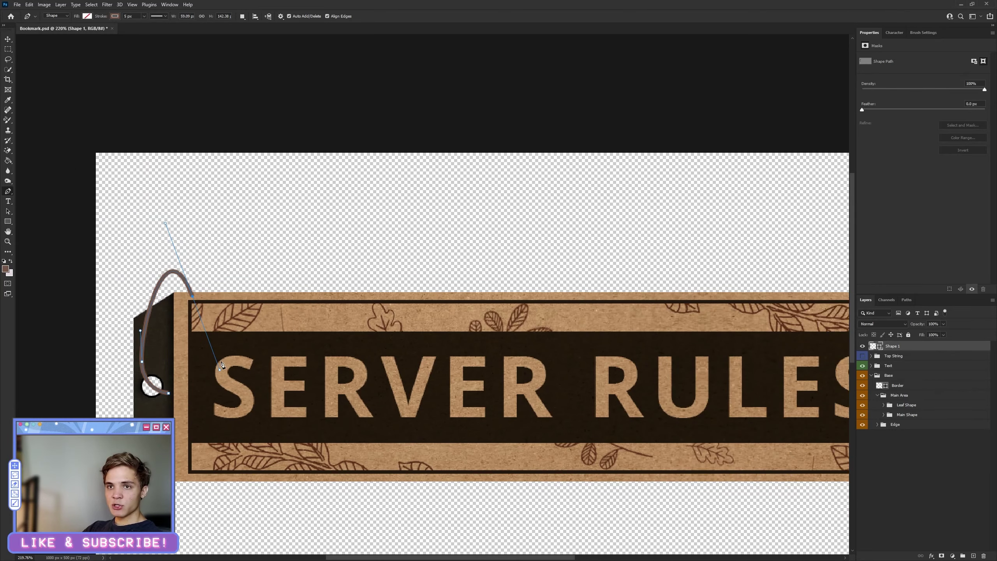
scroll(163, 318, up, 2)
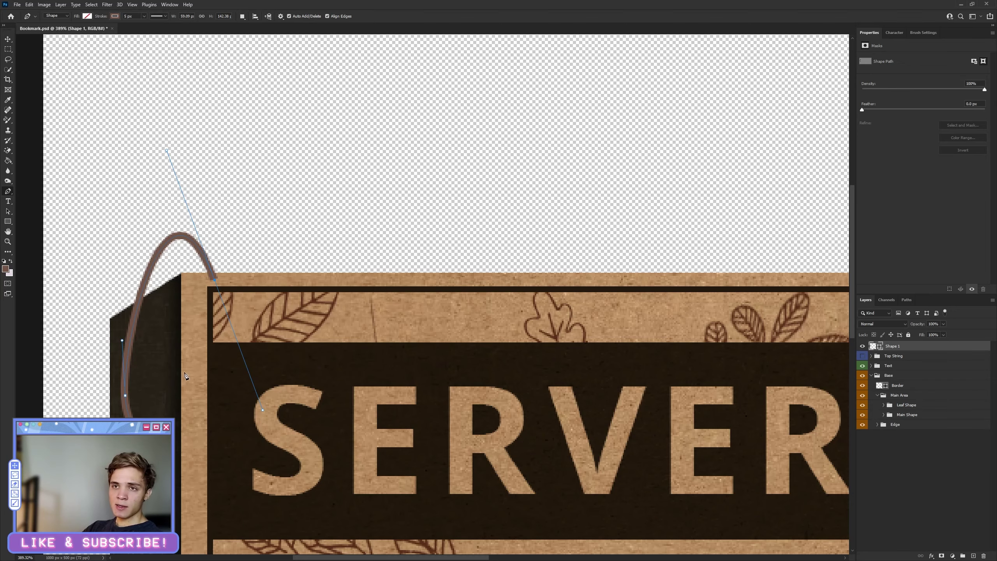
scroll(157, 399, down, 2)
Create a new empty layer above Shape 1 in the Layers panel
click(974, 556)
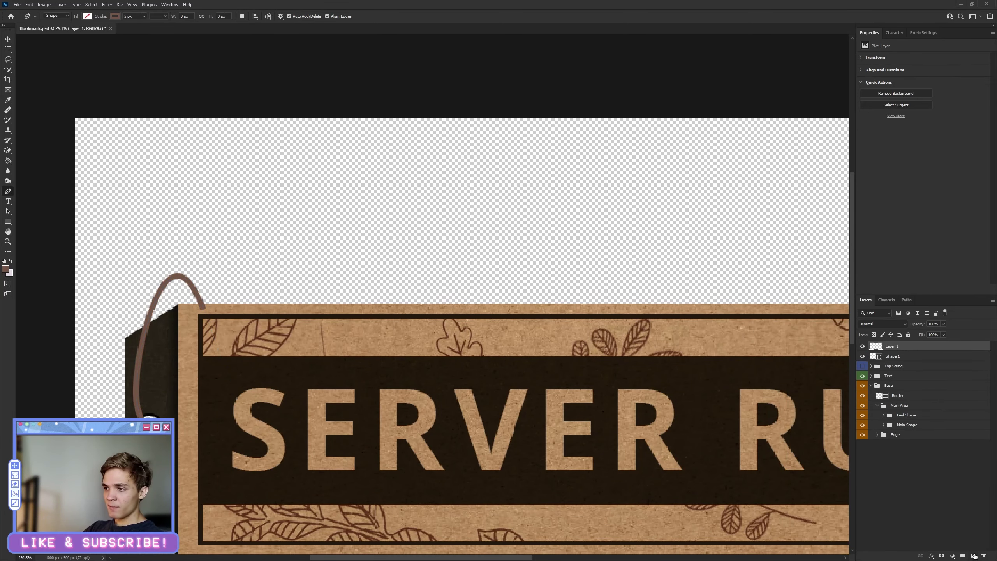
scroll(144, 407, up, 2)
scroll(201, 67, down, 3)
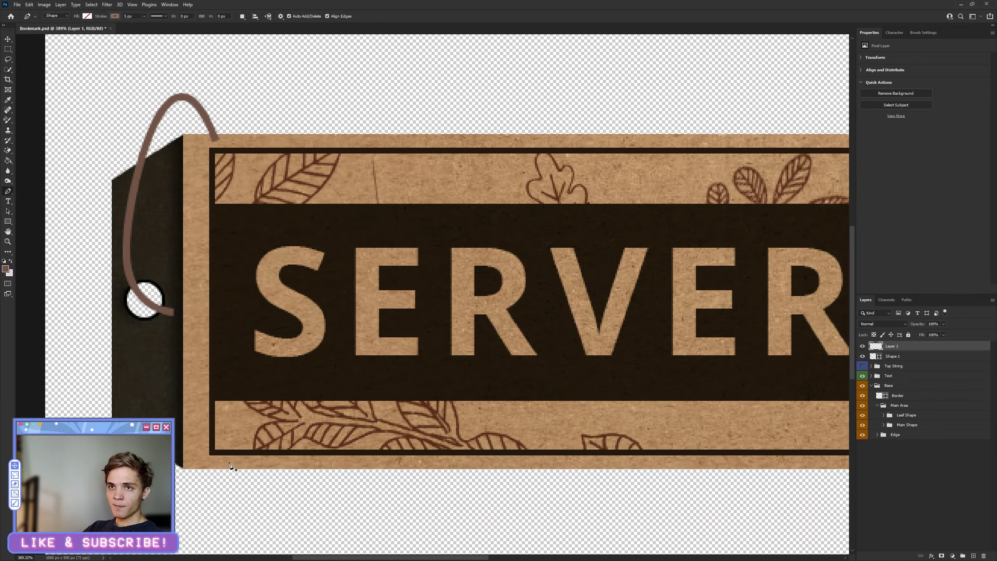
scroll(252, 172, down, 1)
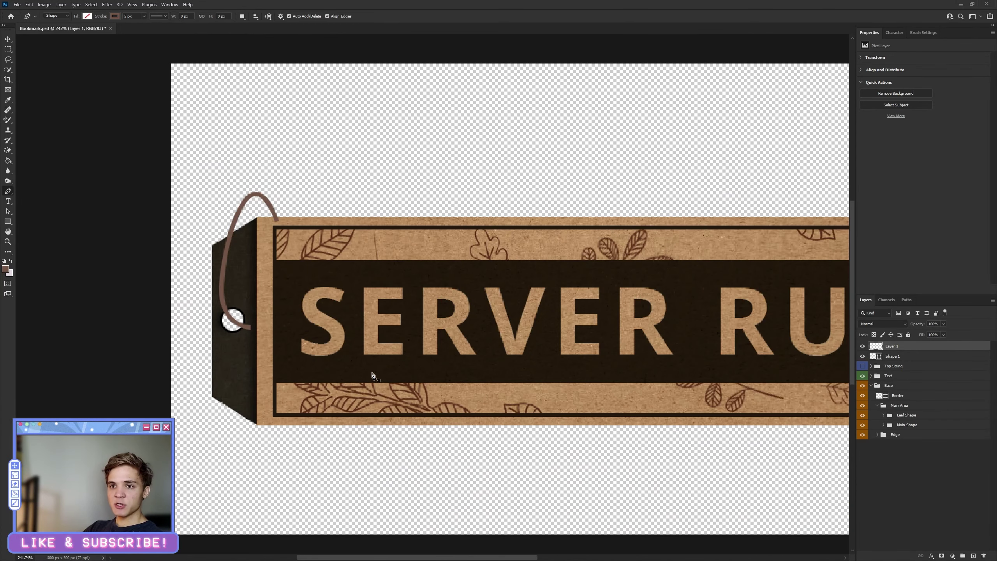
scroll(257, 186, down, 1)
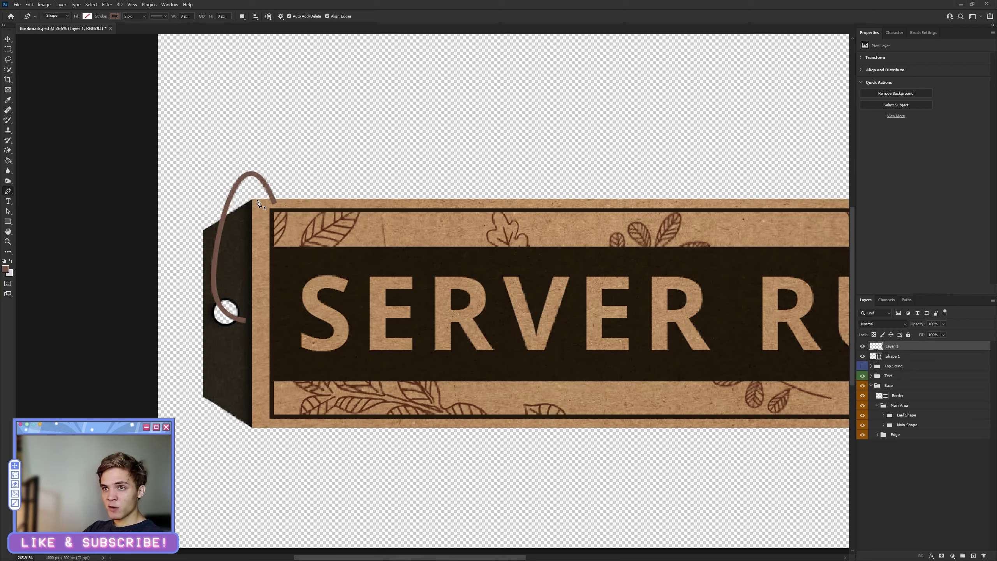
Start a second brown string at the tag's bottom corner, curving up the front
click(264, 424)
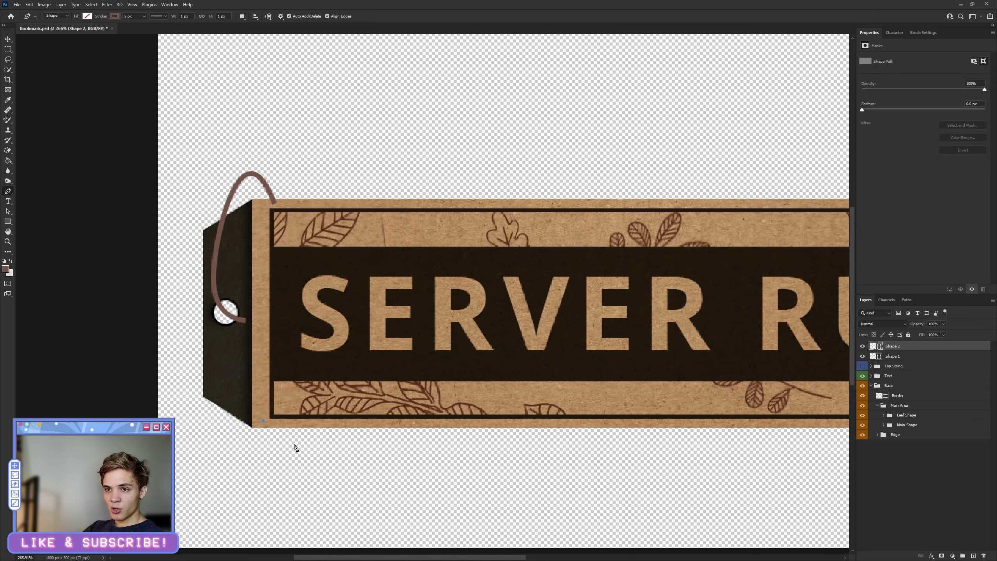
drag(283, 438, 300, 422)
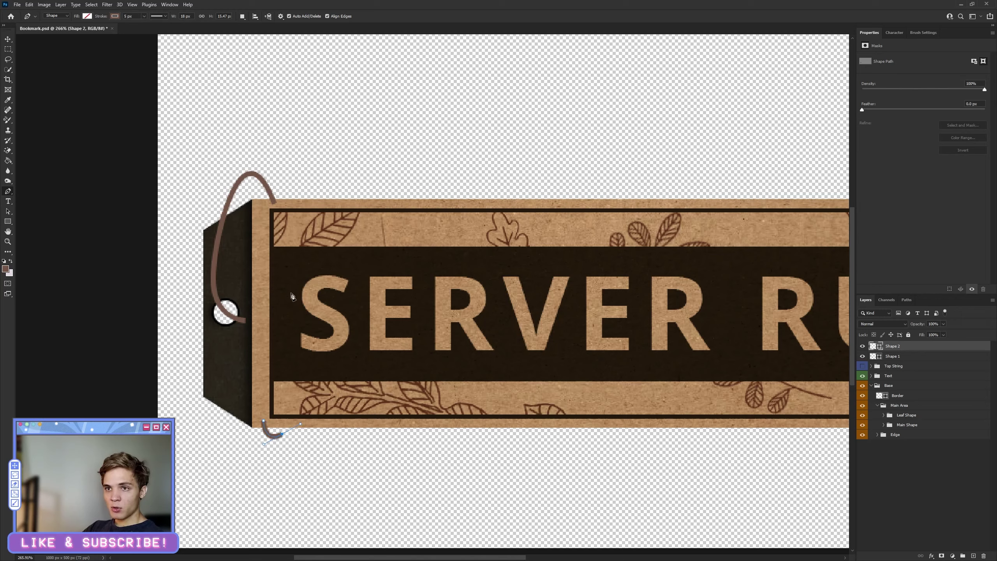
mouse_move(287, 297)
mouse_down()
mouse_move(302, 260)
mouse_move(350, 243)
mouse_up()
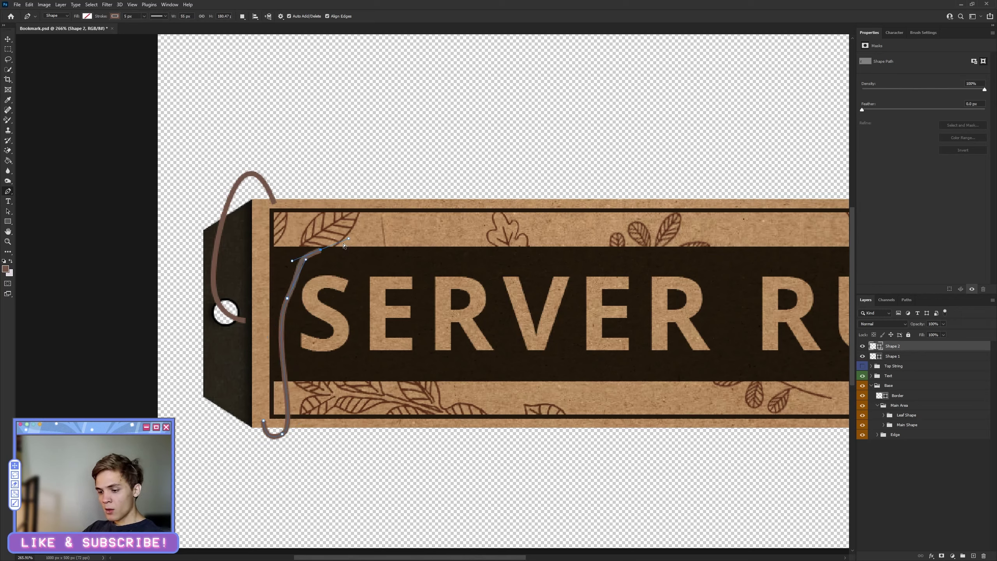
key(ctrl+z)
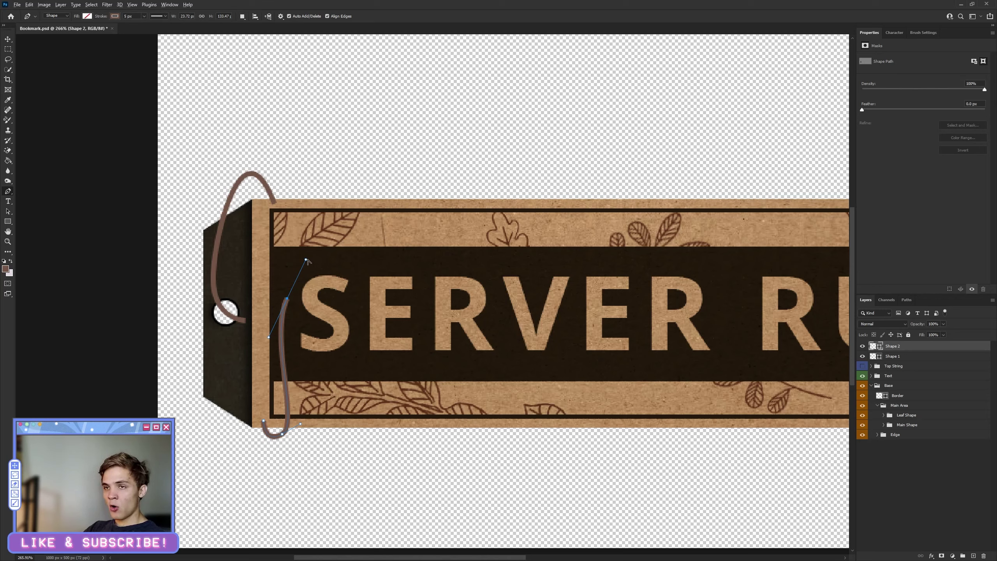
Extend the front string through trial curves, ending it near the top of SERVER
mouse_move(305, 263)
mouse_down()
mouse_move(293, 288)
mouse_move(418, 306)
mouse_up()
drag(439, 253, 458, 261)
key(ctrl+z)
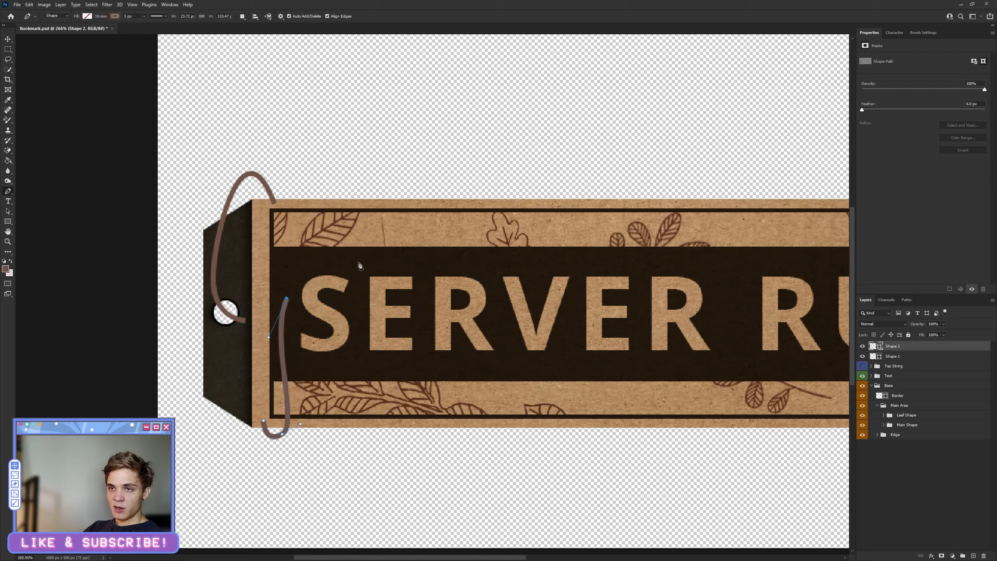
drag(373, 265, 457, 291)
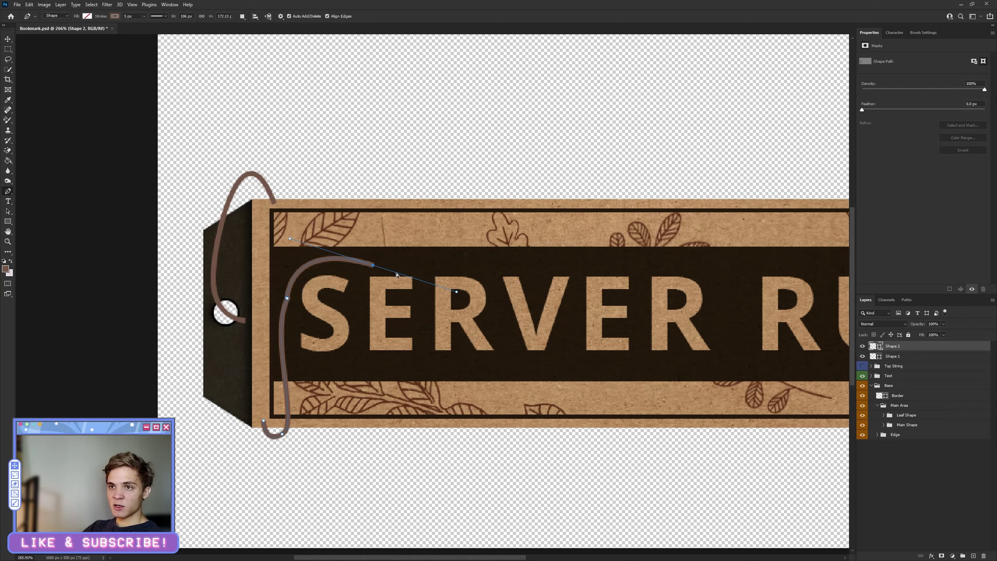
key(ctrl+z)
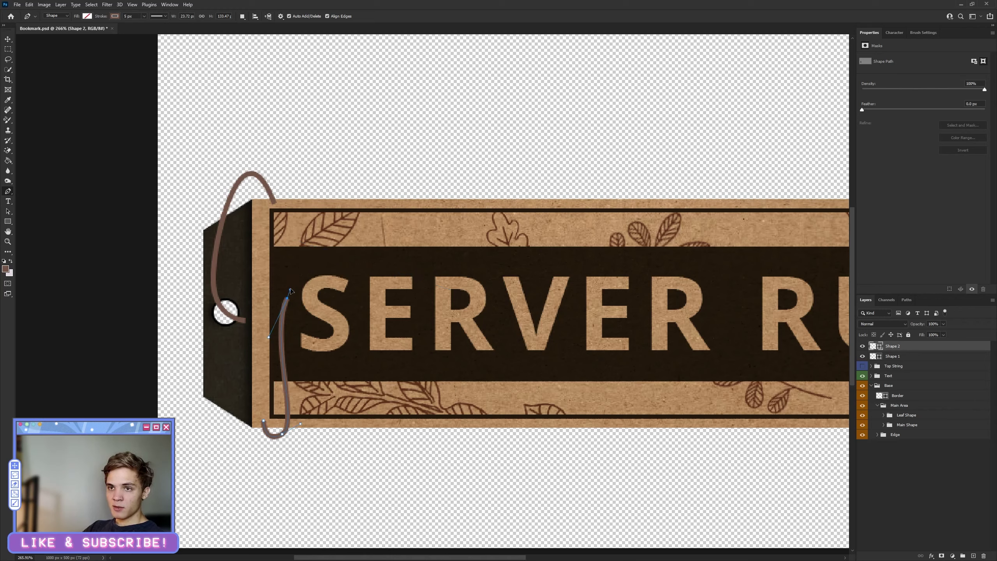
drag(353, 262, 394, 265)
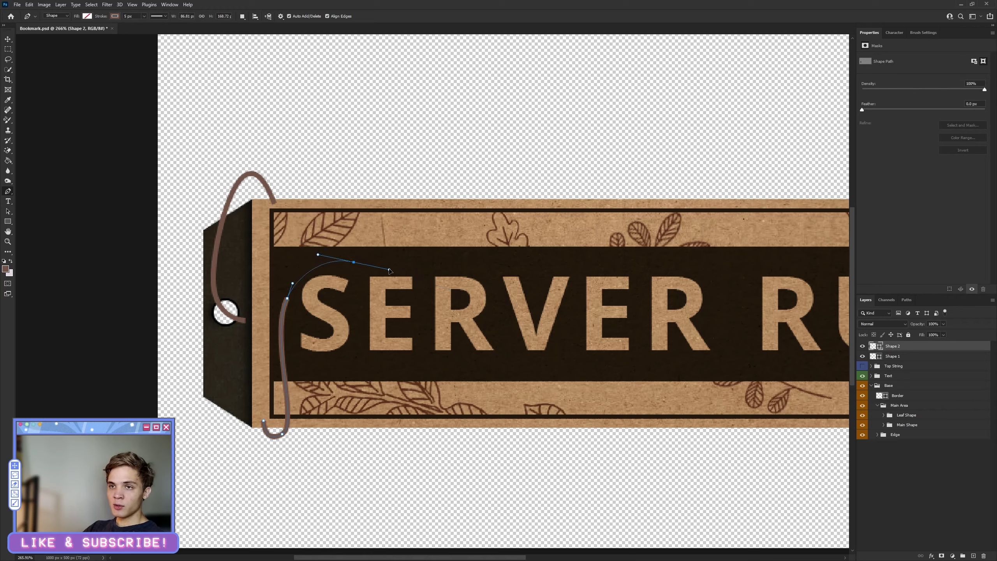
key(ctrl+z)
drag(311, 257, 329, 261)
scroll(369, 279, down, 1)
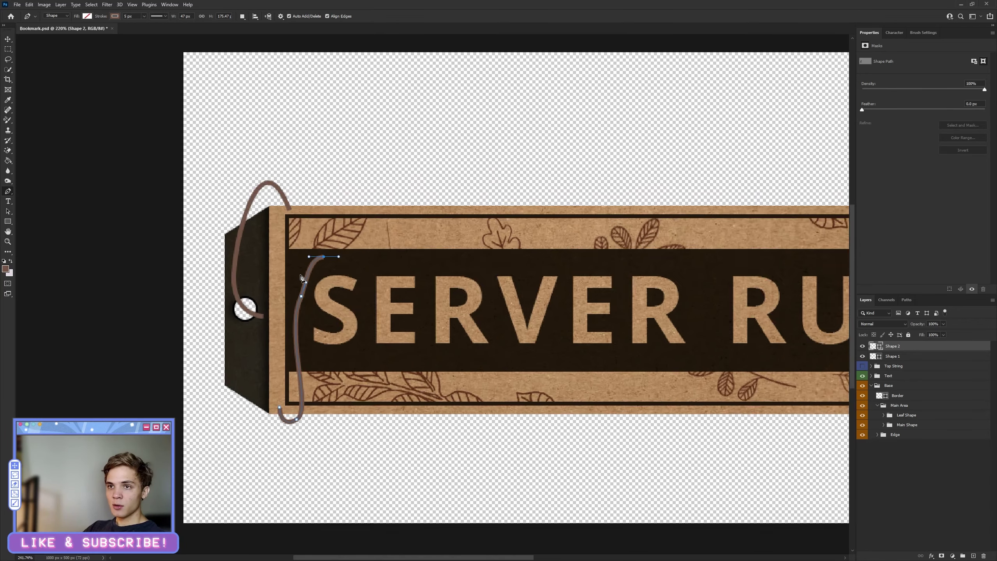
scroll(369, 279, up, 1)
key(Escape)
scroll(551, 356, down, 1)
scroll(421, 294, up, 4)
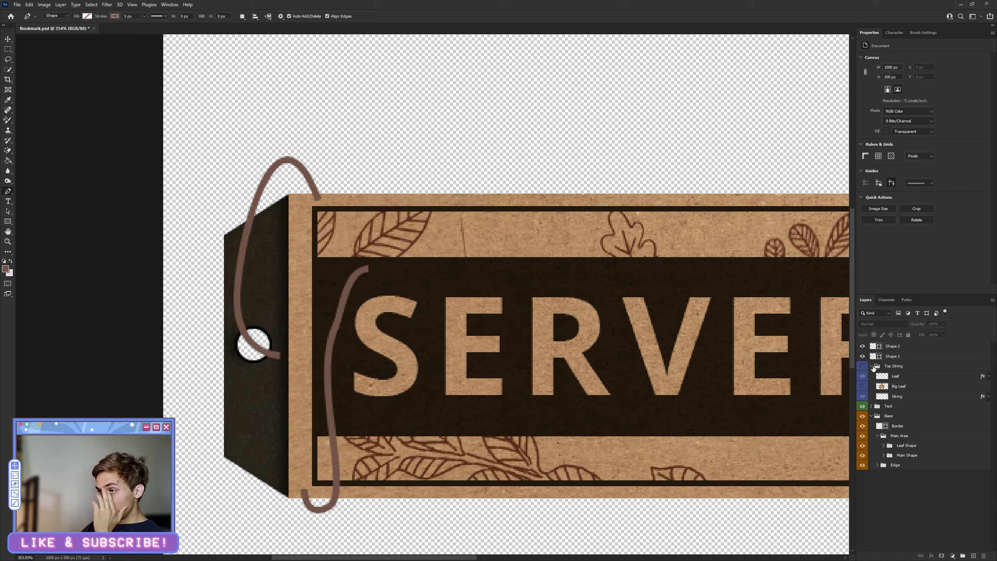
Move the Leaf layer to the top of the stack and drag the leaf onto the string's upper end
click(873, 368)
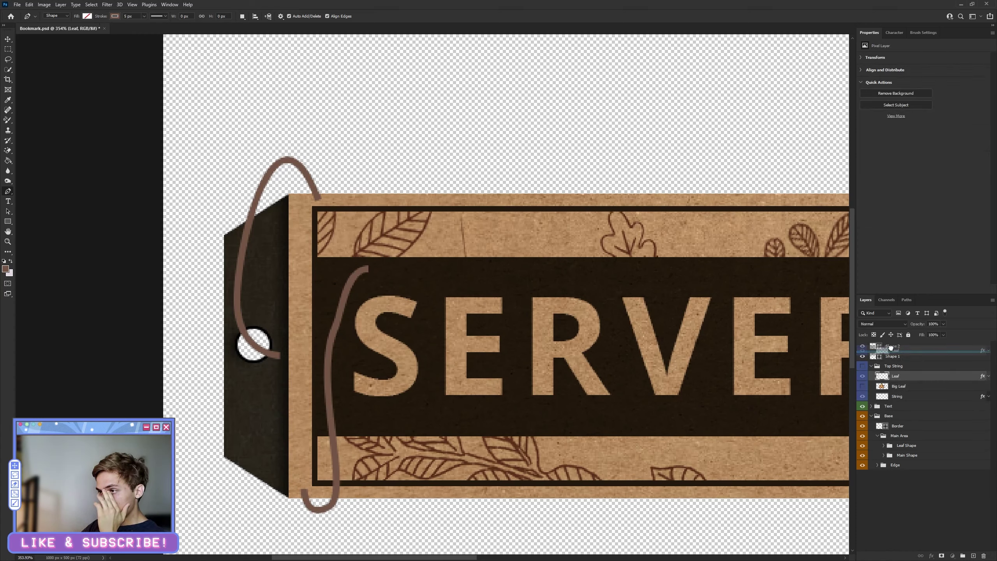
drag(893, 376, 888, 347)
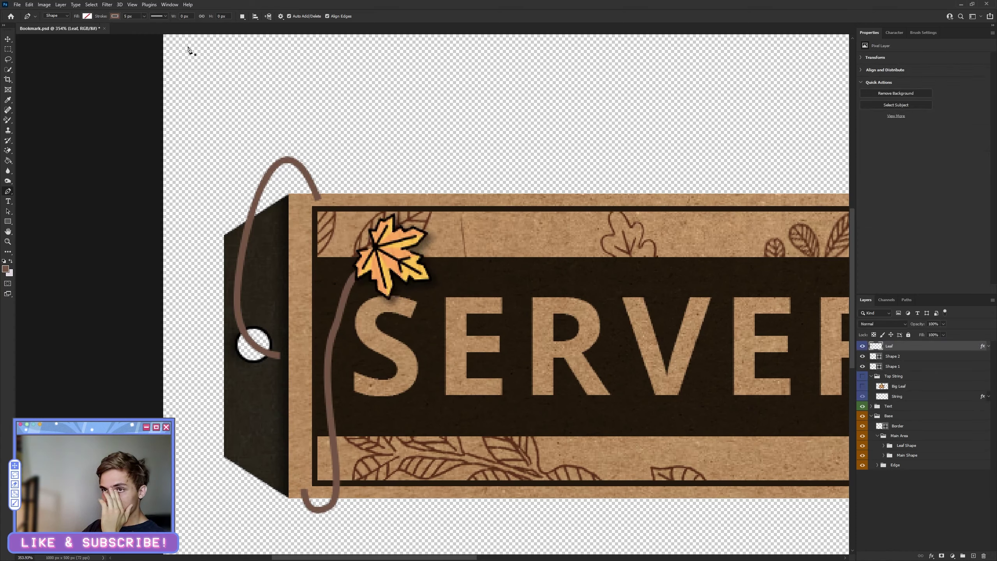
click(7, 39)
scroll(340, 228, up, 2)
mouse_move(422, 279)
mouse_down()
mouse_move(422, 321)
mouse_move(407, 315)
mouse_up()
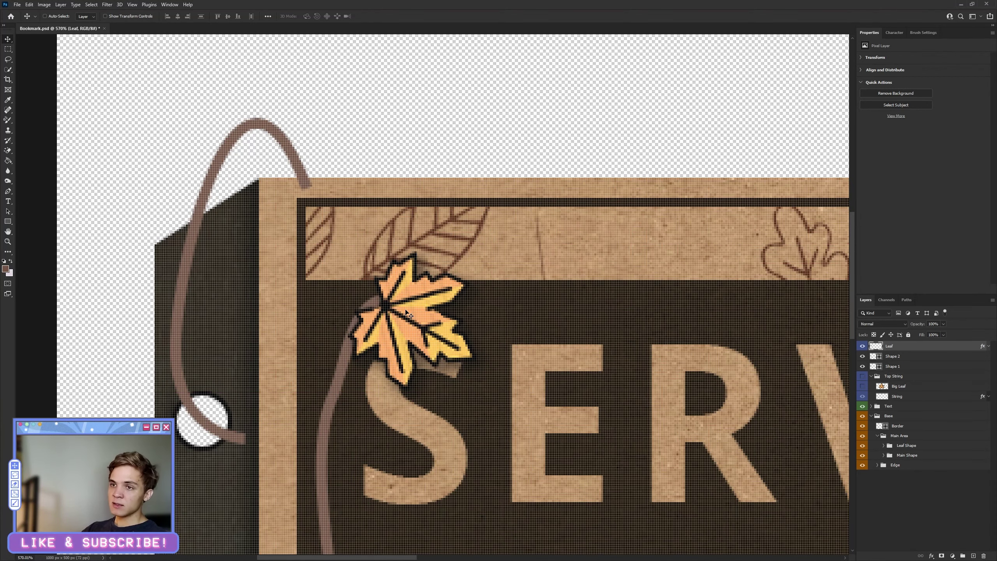
Rotate the leaf slightly counterclockwise above the S of SERVER, then fit the banner in view
key(ctrl+t)
mouse_move(503, 221)
mouse_down()
mouse_move(474, 201)
mouse_move(486, 300)
mouse_up()
drag(405, 305, 401, 290)
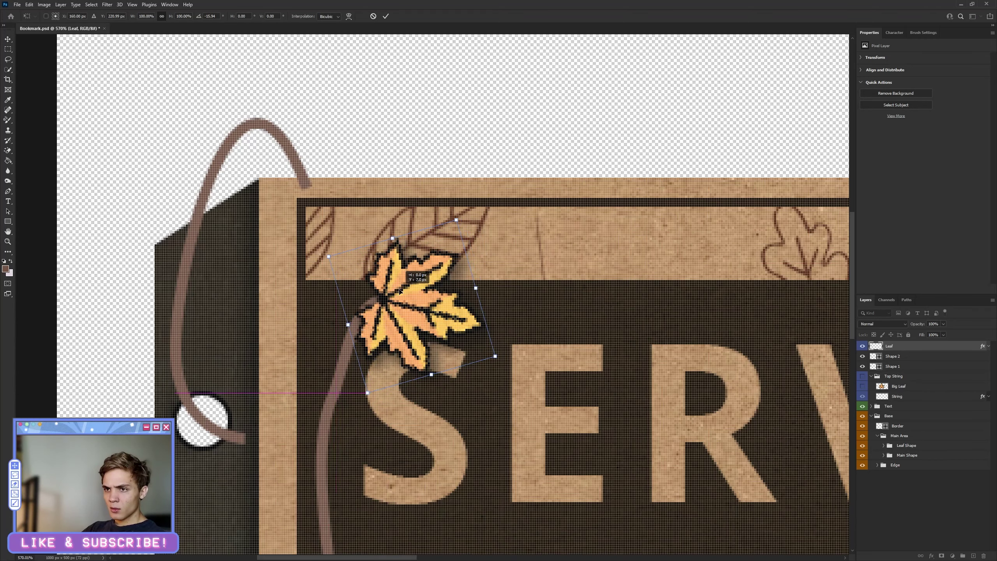
click(384, 16)
key(ctrl+0)
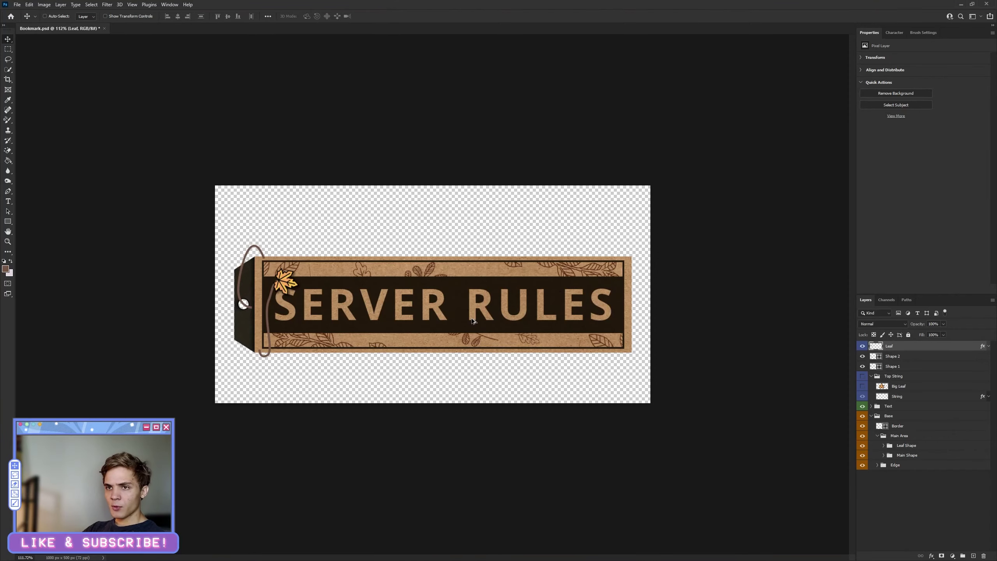
scroll(362, 314, down, 1)
scroll(362, 314, up, 3)
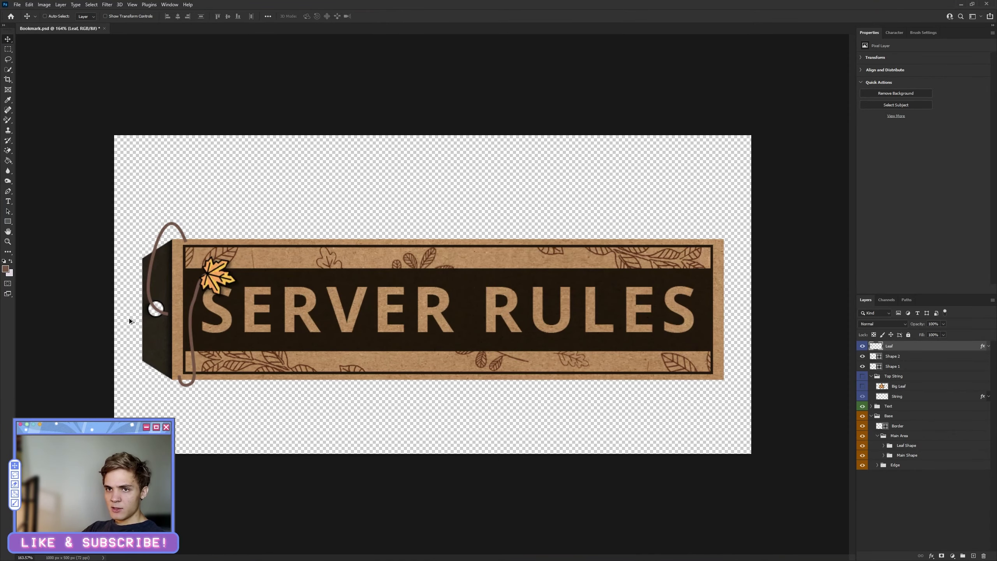
scroll(506, 355, up, 5)
scroll(506, 355, up, 1)
Rasterize Shape 2 and then Shape 1 into pixel layers
click(891, 356)
right_click(891, 357)
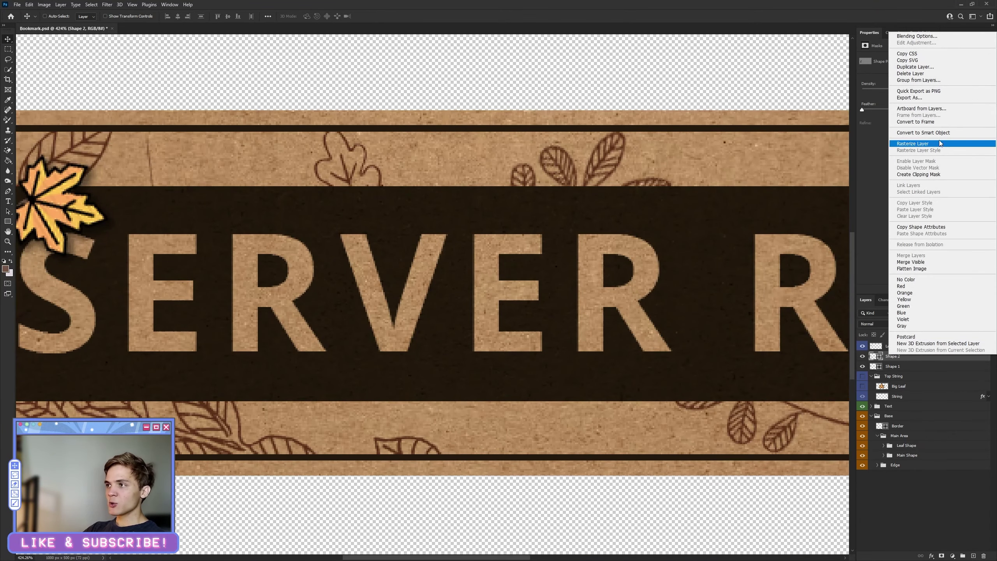
click(915, 143)
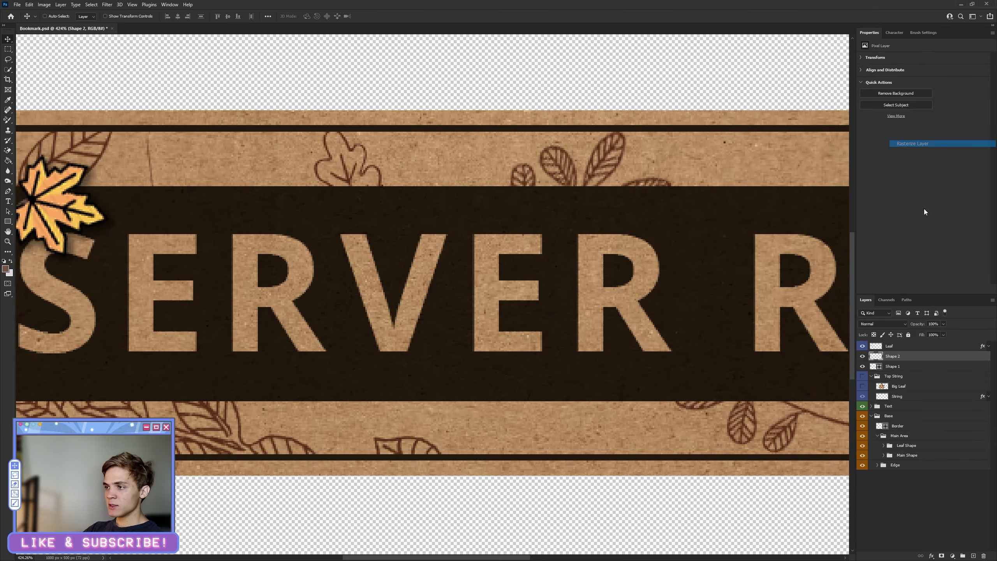
right_click(904, 366)
click(911, 154)
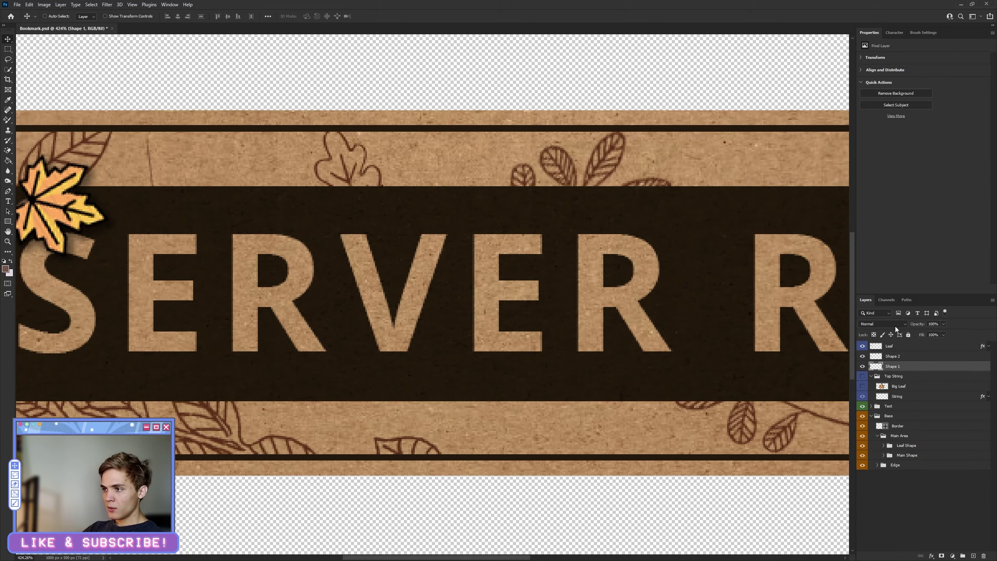
scroll(492, 319, down, 4)
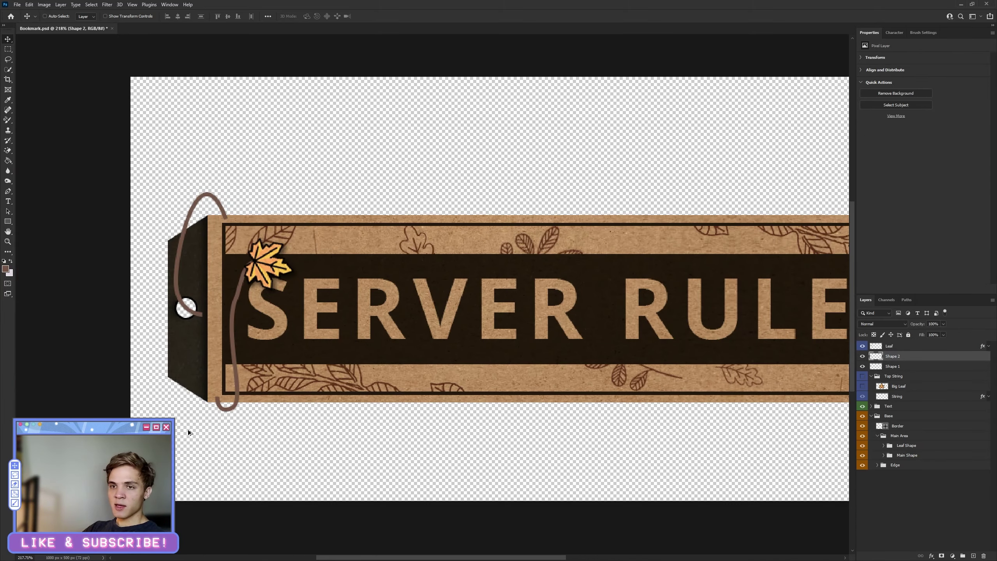
scroll(211, 400, up, 10)
Select a patch of the tag's lower edge, briefly hide the string to check it, then reselect Shape 1
key(m)
drag(182, 260, 437, 408)
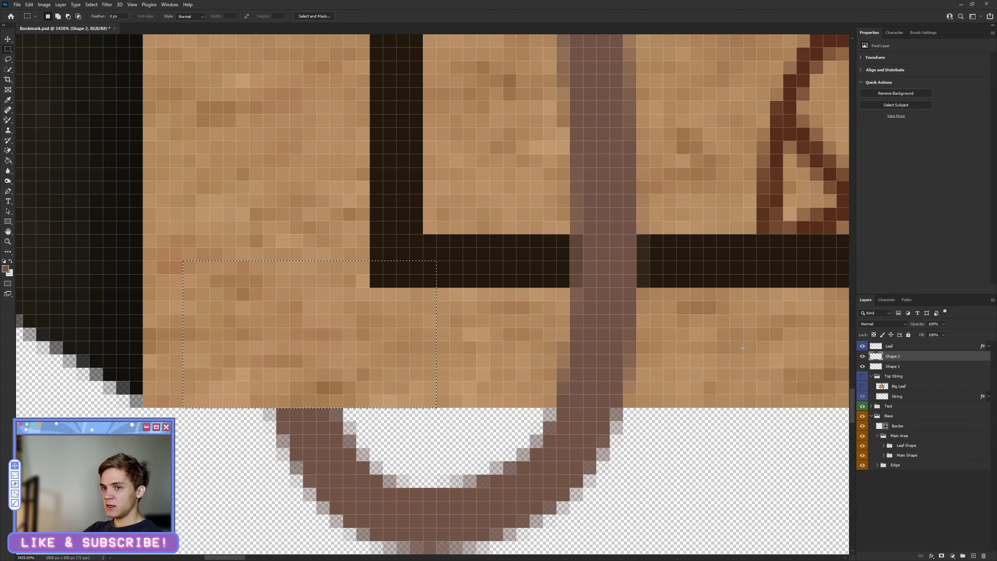
click(863, 396)
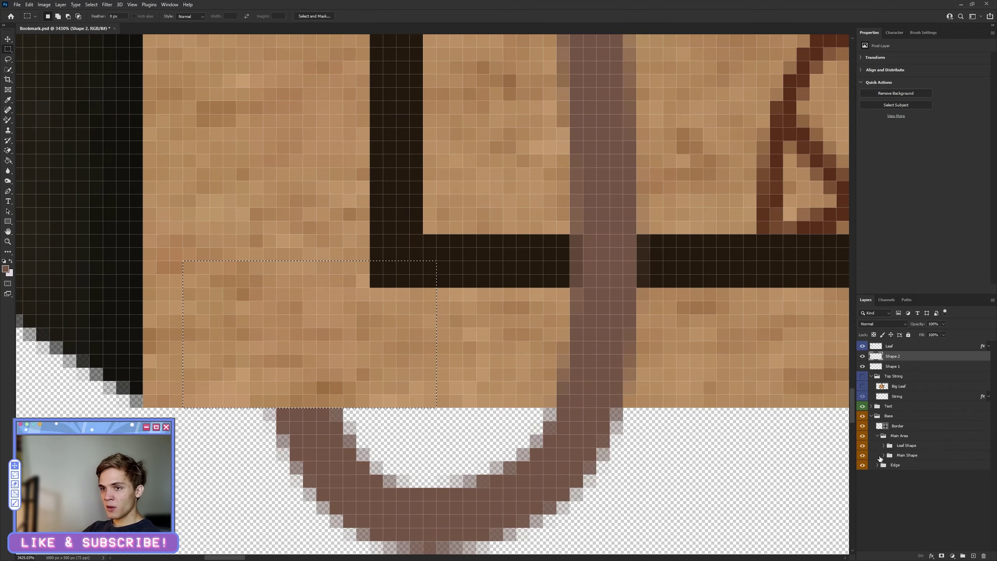
click(904, 499)
scroll(339, 387, down, 2)
scroll(340, 387, down, 3)
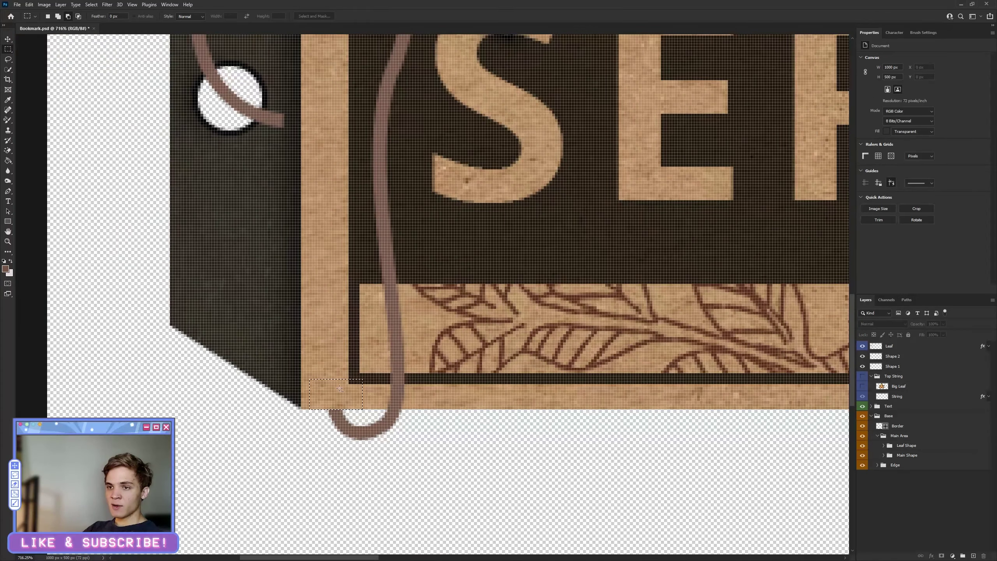
click(893, 365)
scroll(277, 47, up, 5)
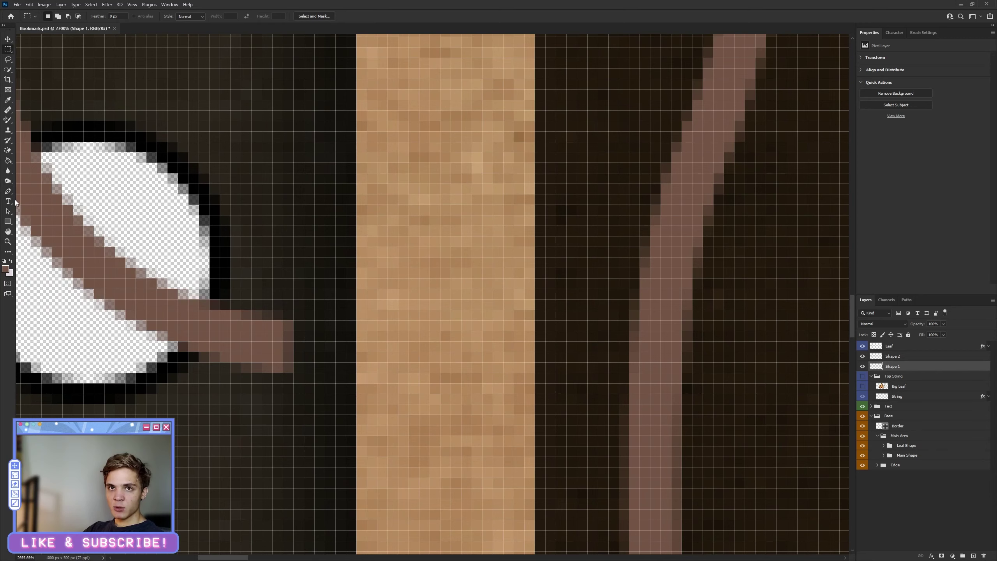
With the Pen in Path mode, outline the string stub protruding past the hole's right rim
click(7, 191)
click(66, 16)
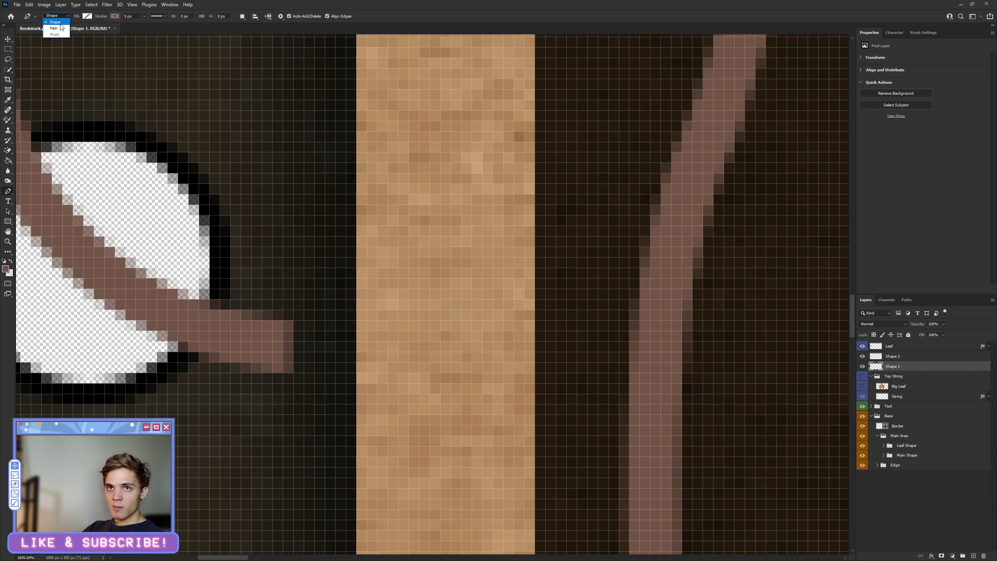
click(56, 28)
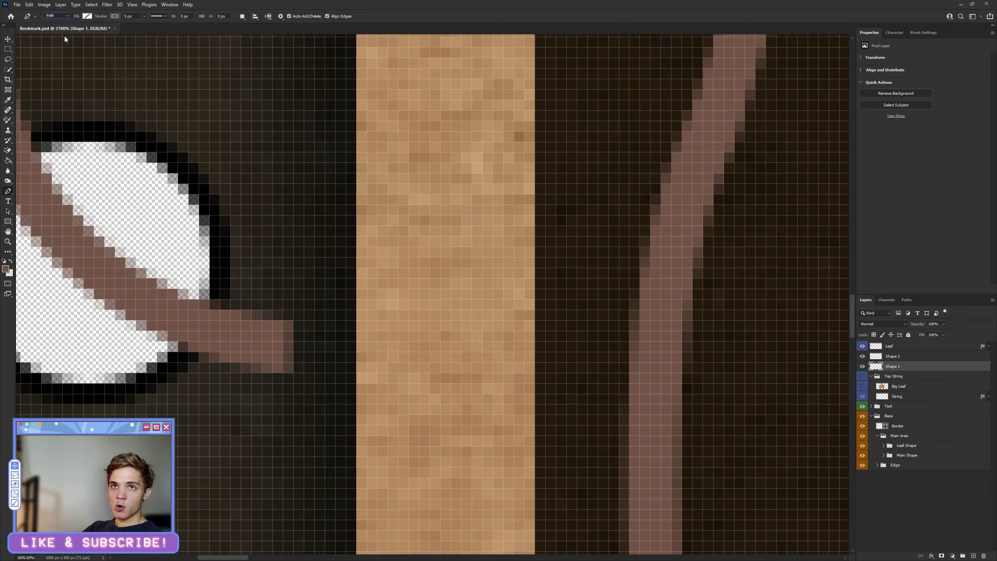
click(157, 363)
drag(198, 317, 201, 240)
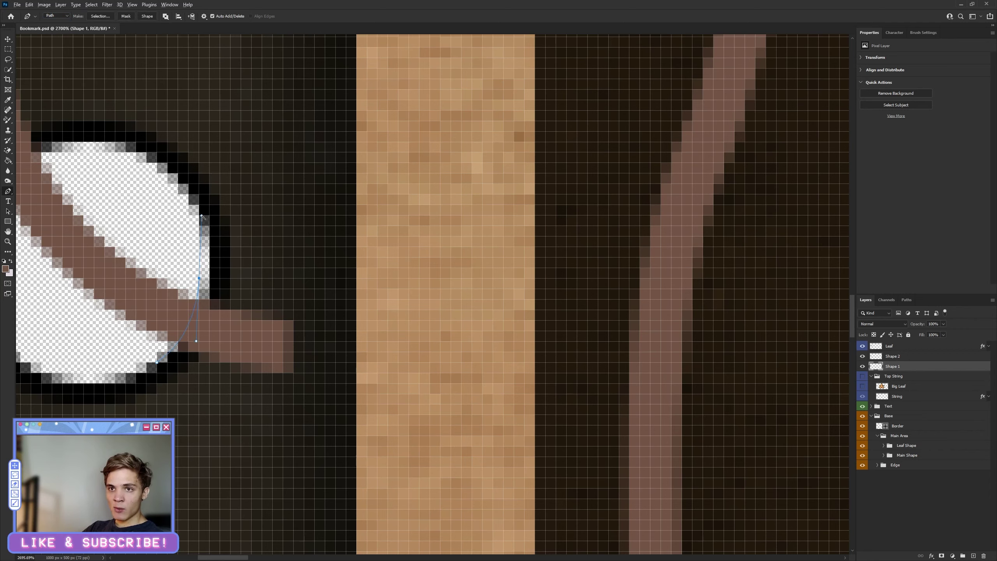
drag(201, 216, 200, 278)
click(324, 289)
click(356, 414)
click(209, 456)
drag(146, 404, 146, 389)
click(158, 368)
Turn the outline into a selection, erase the string pixels inside it, and deselect
right_click(234, 340)
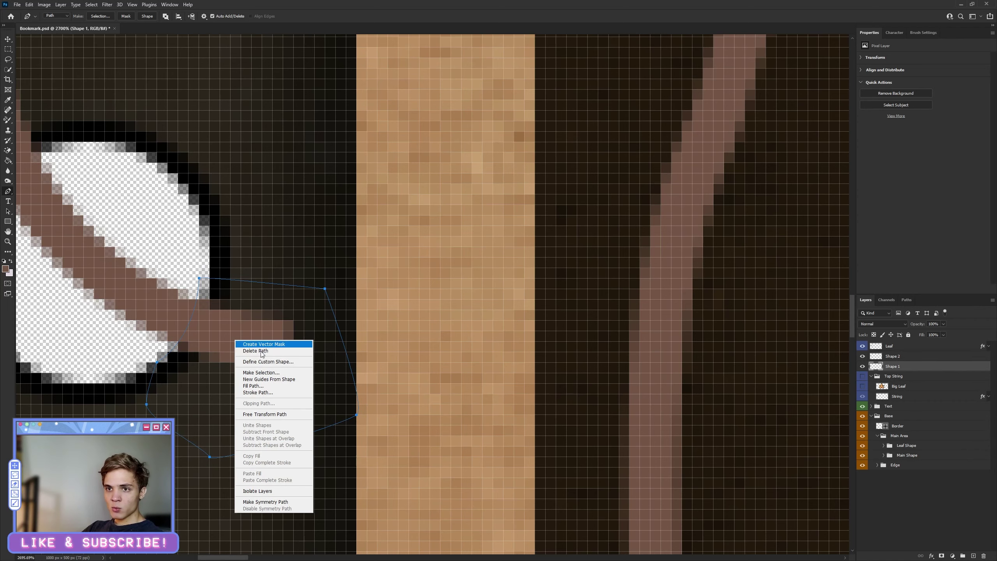
click(257, 372)
click(696, 173)
key(Delete)
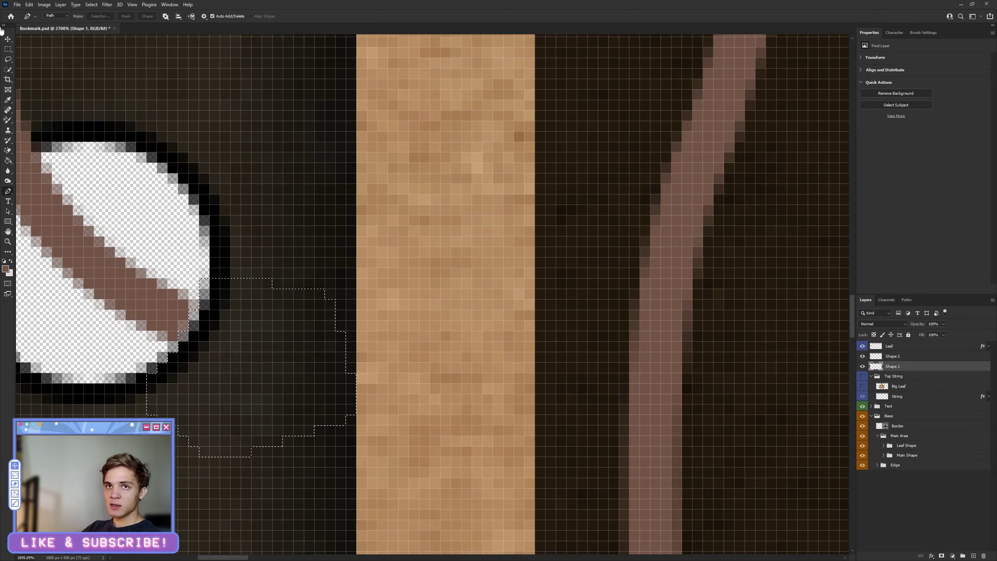
key(m)
right_click(176, 146)
click(234, 150)
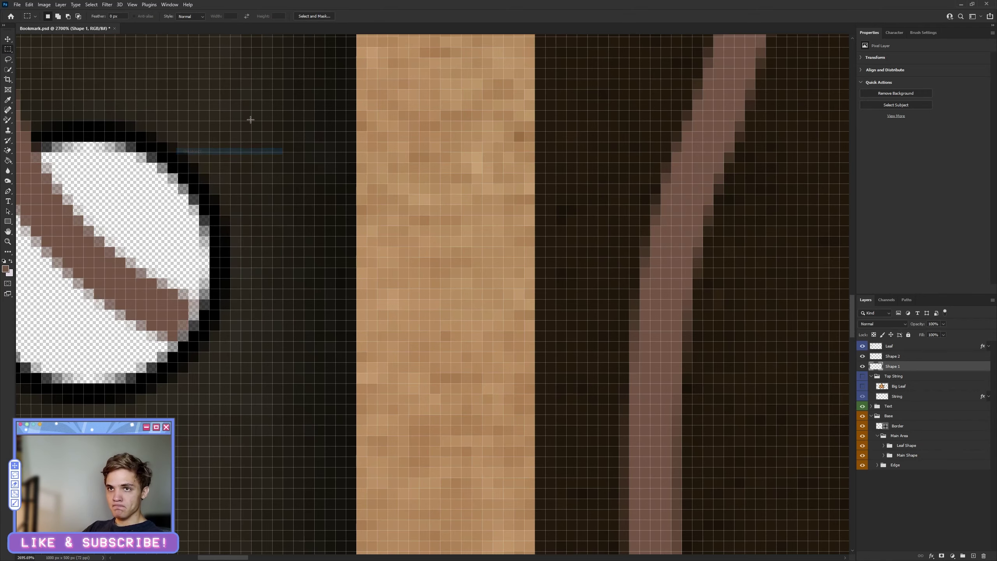
scroll(196, 250, up, 5)
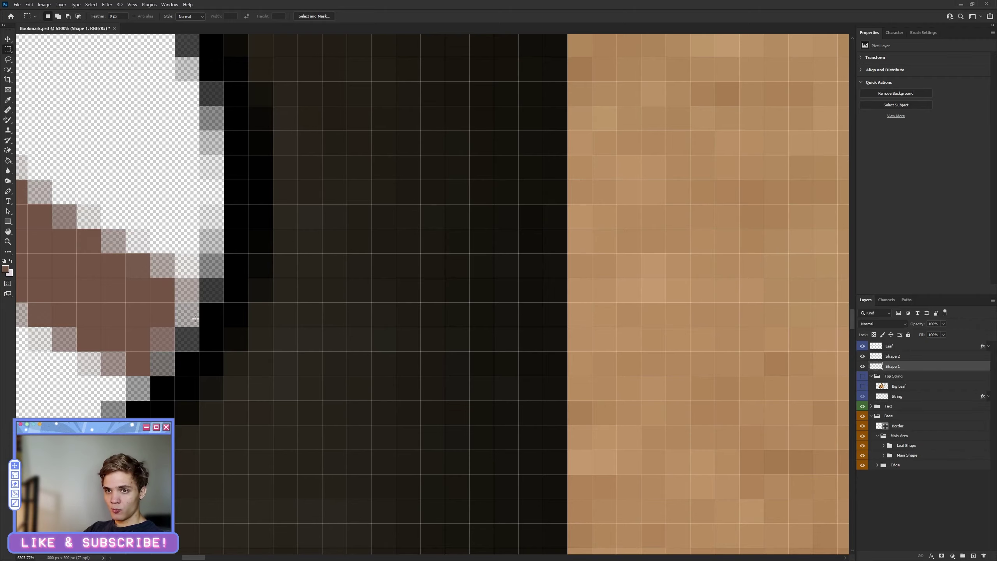
scroll(267, 359, down, 5)
scroll(208, 357, down, 5)
scroll(207, 357, down, 5)
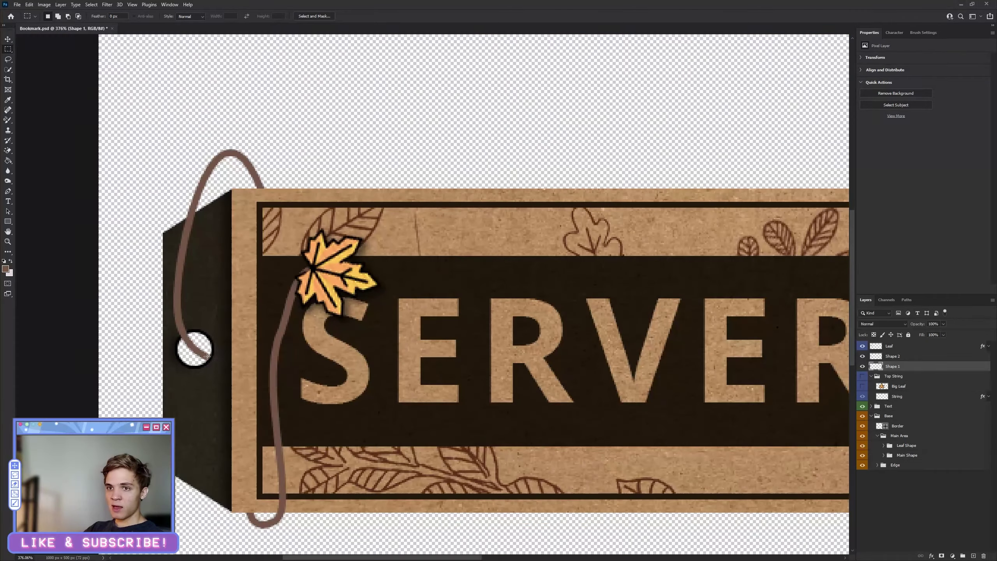
scroll(208, 356, down, 3)
scroll(330, 417, down, 3)
scroll(357, 307, up, 3)
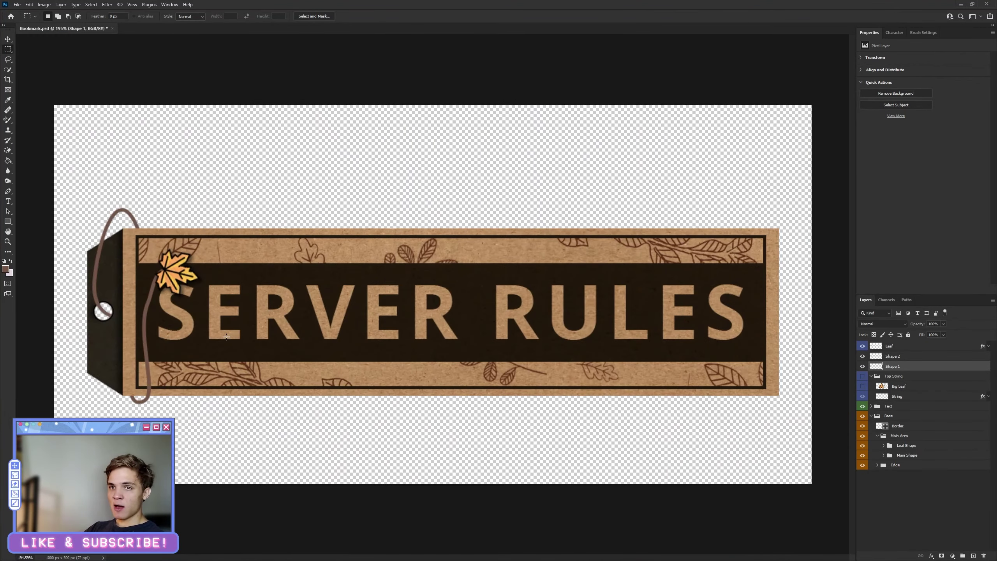
scroll(357, 307, up, 1)
scroll(357, 307, up, 2)
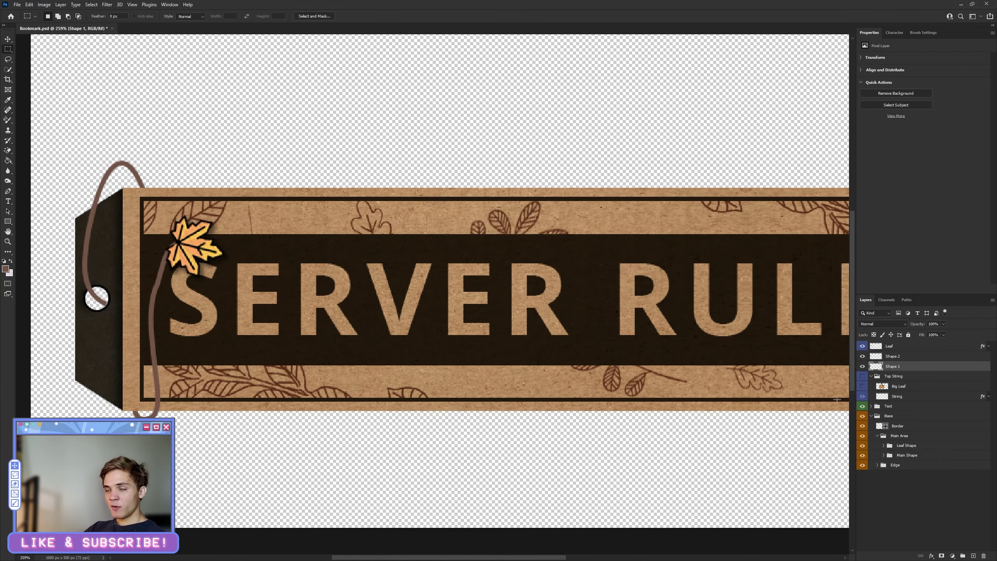
In Shape 1's Blending Options, add a Drop Shadow and leave Bevel & Emboss unticked
right_click(893, 366)
click(908, 47)
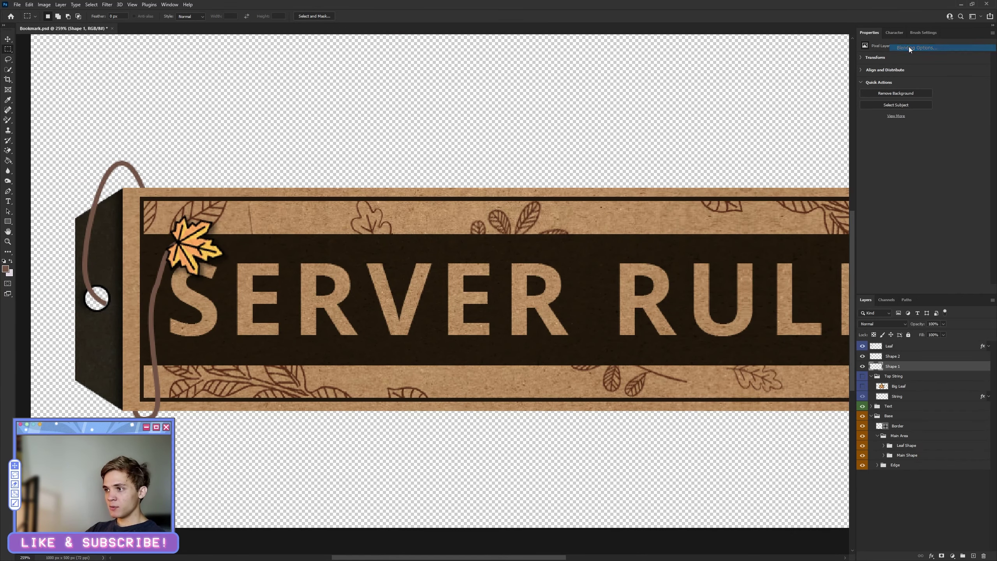
click(295, 518)
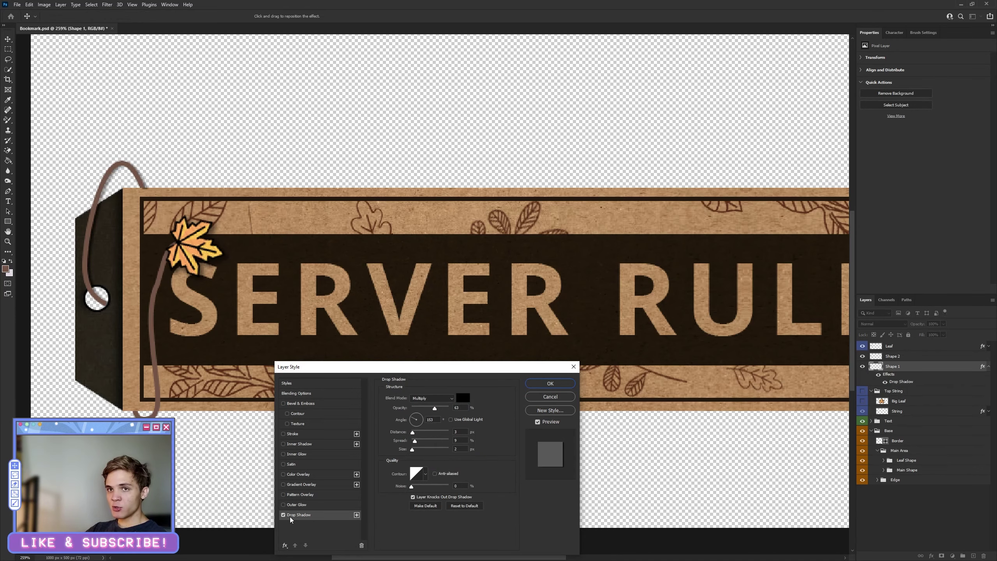
click(281, 403)
click(549, 389)
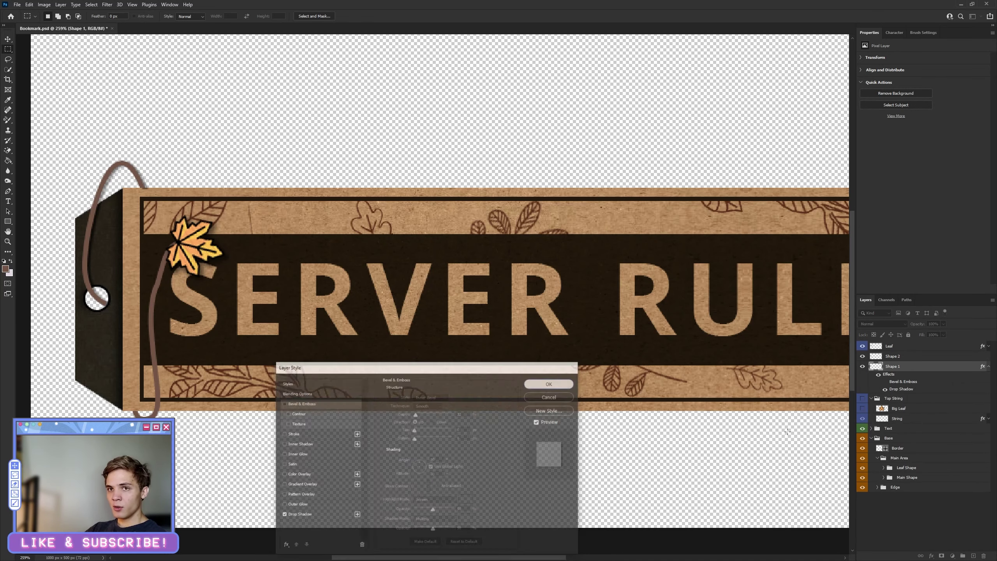
click(969, 519)
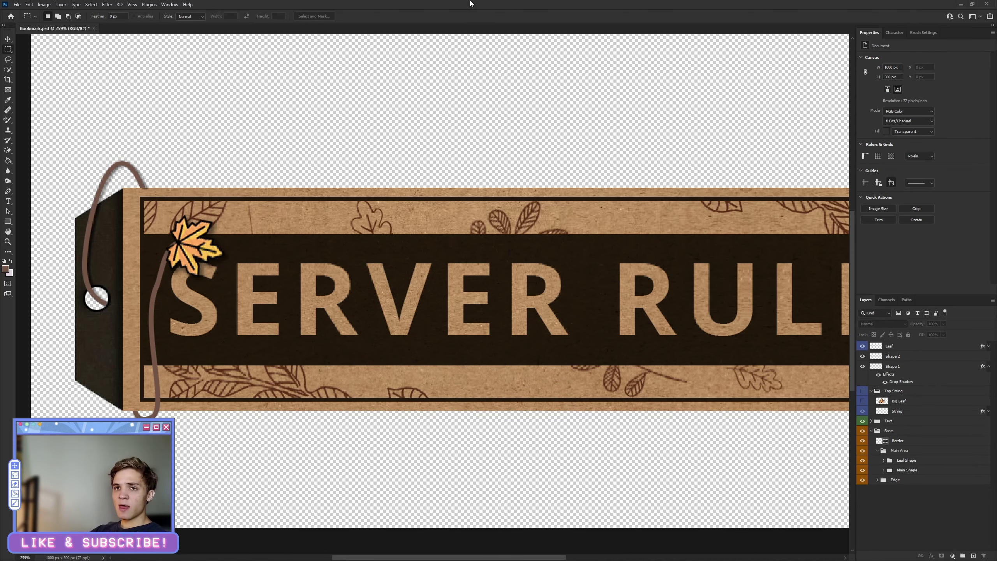
scroll(436, 172, down, 3)
scroll(416, 265, down, 2)
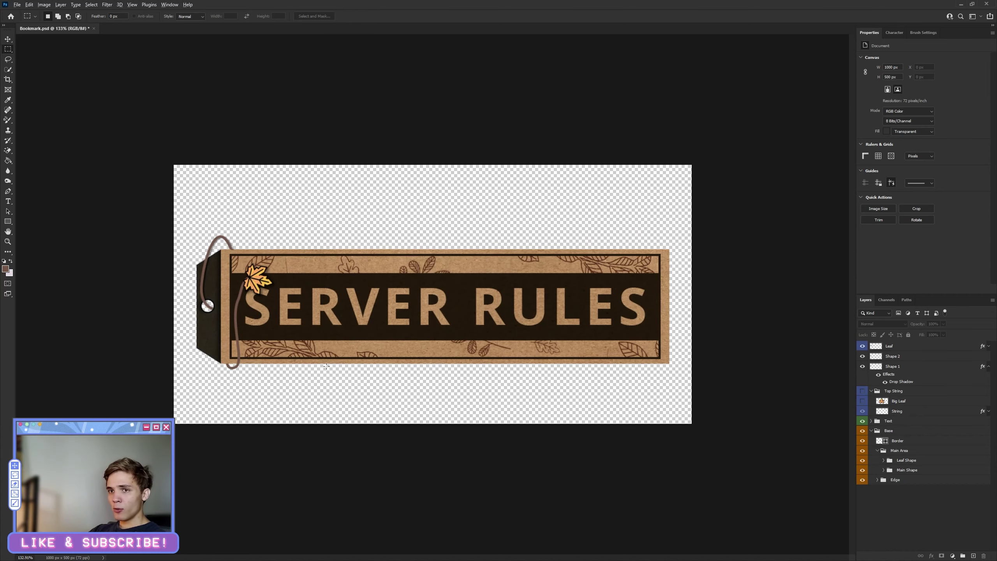
scroll(311, 343, up, 2)
scroll(312, 343, up, 2)
scroll(312, 343, down, 3)
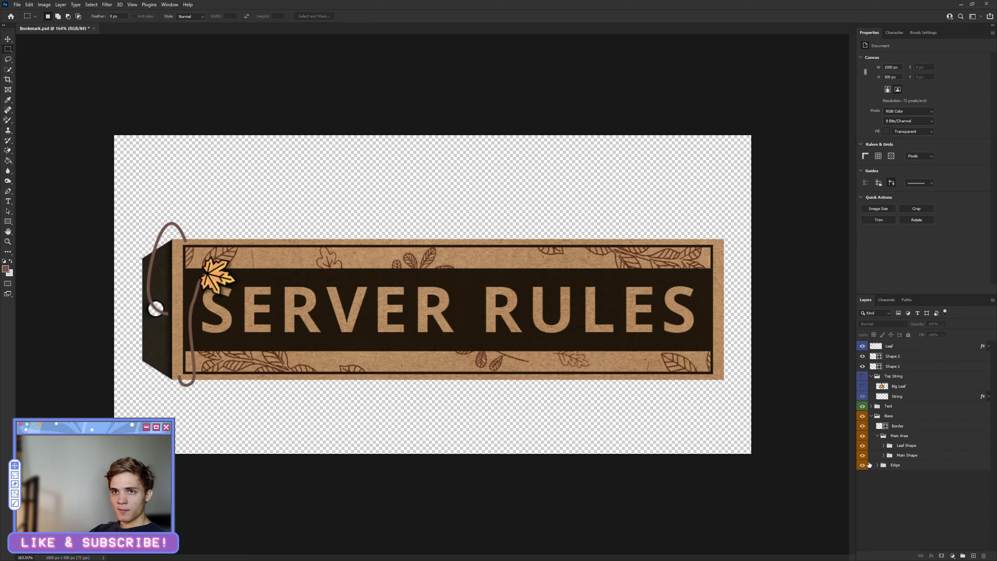
Move the Leaf layer into the Top String group and delete the Shape 1 and Shape 2 layers
key(ctrl+bracketleft)
key(ctrl+bracketleft)
key(ctrl+bracketleft)
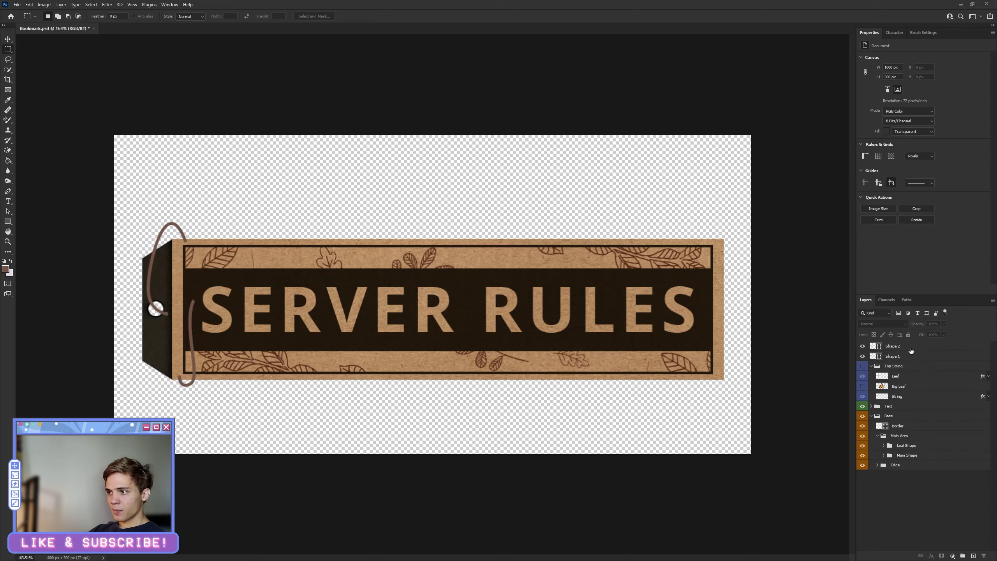
click(893, 345)
key(Delete)
key(Delete)
click(863, 346)
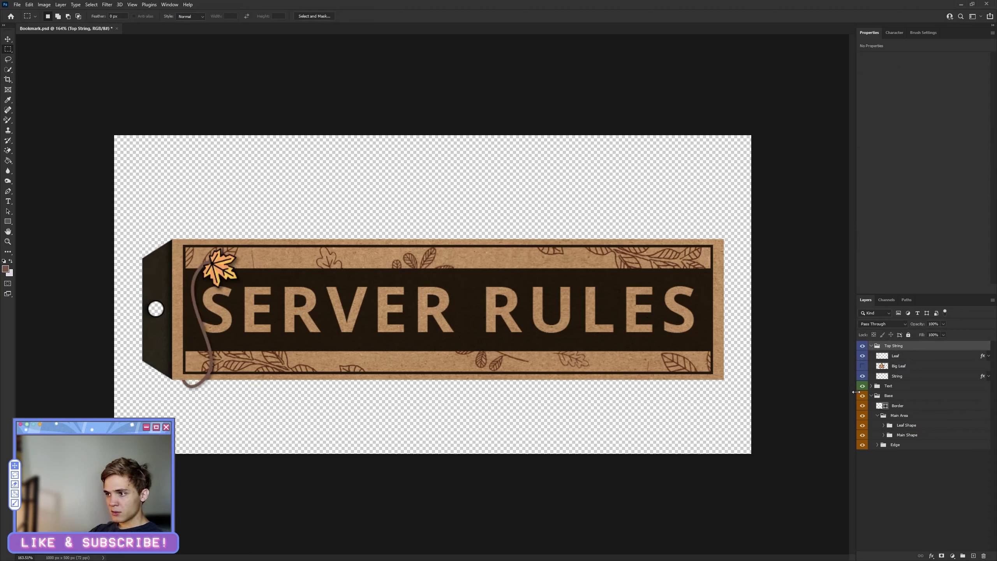
Collapse the Edge, Main Area, Base and Top String groups
click(880, 445)
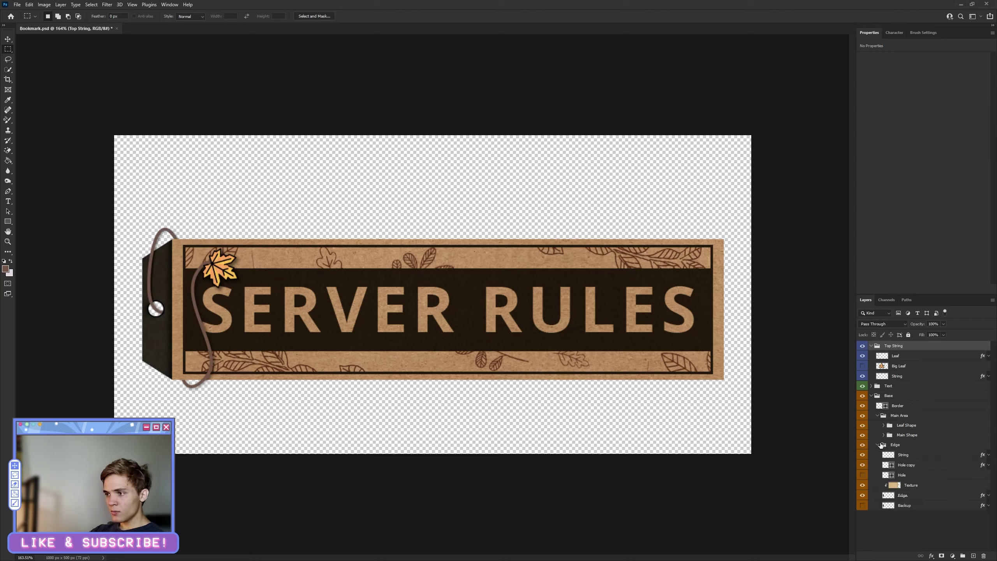
click(888, 444)
click(914, 507)
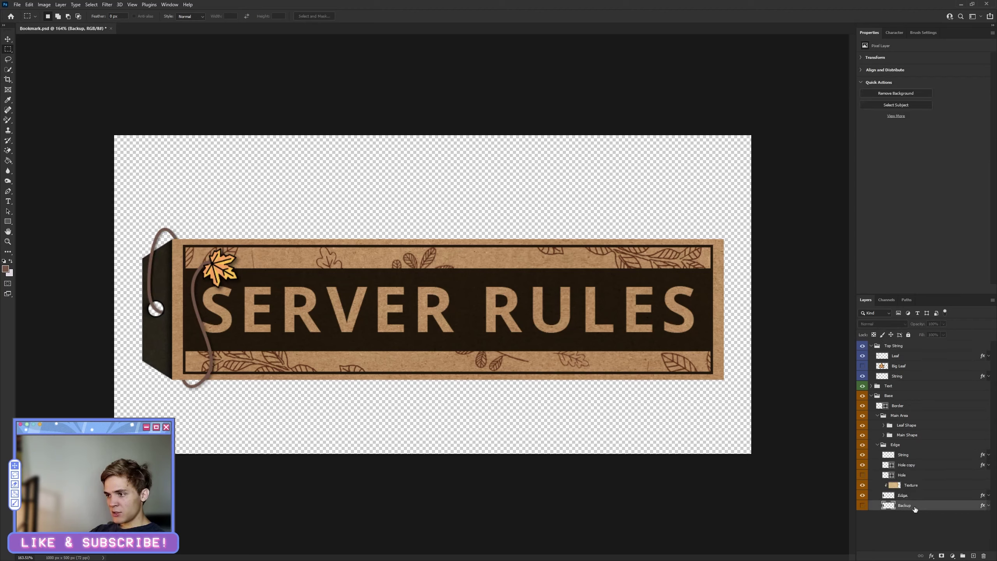
click(879, 445)
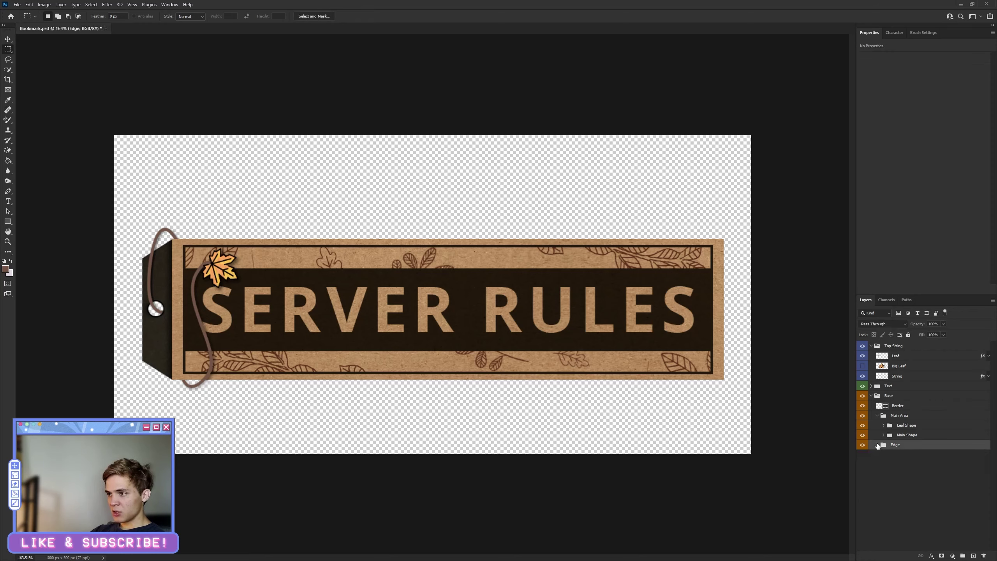
click(877, 417)
click(871, 395)
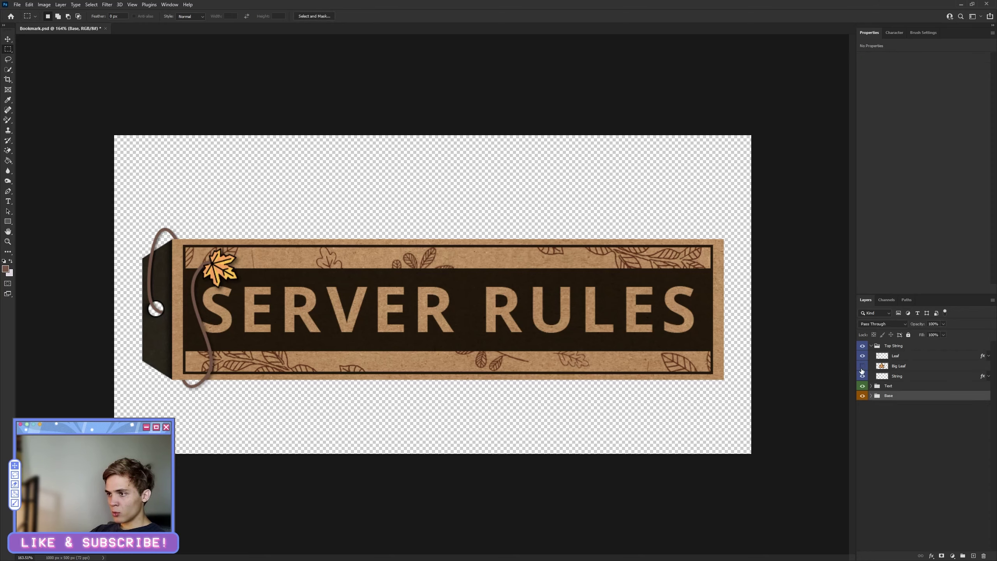
click(889, 346)
click(871, 347)
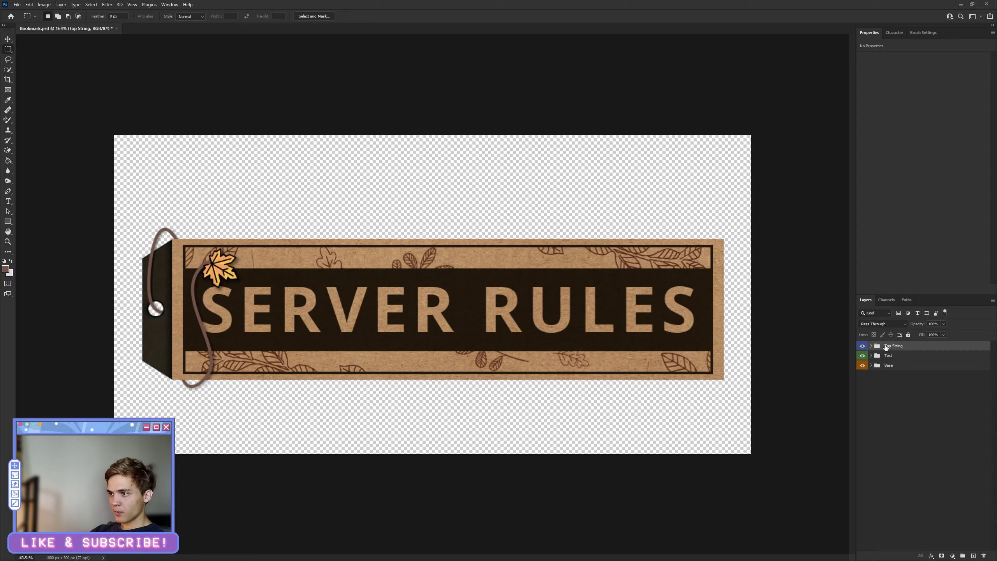
On a new layer, draw a black square-cornered rectangle over the tag's upper half
click(973, 554)
click(7, 223)
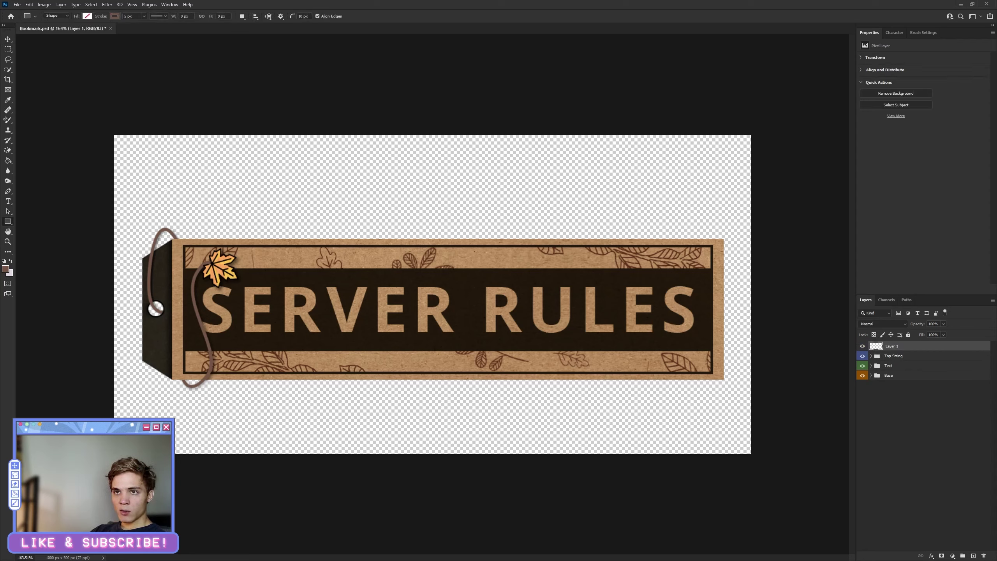
drag(166, 190, 655, 350)
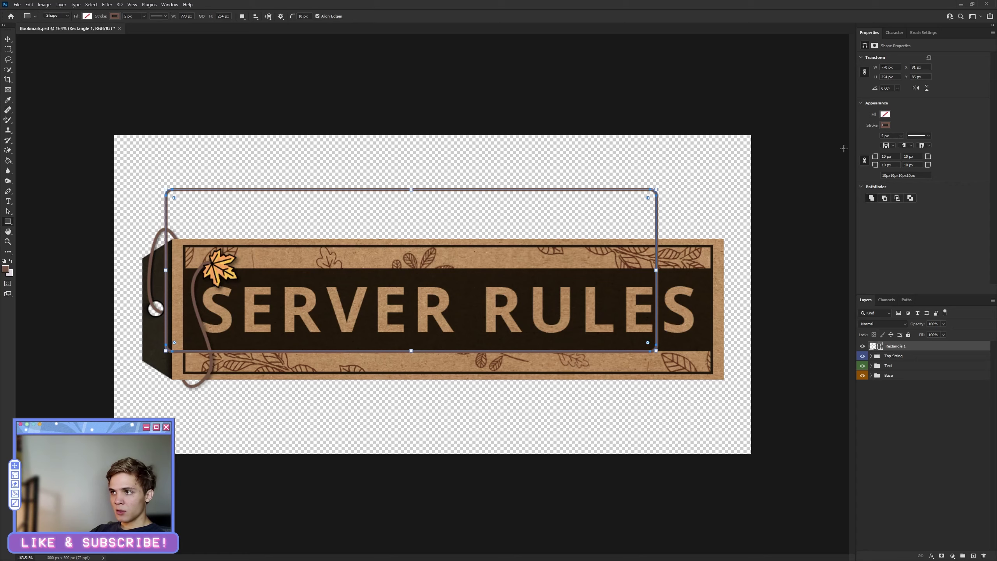
click(885, 115)
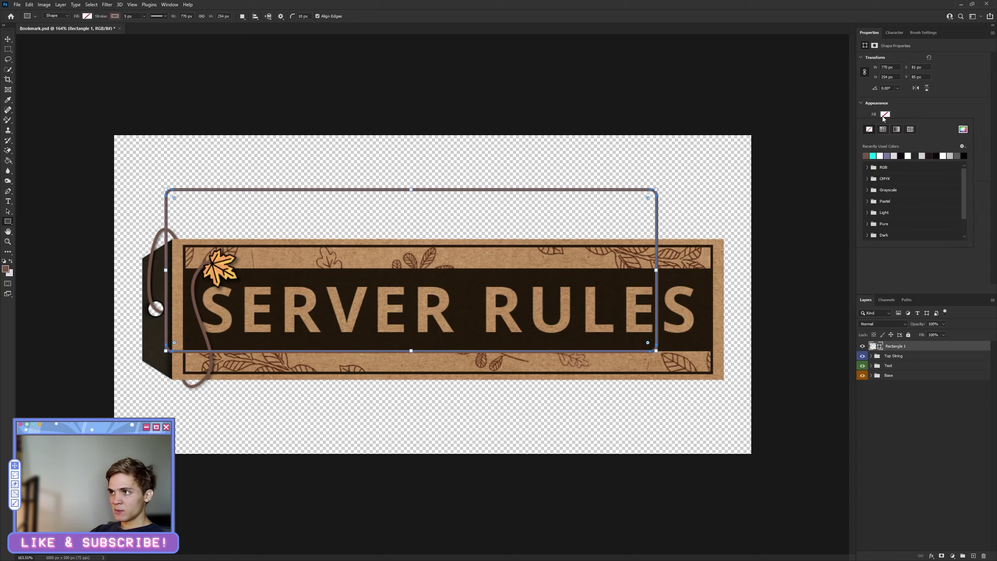
click(901, 155)
click(884, 115)
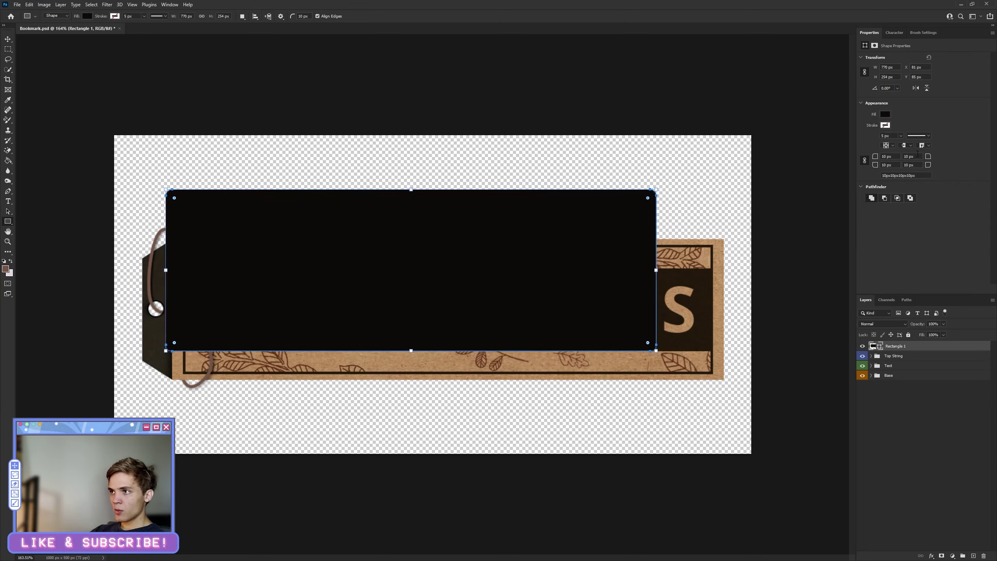
drag(892, 161, 871, 199)
text(0)
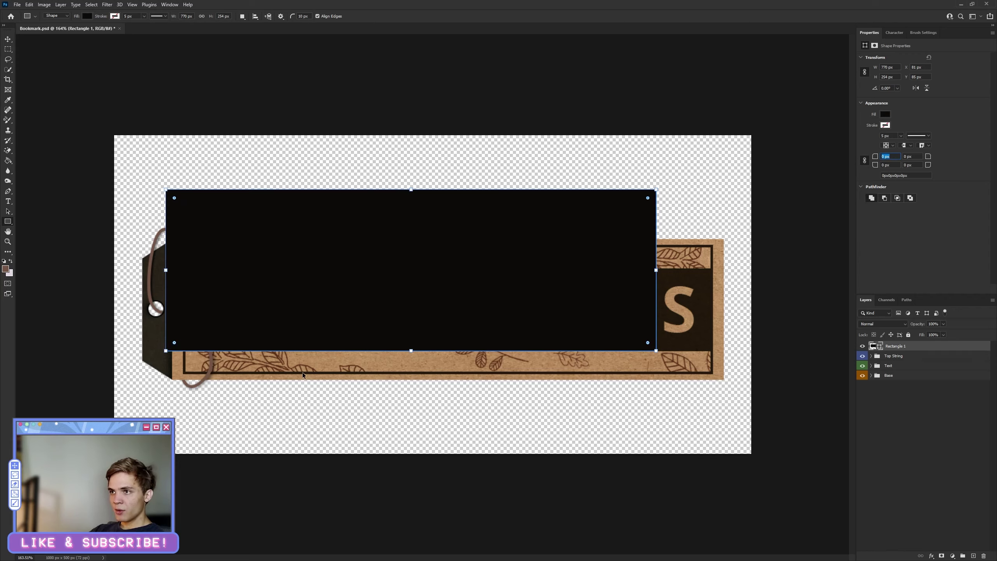
Shorten the rectangle from its bottom, shift it right, and rasterize its layer
key(ctrl+t)
drag(413, 350, 414, 288)
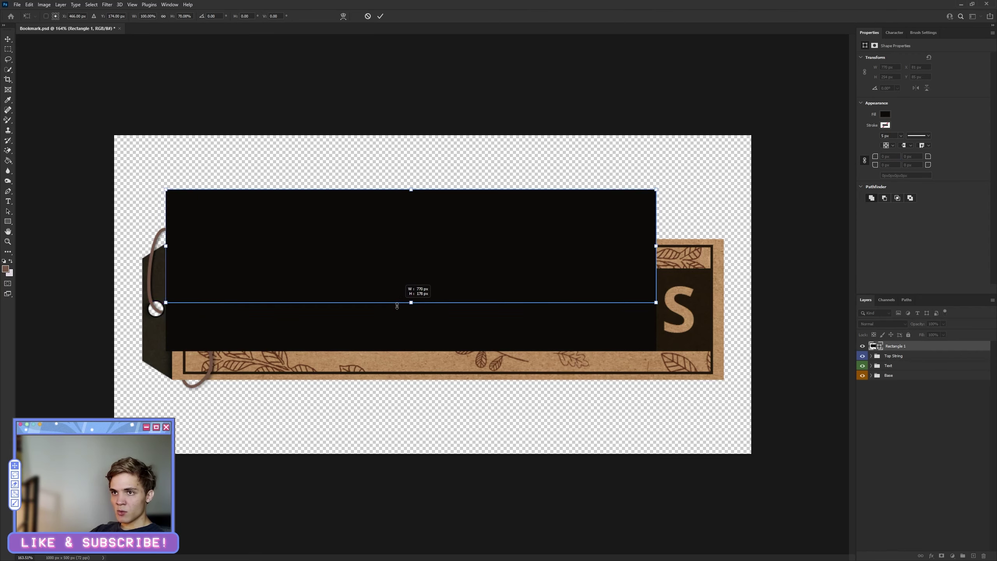
click(381, 17)
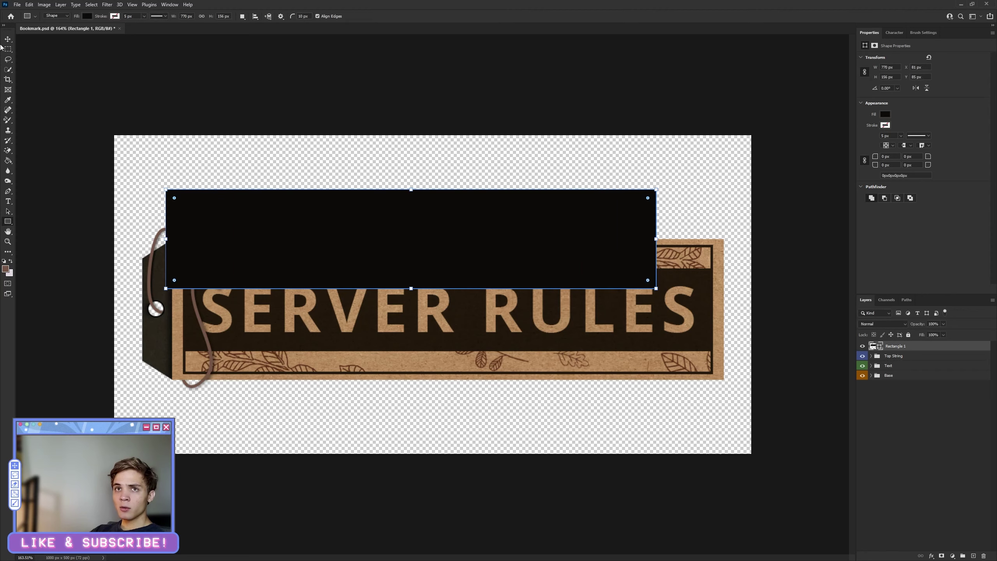
key(v)
drag(278, 251, 363, 252)
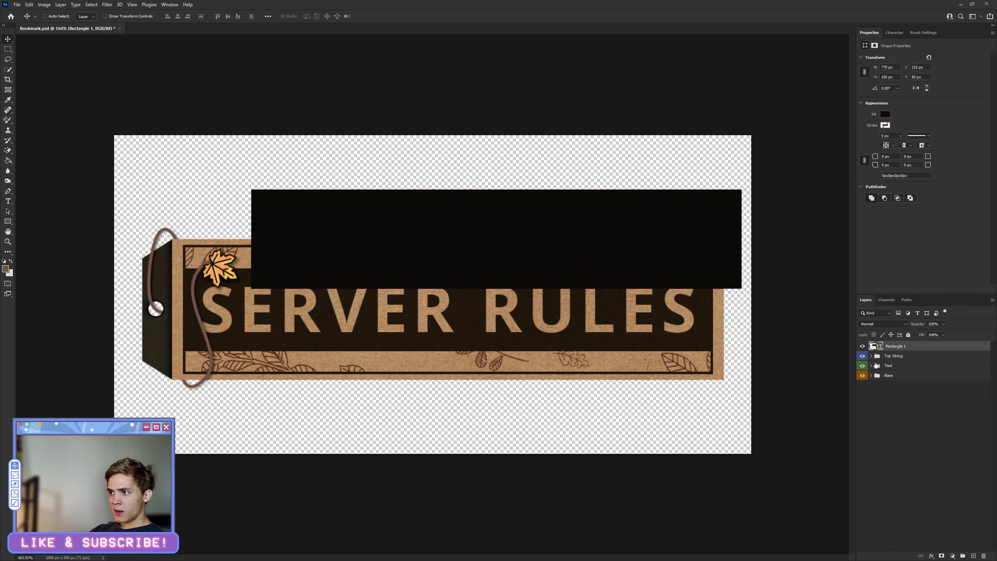
right_click(896, 346)
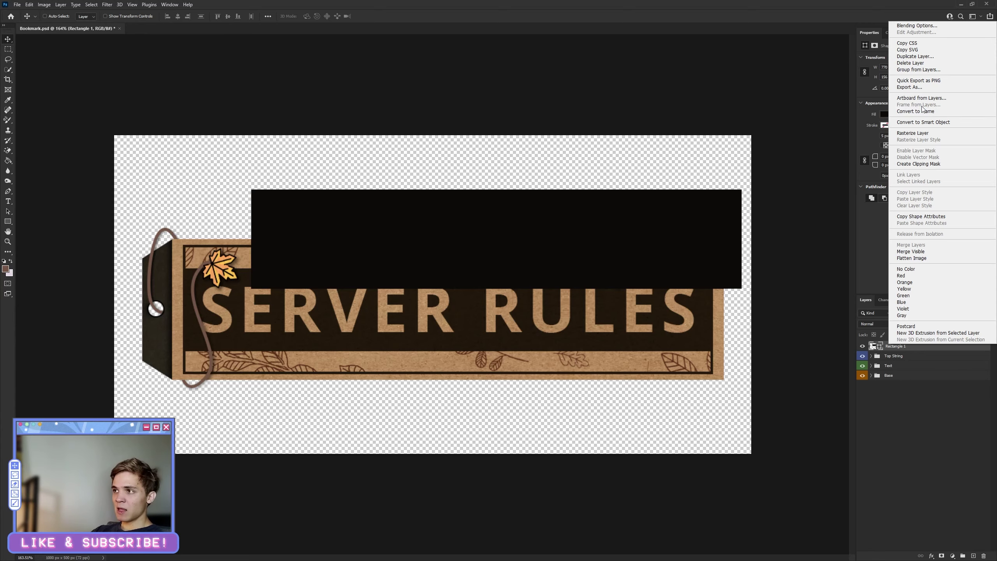
click(920, 134)
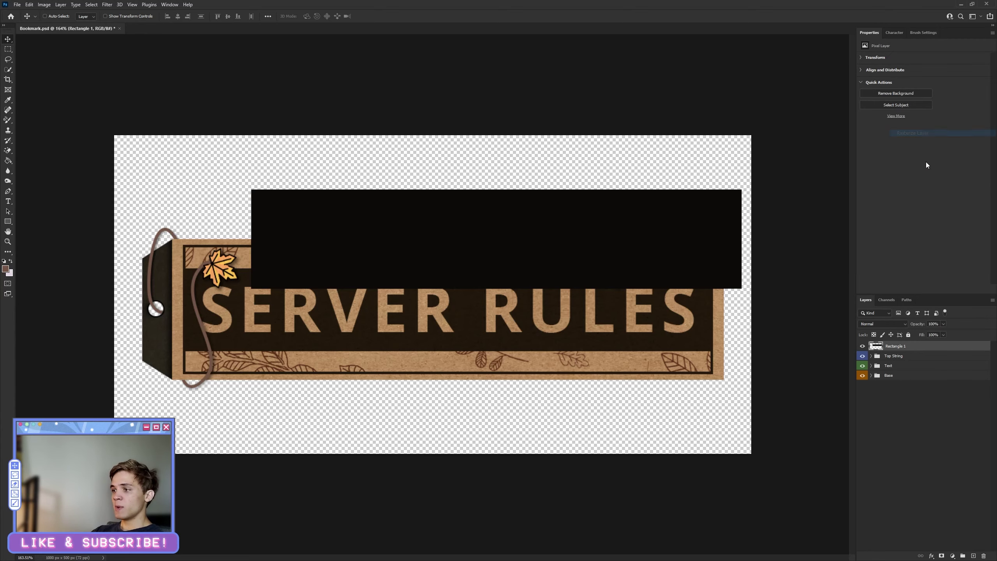
scroll(310, 234, up, 3)
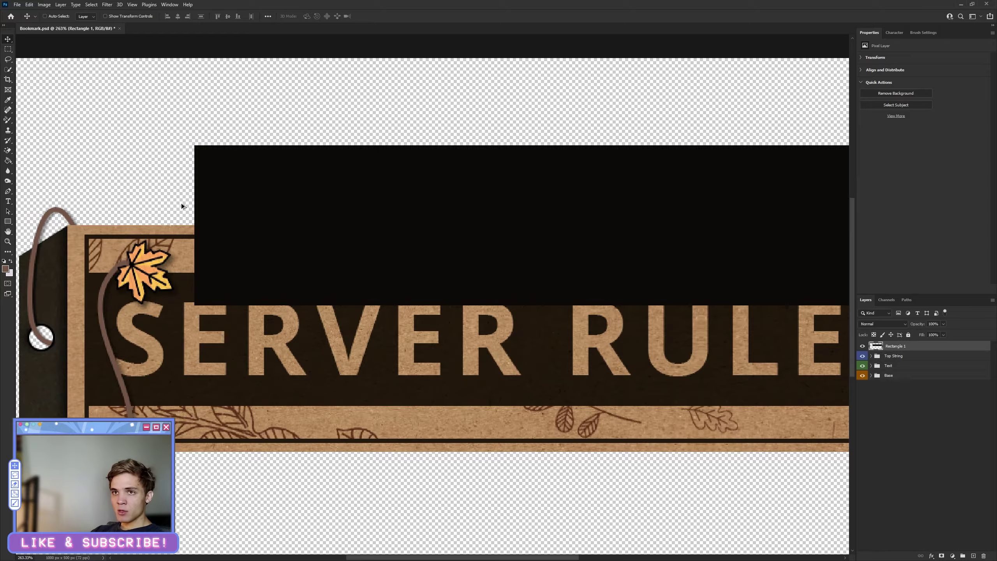
scroll(181, 202, up, 2)
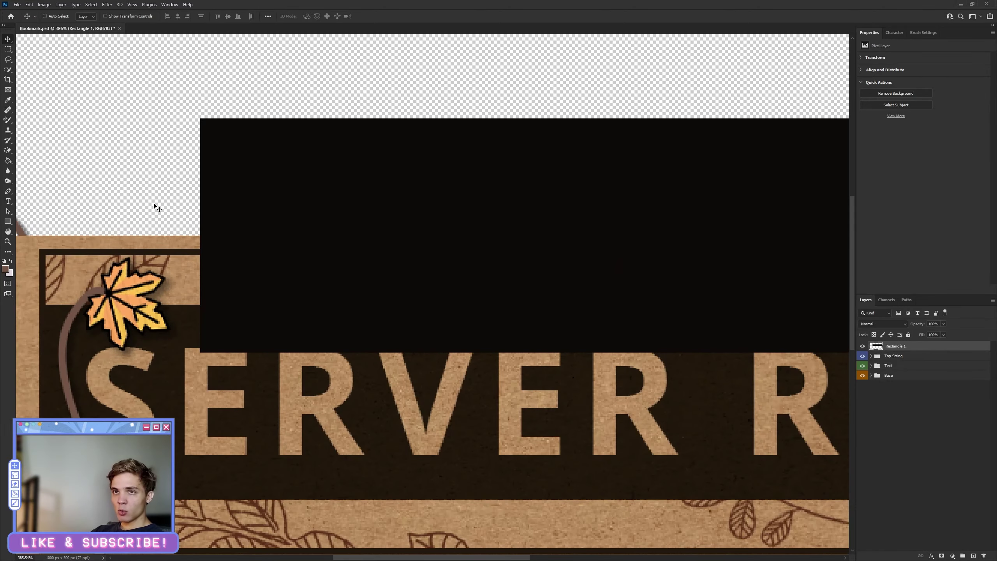
click(8, 194)
scroll(23, 252, down, 4)
scroll(78, 249, up, 1)
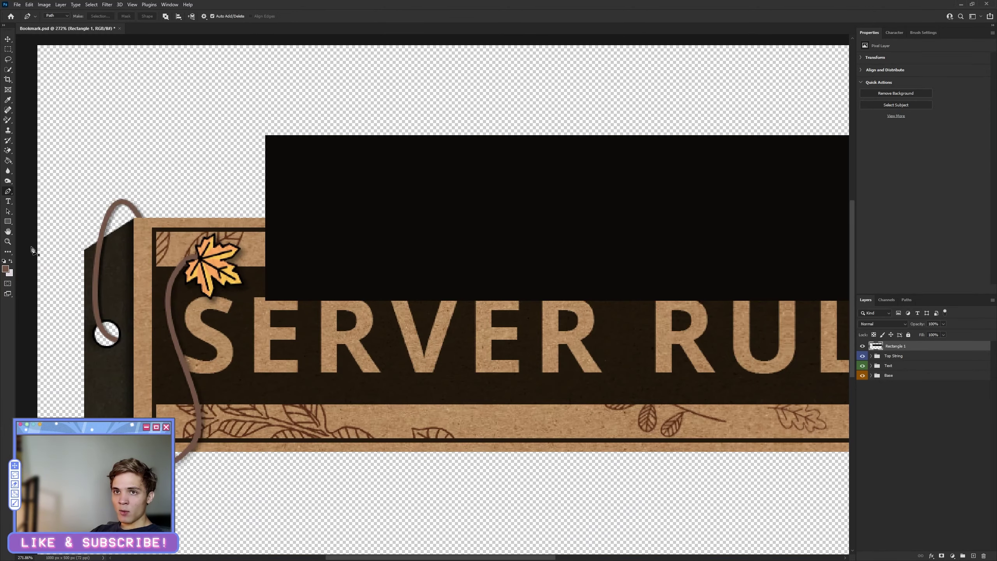
scroll(109, 247, up, 2)
scroll(155, 245, up, 1)
scroll(384, 267, down, 3)
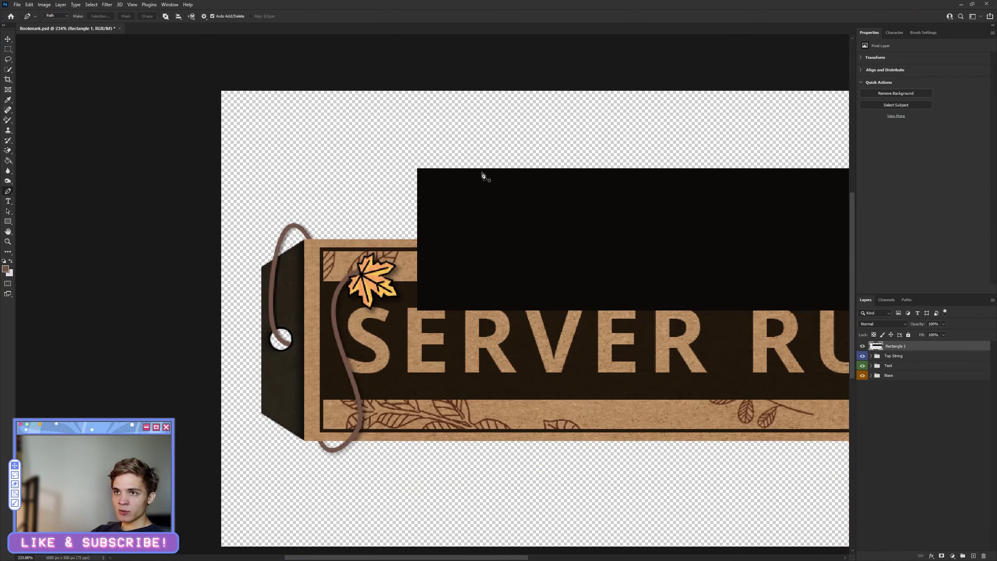
scroll(463, 185, up, 2)
scroll(407, 190, up, 3)
Outline the rectangle's slanted corner with the Pen, redoing the bottom anchors
click(422, 179)
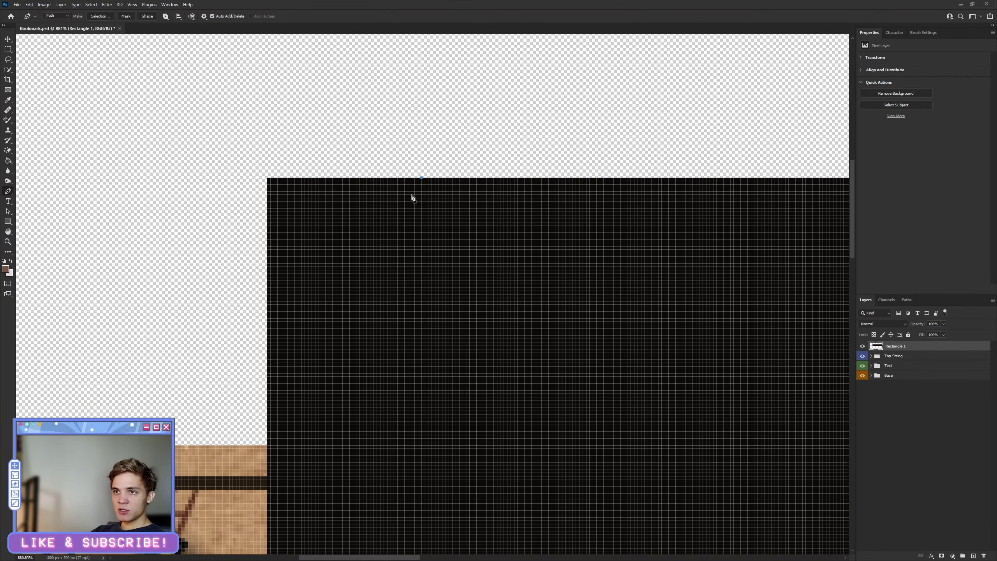
click(267, 304)
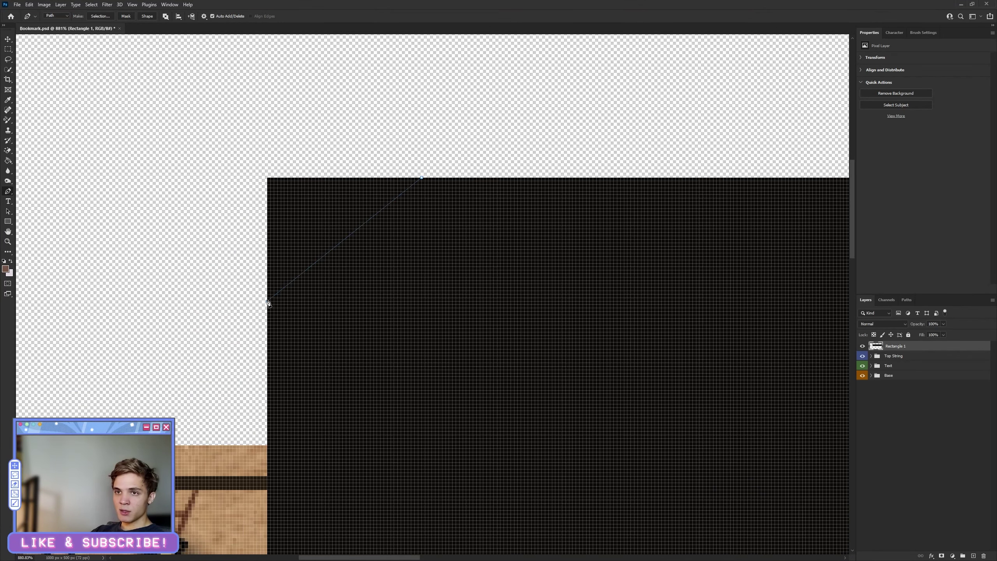
scroll(307, 398, down, 1)
scroll(292, 402, down, 1)
scroll(287, 432, down, 1)
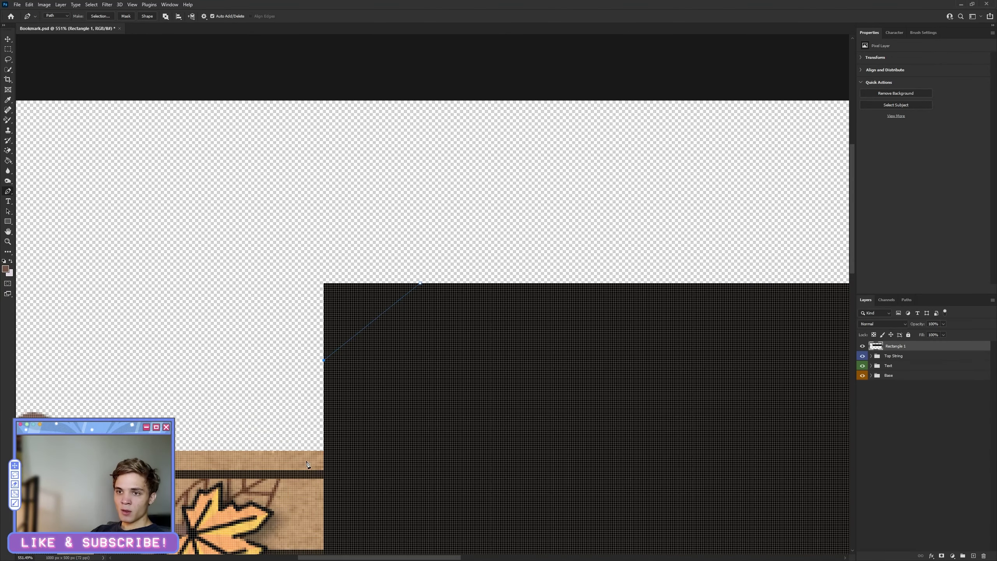
click(326, 481)
click(440, 481)
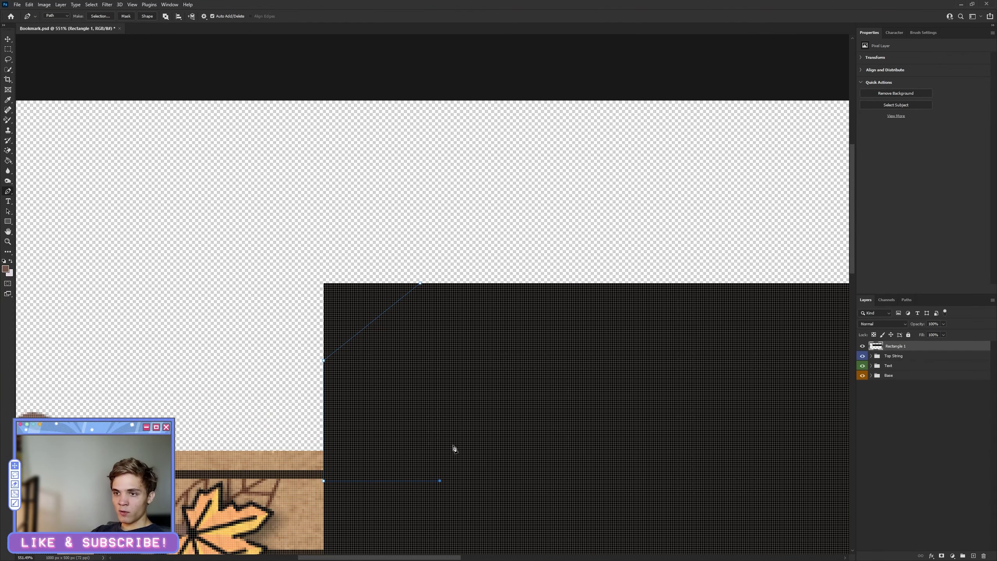
click(422, 285)
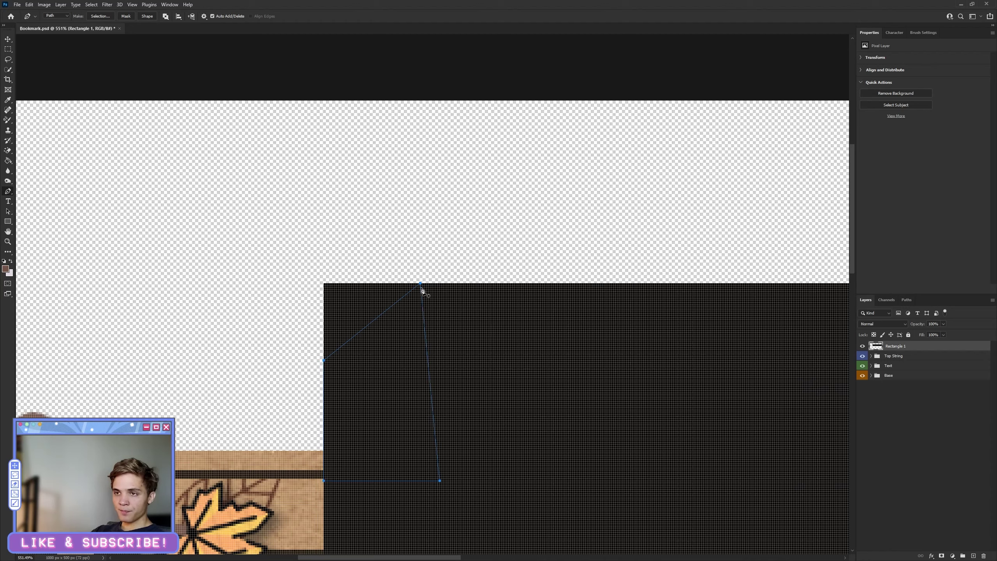
key(z)
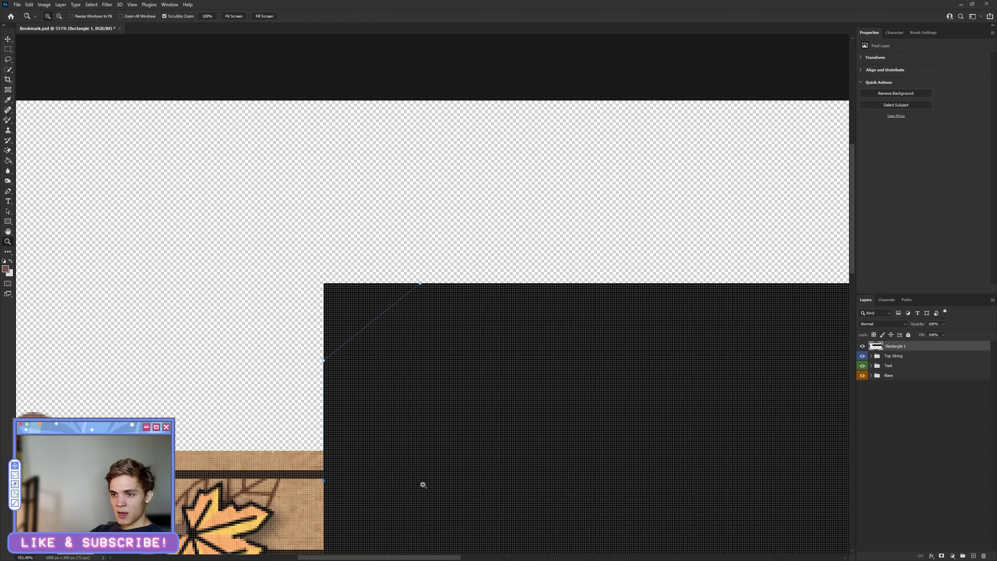
click(9, 192)
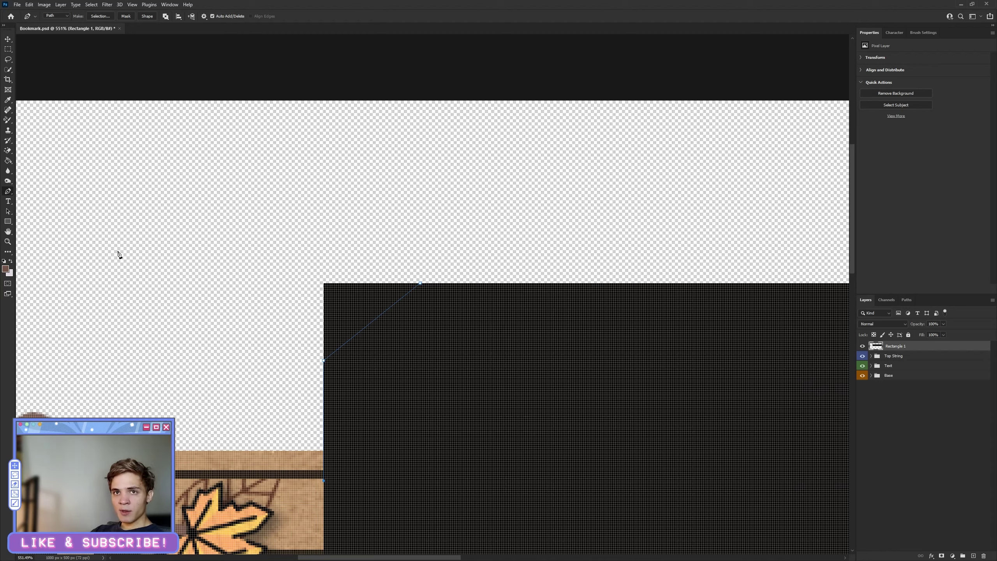
click(425, 481)
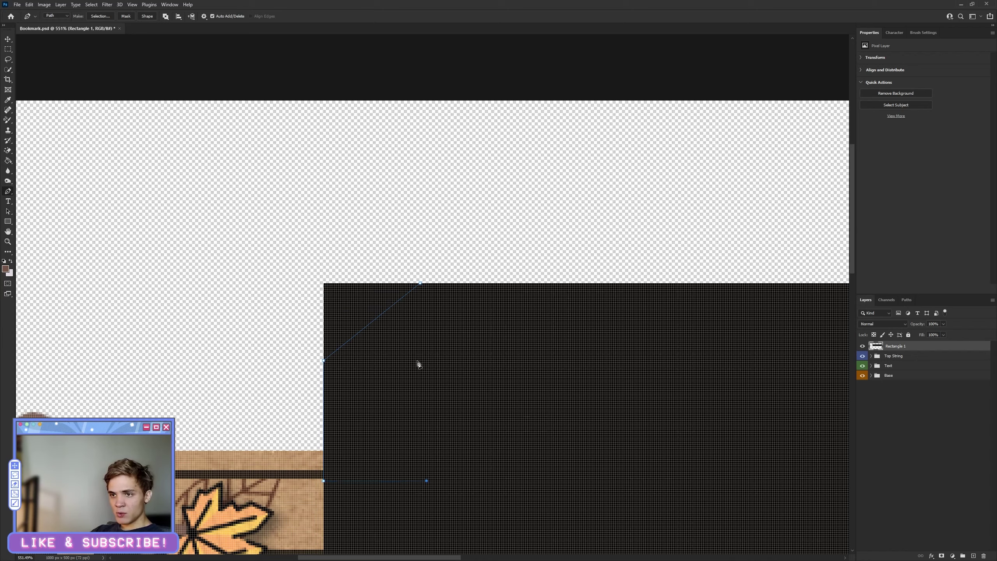
click(422, 287)
Turn the outline into a selection, copy it to a new layer, and delete Rectangle 1
right_click(381, 366)
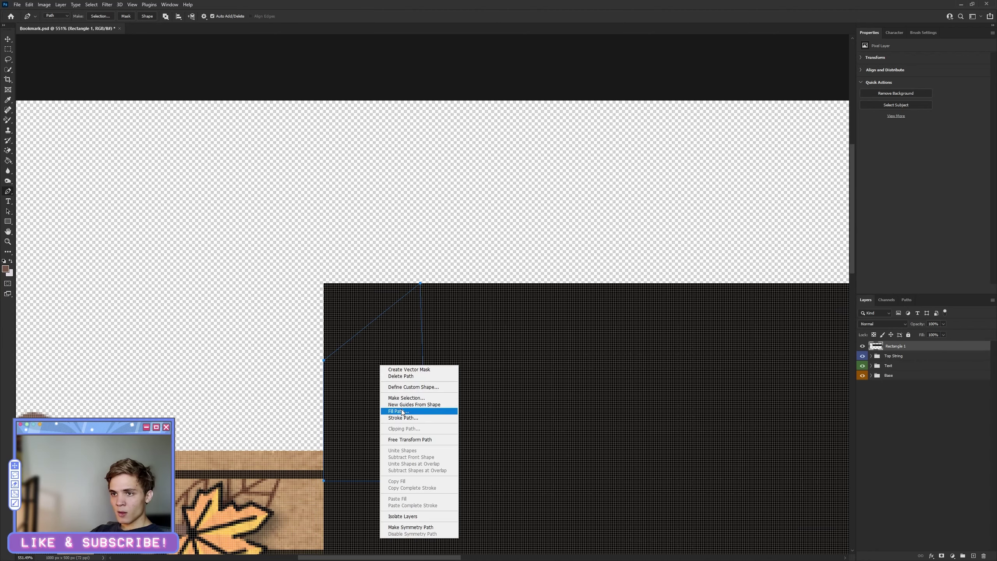
click(412, 398)
click(690, 173)
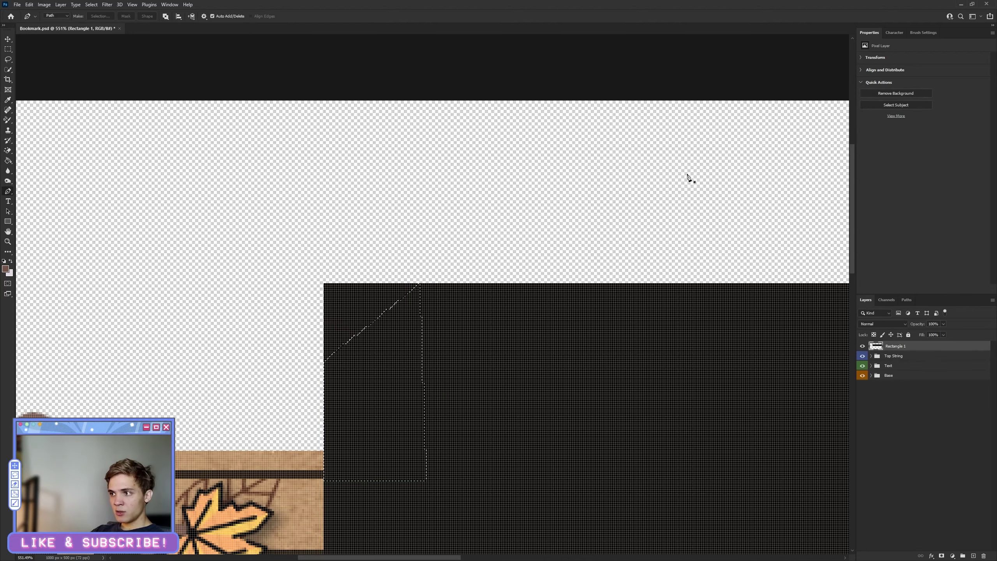
key(ctrl+shift+alt+n)
click(915, 356)
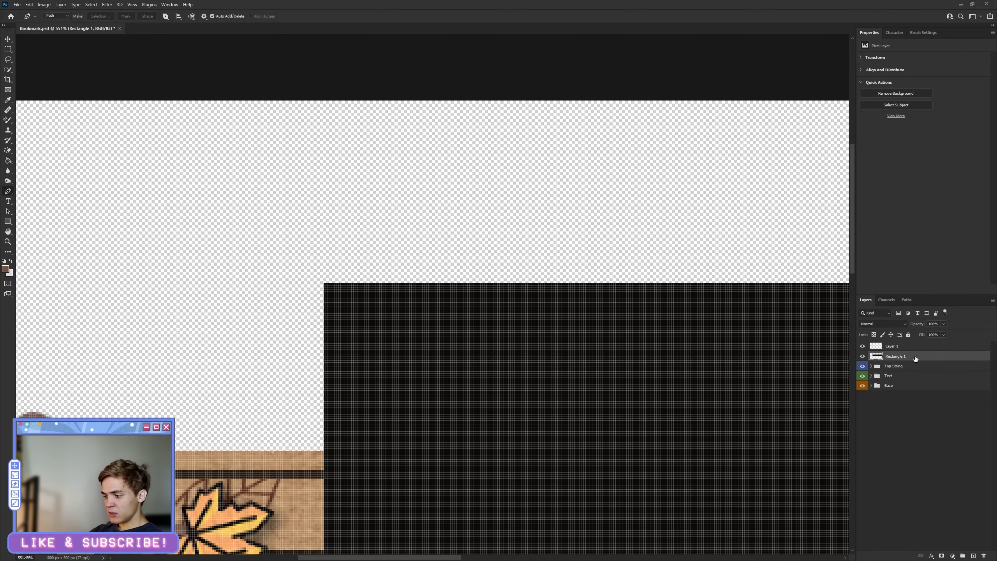
key(Delete)
Duplicate the black tab and flip the copy to -100% width and height
click(897, 347)
scroll(552, 414, down, 2)
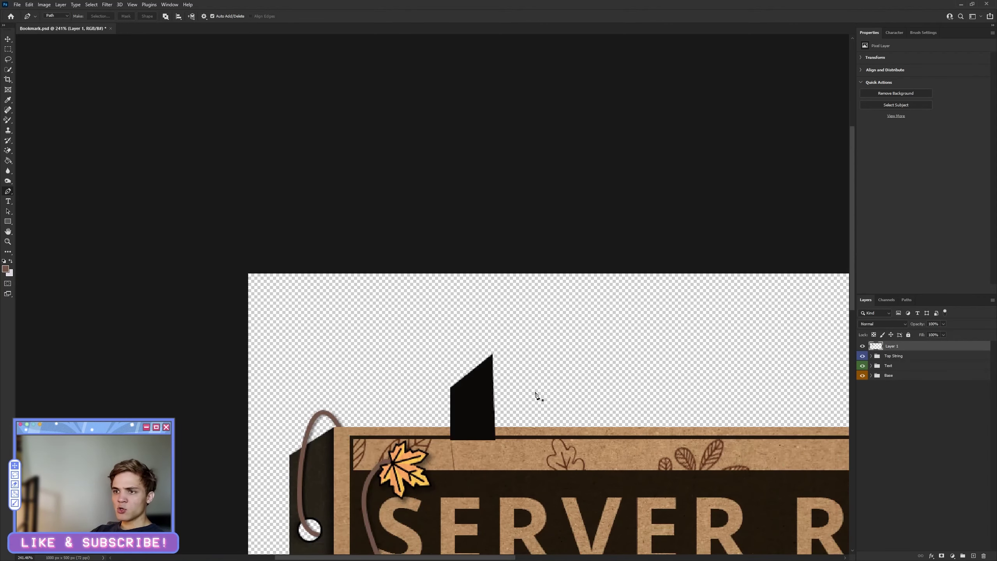
scroll(535, 396, down, 2)
scroll(213, 194, up, 2)
scroll(213, 194, up, 1)
scroll(169, 171, down, 1)
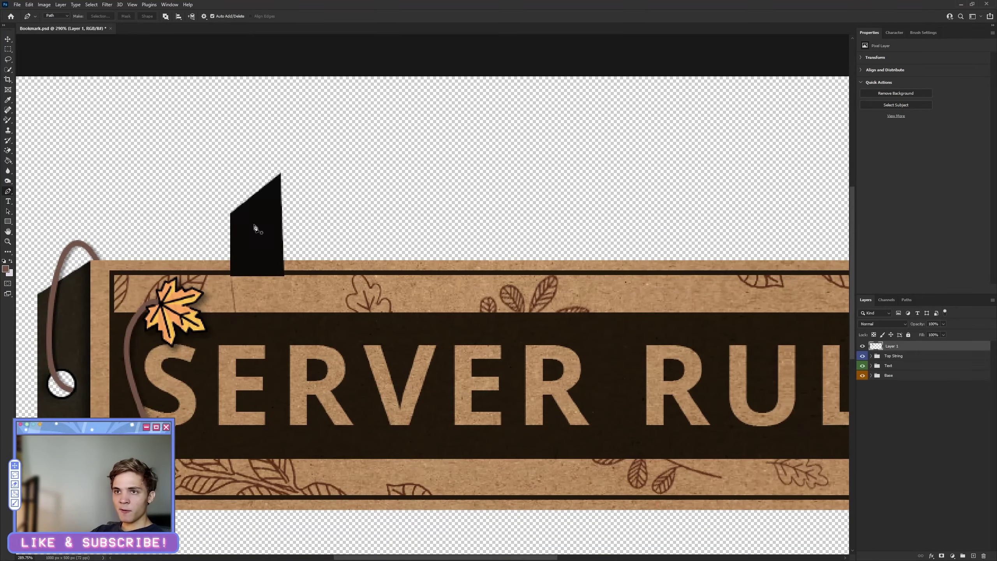
scroll(258, 226, down, 1)
scroll(179, 215, up, 2)
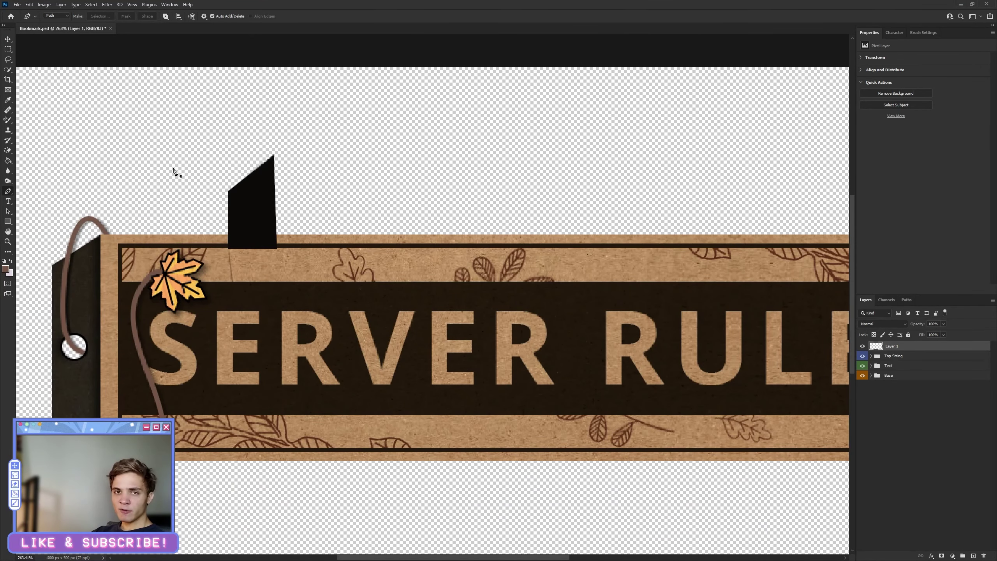
key(ctrl+j)
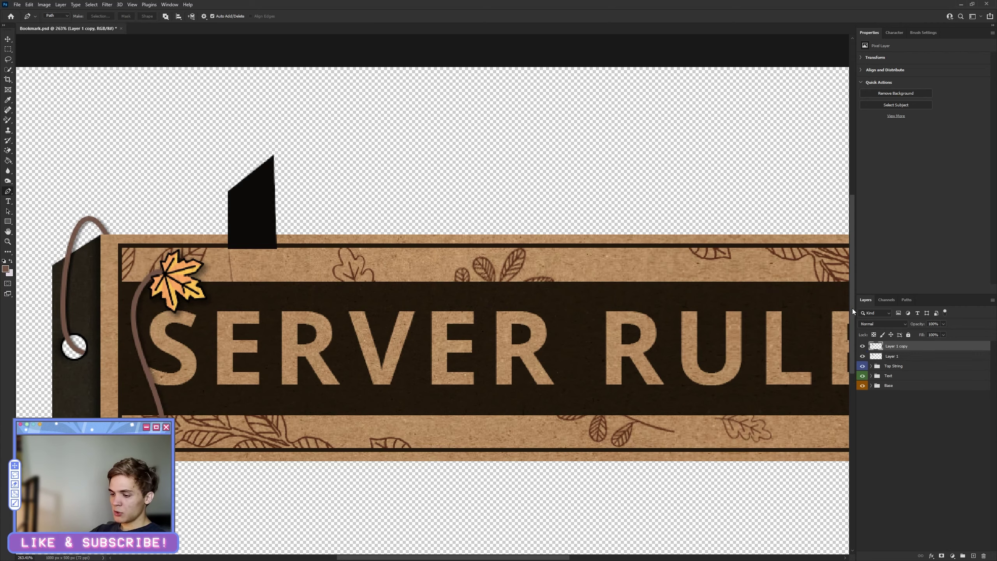
key(ctrl+t)
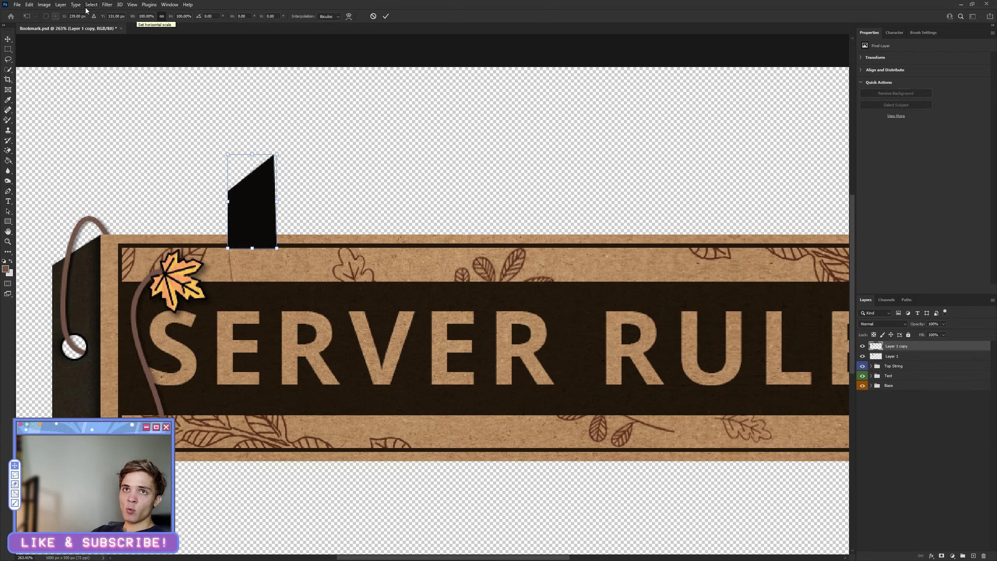
click(29, 4)
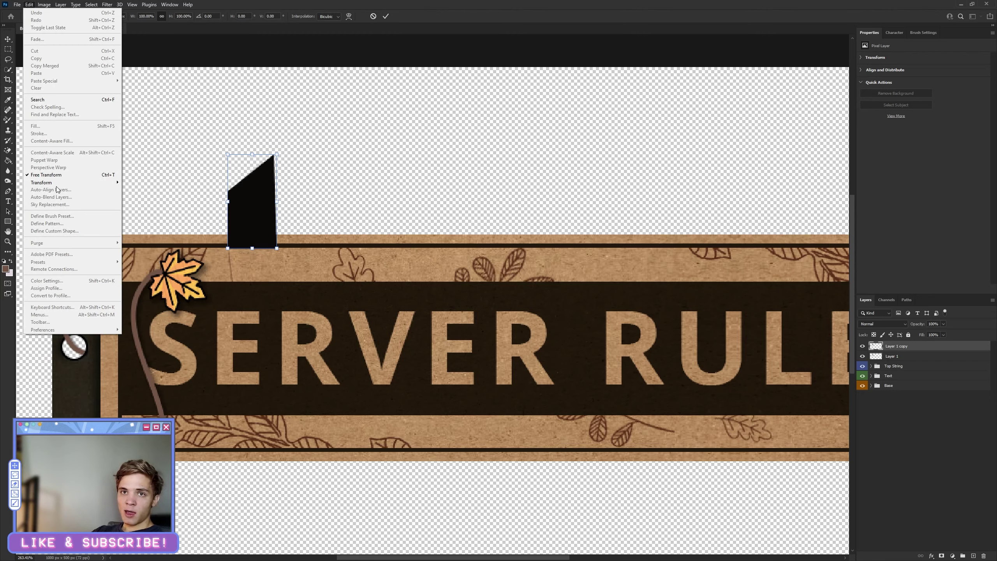
click(47, 174)
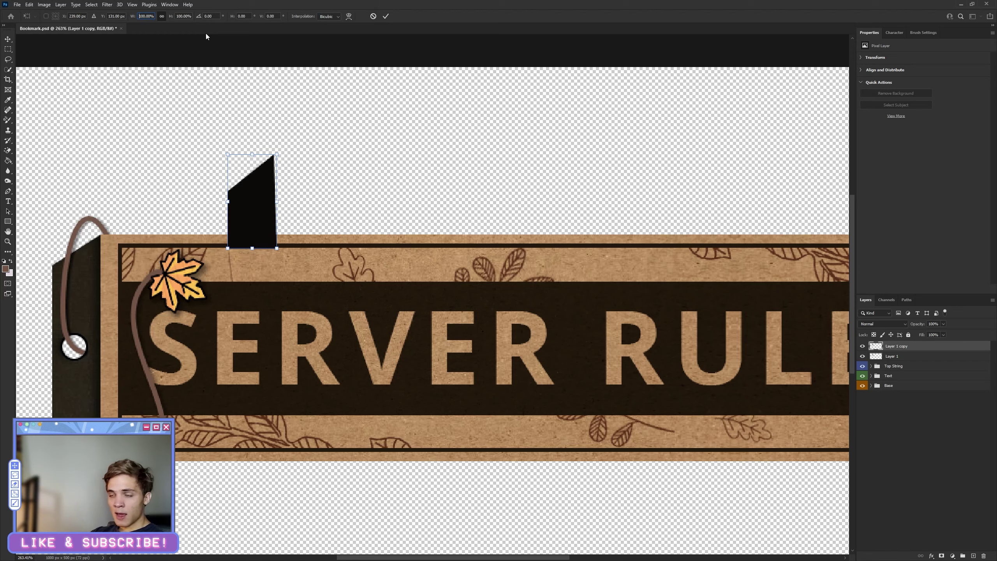
text(-)
key(Return)
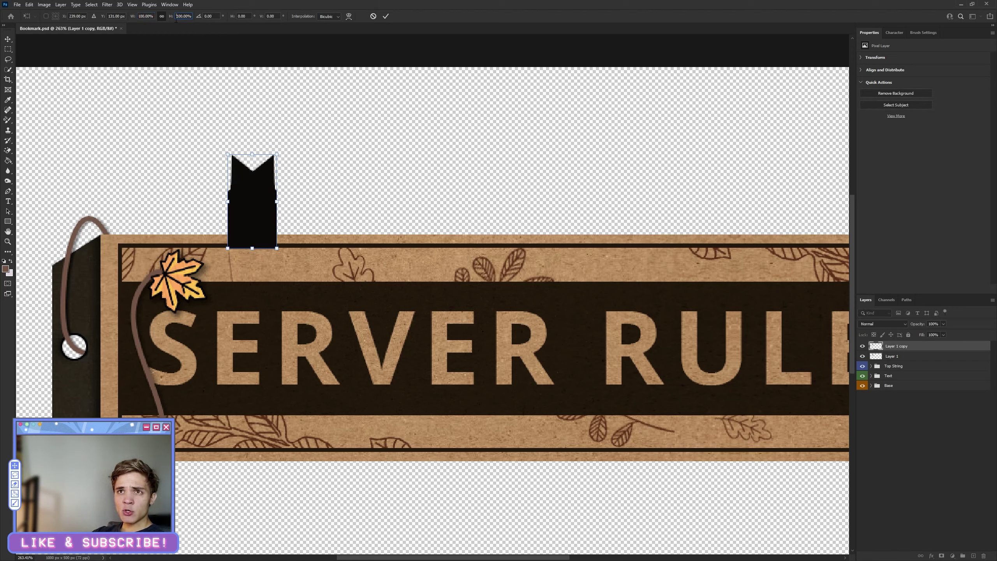
text(-)
key(Return)
click(385, 16)
Move the flipped copy down below the original and skew its bottom edge into a slant
key(v)
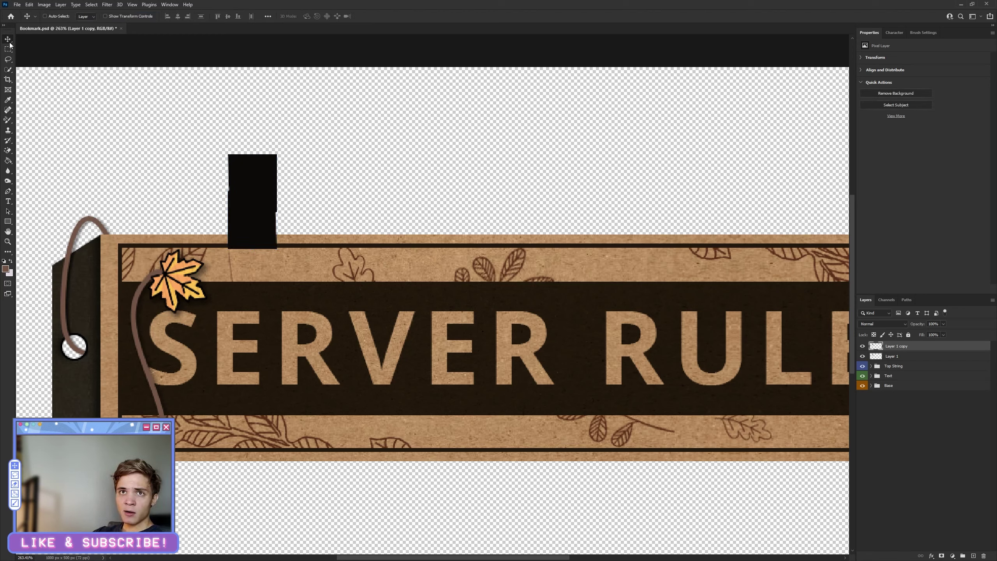
drag(331, 249, 331, 345)
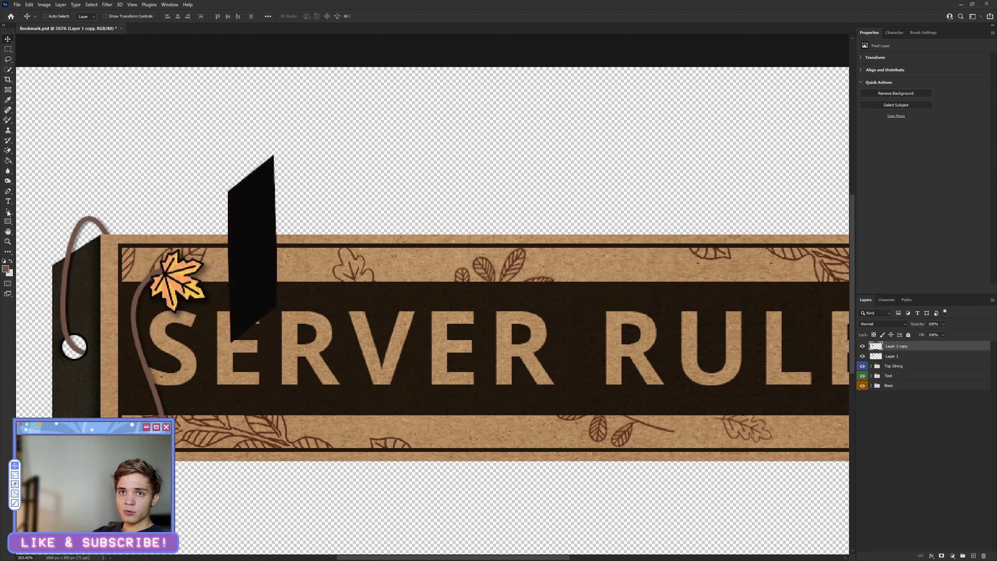
key(t)
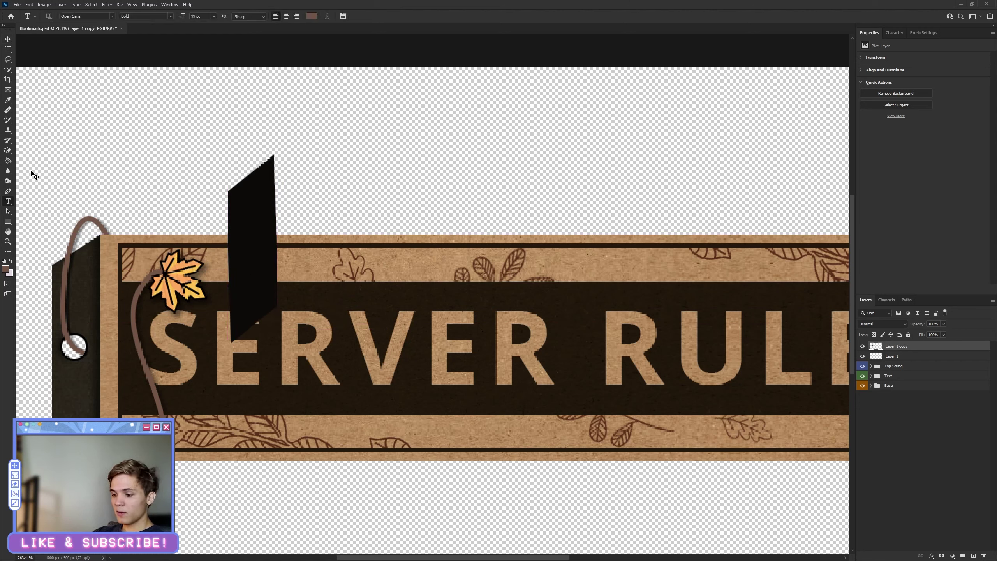
key(ctrl+t)
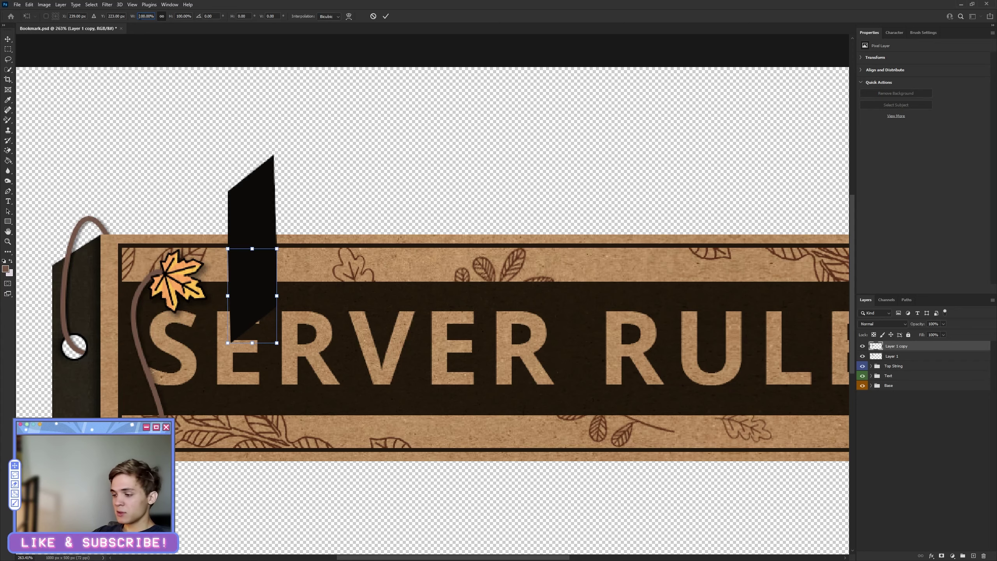
drag(277, 296, 276, 312)
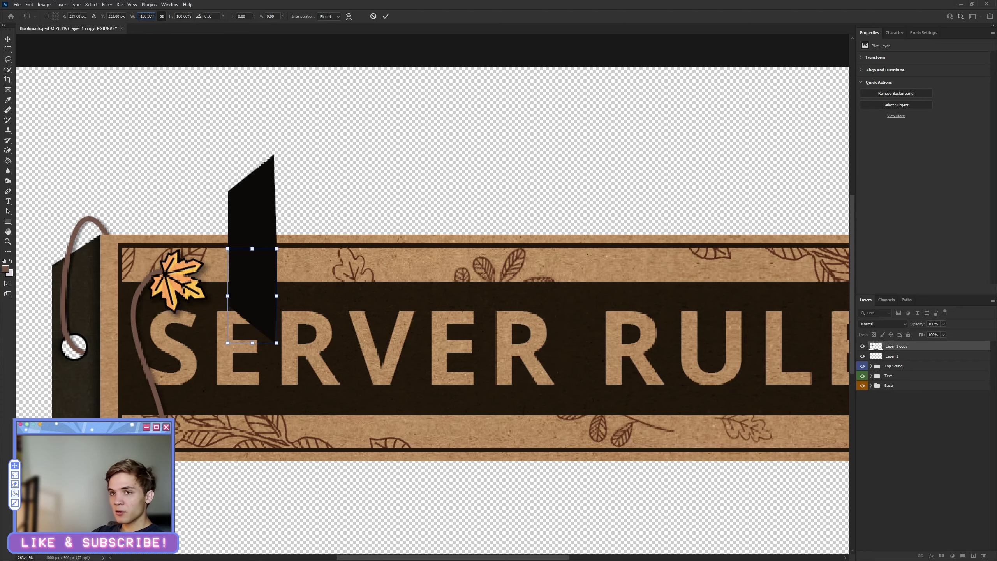
click(385, 15)
scroll(307, 258, up, 2)
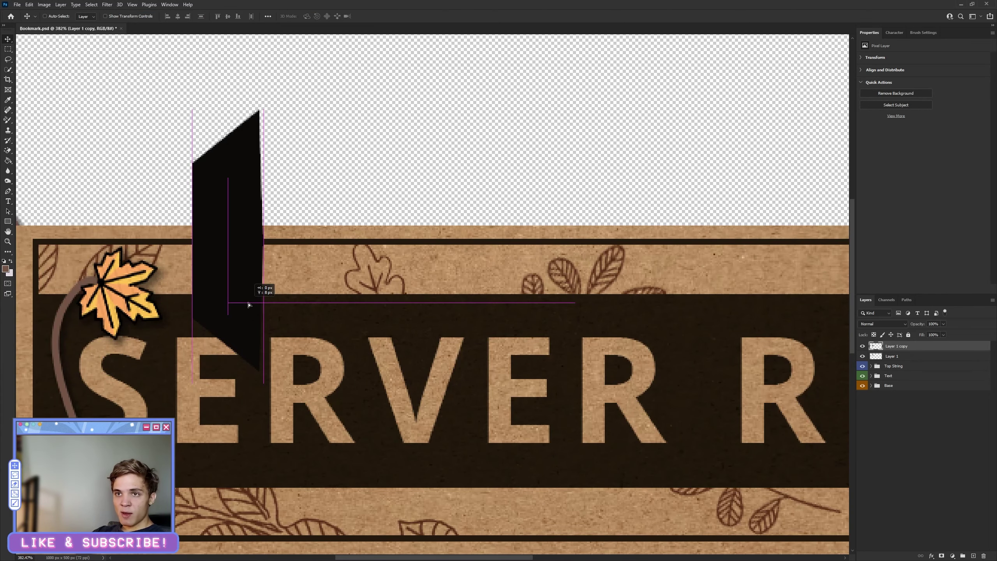
scroll(258, 327, down, 2)
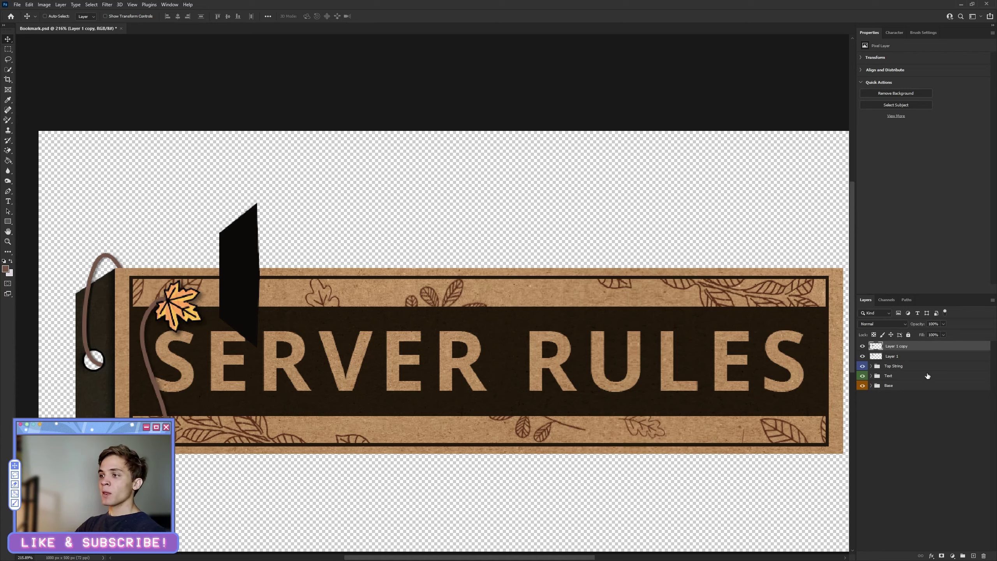
Merge Layer 1 copy down into Layer 1 and move the merged piece to the tag's left edge
right_click(889, 346)
click(934, 245)
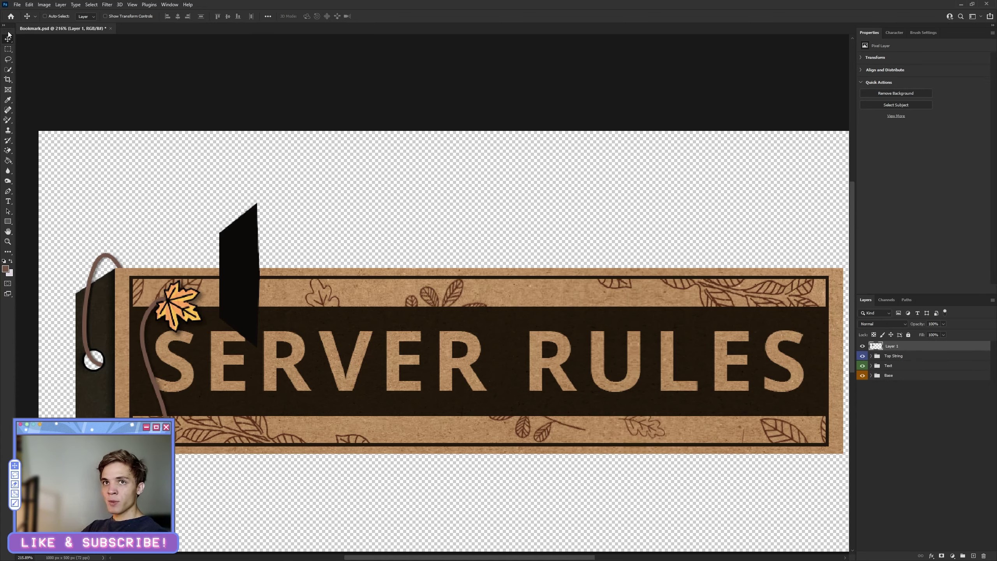
drag(259, 303, 102, 301)
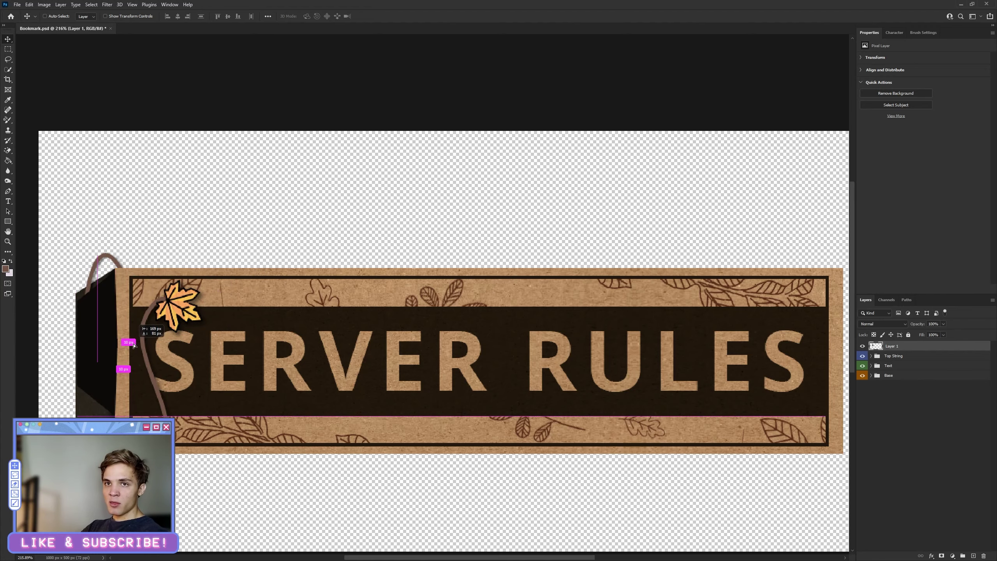
scroll(107, 268, up, 5)
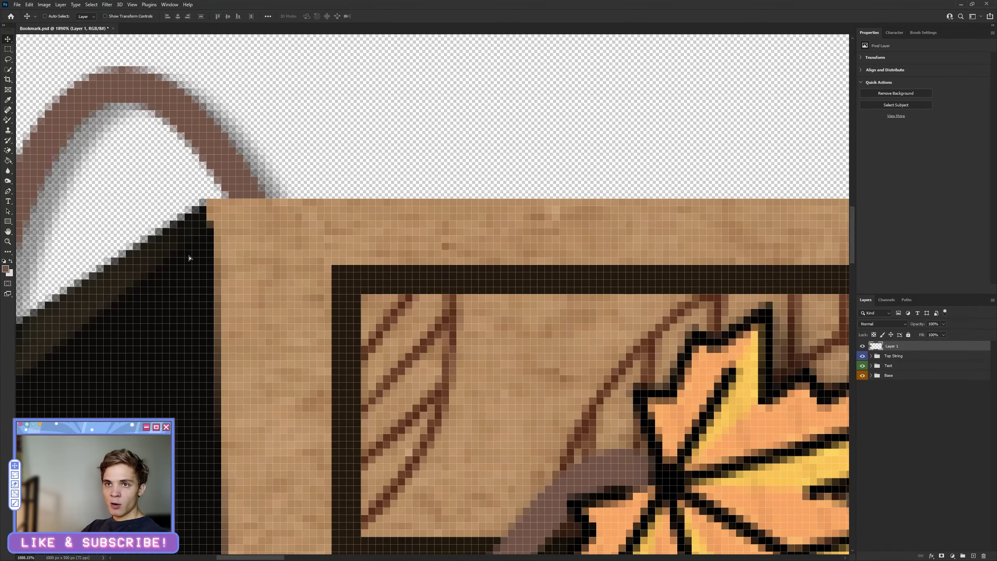
scroll(189, 258, down, 3)
scroll(221, 293, down, 4)
scroll(162, 403, down, 2)
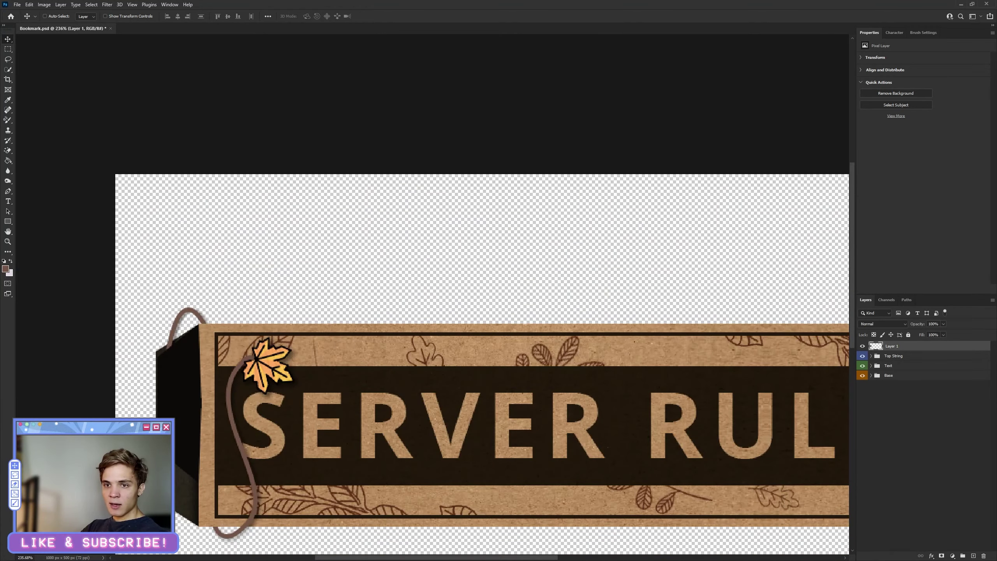
scroll(358, 153, up, 1)
scroll(292, 221, down, 4)
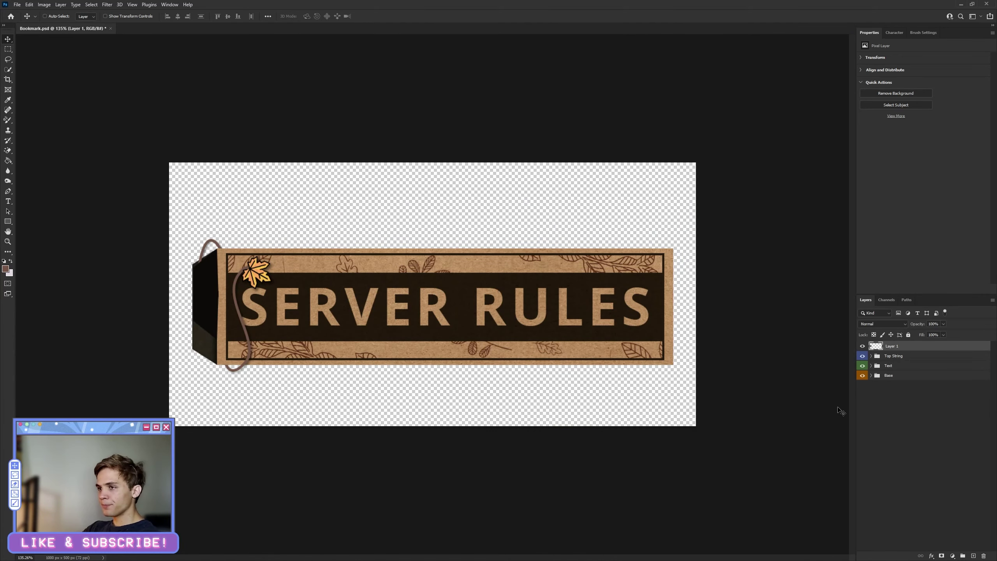
Delete the black piece layer and expand Base > Main Area > Leaf Shape to select Long Branch copy
key(Delete)
click(891, 419)
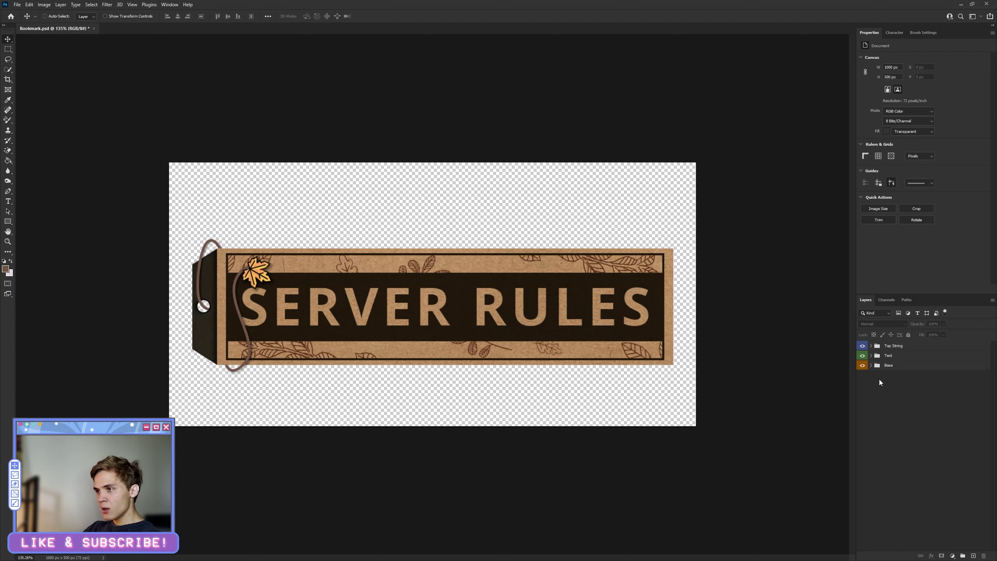
click(871, 356)
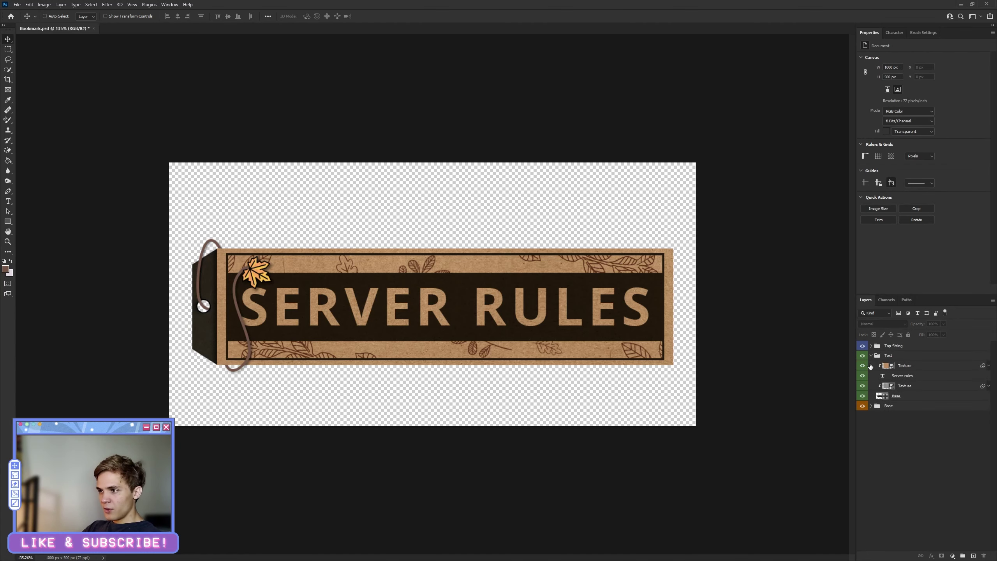
click(871, 355)
click(880, 385)
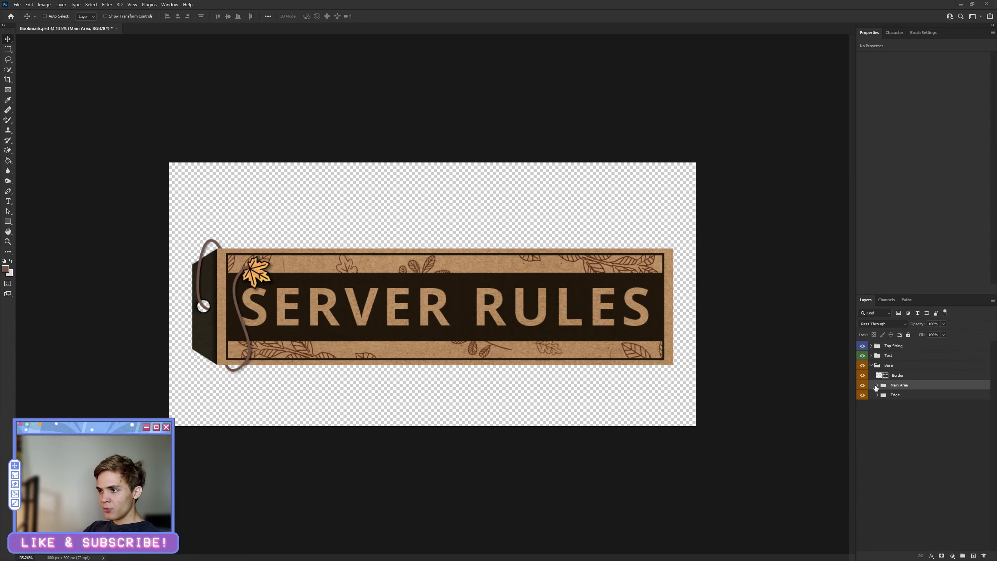
click(882, 395)
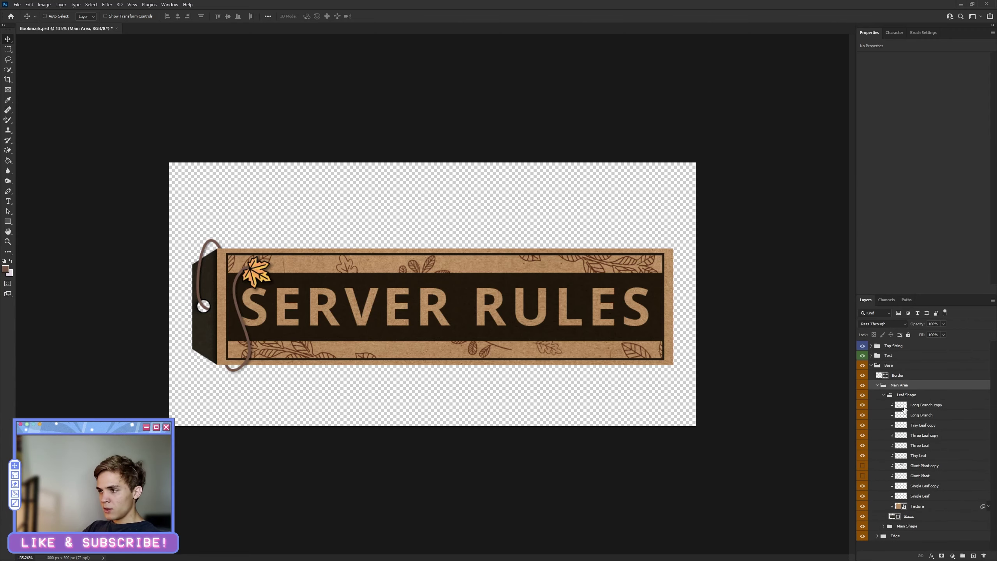
click(926, 405)
scroll(313, 342, up, 5)
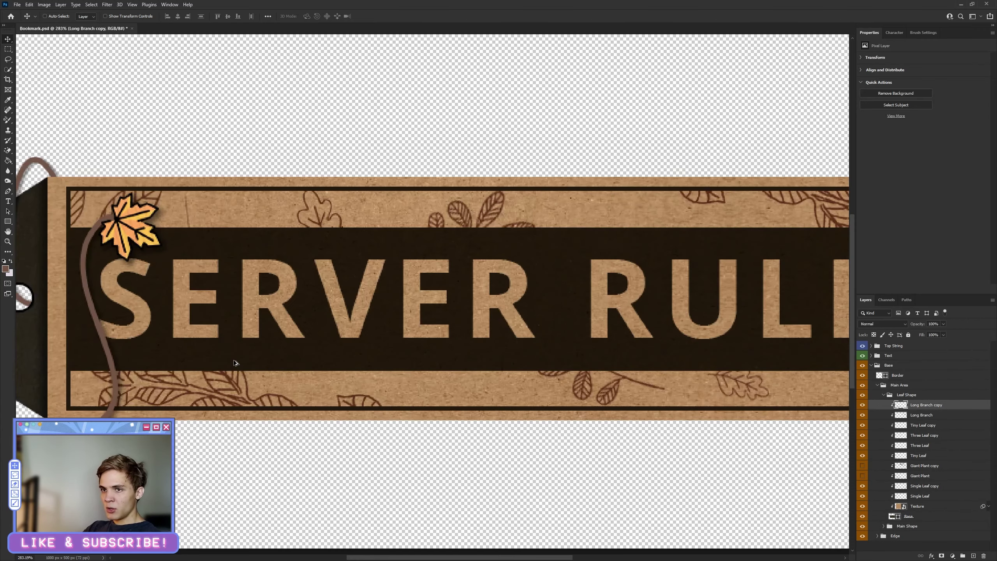
scroll(123, 374, up, 5)
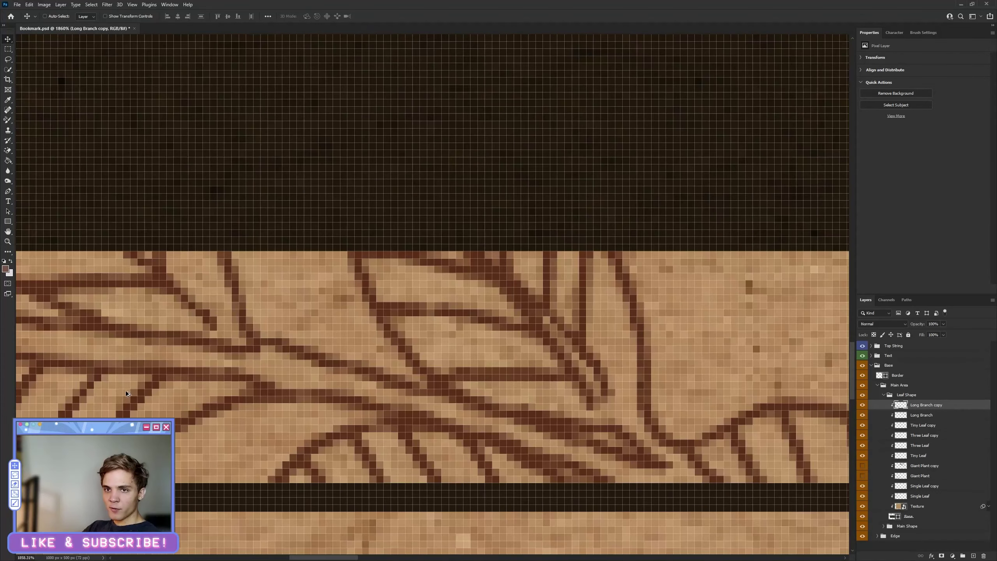
Sample the branch drawing's brown with the Eyedropper
click(7, 101)
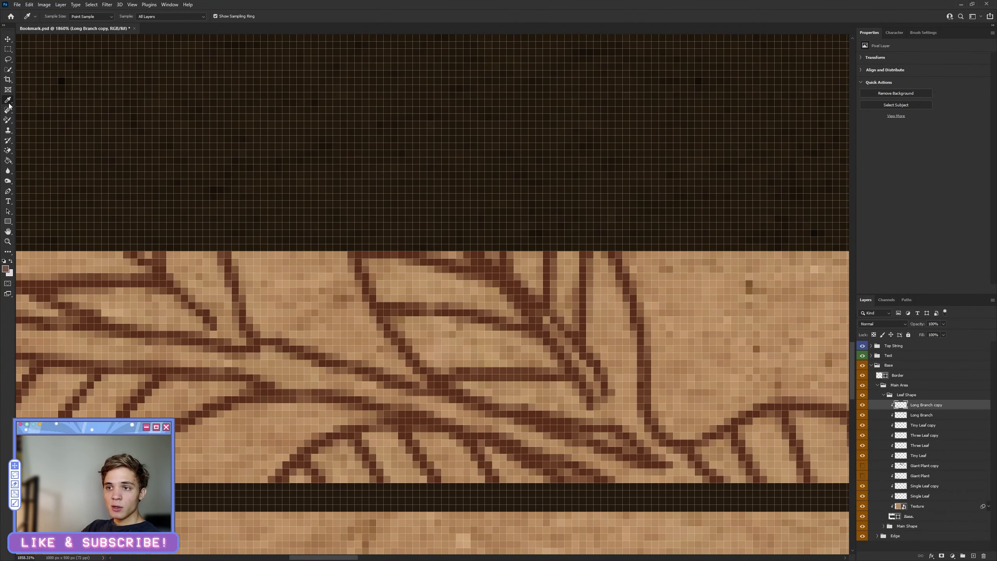
click(734, 422)
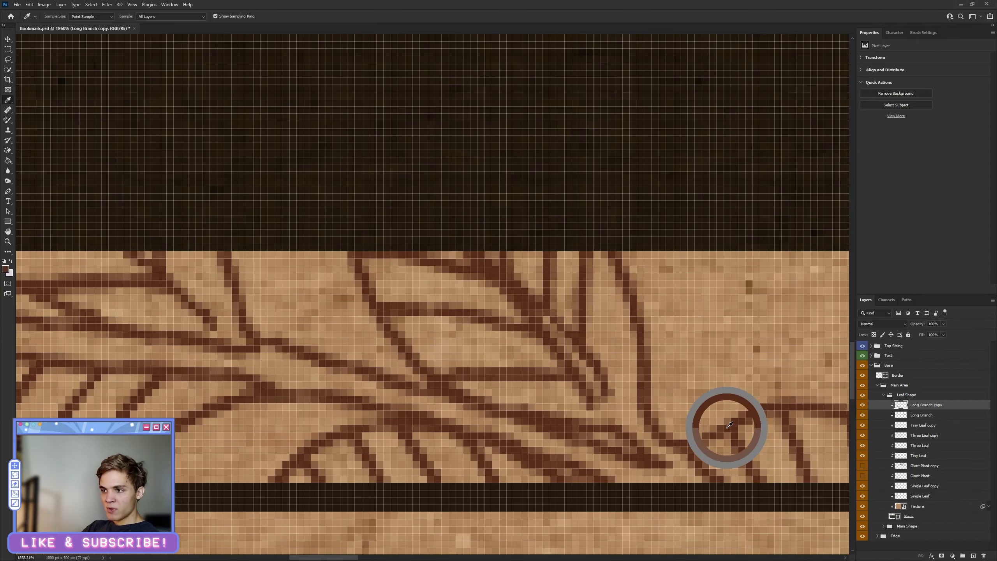
scroll(396, 369, down, 3)
scroll(395, 369, up, 1)
scroll(395, 369, up, 1)
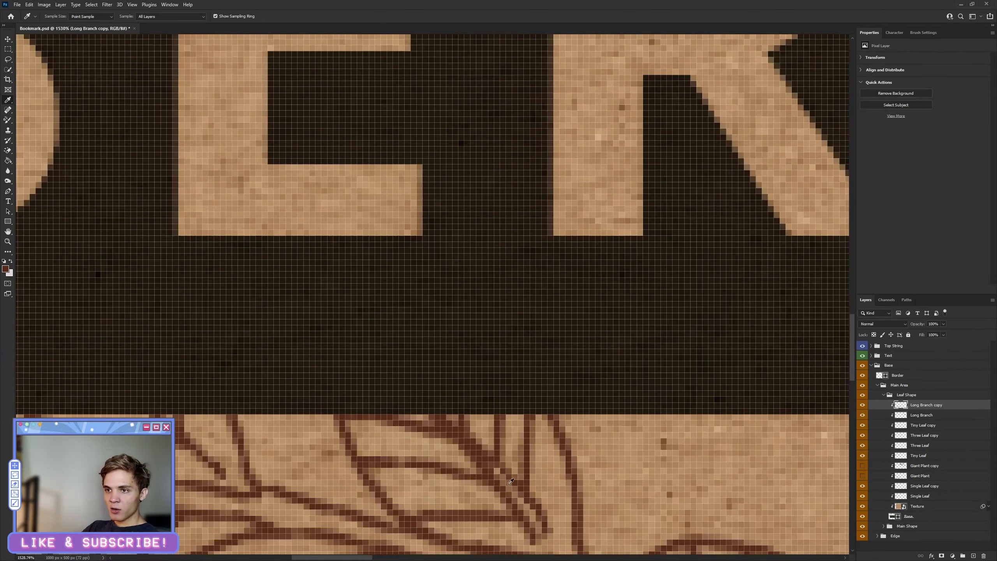
scroll(396, 369, up, 3)
click(413, 383)
scroll(306, 372, down, 4)
scroll(307, 372, down, 5)
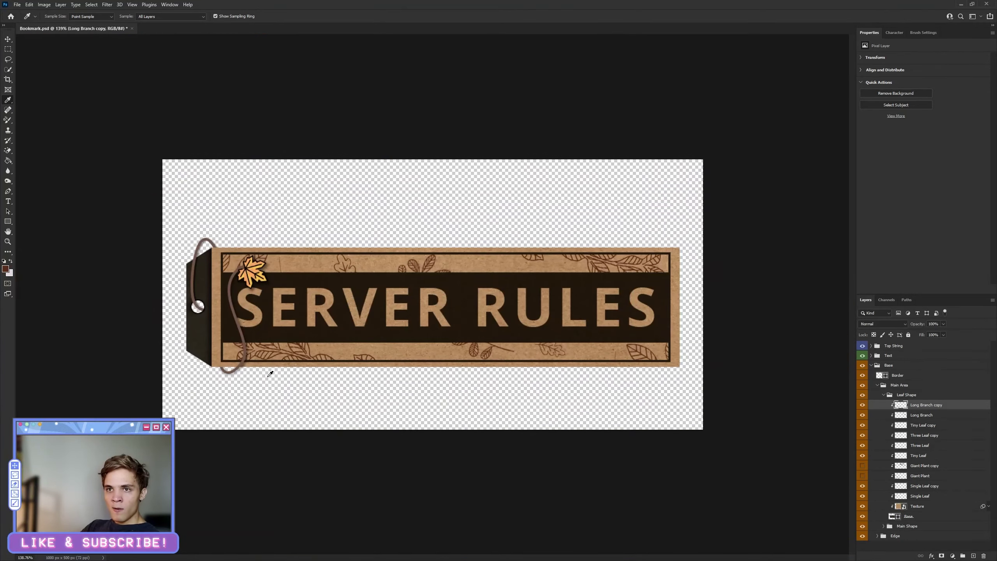
scroll(267, 372, down, 1)
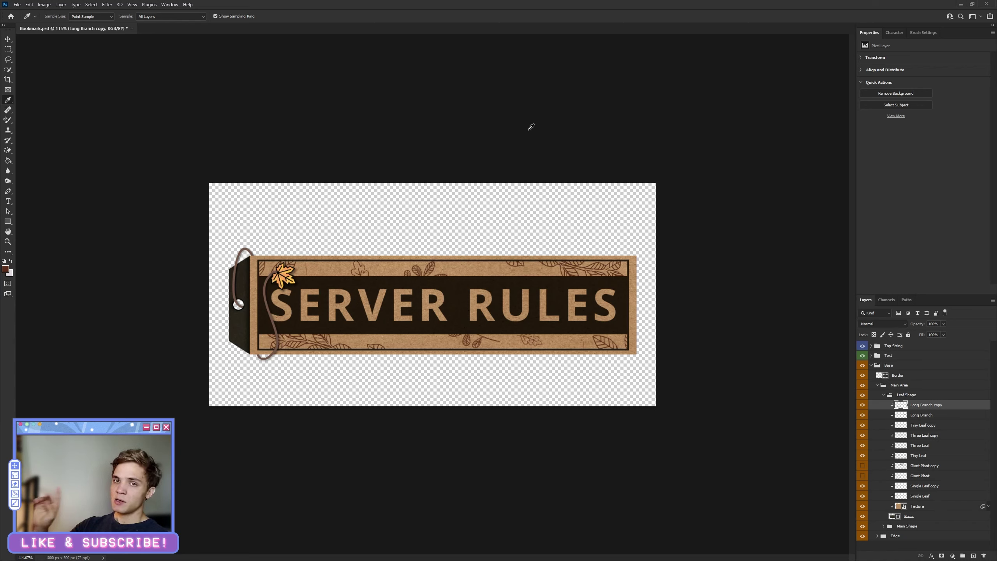
Fold the Leaf Shape, Main Area and Base groups, then deselect all layers
click(882, 394)
click(878, 386)
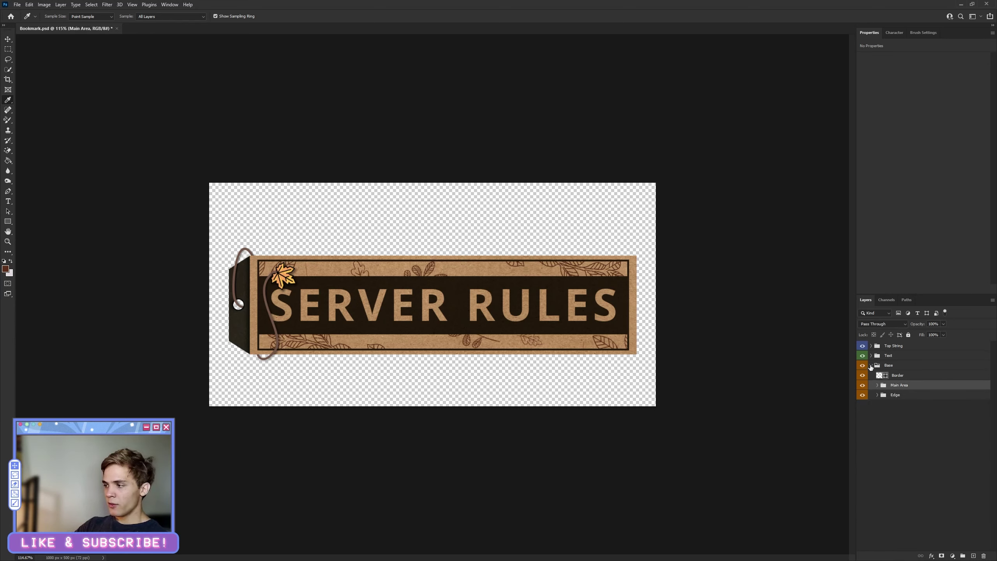
click(870, 365)
click(874, 399)
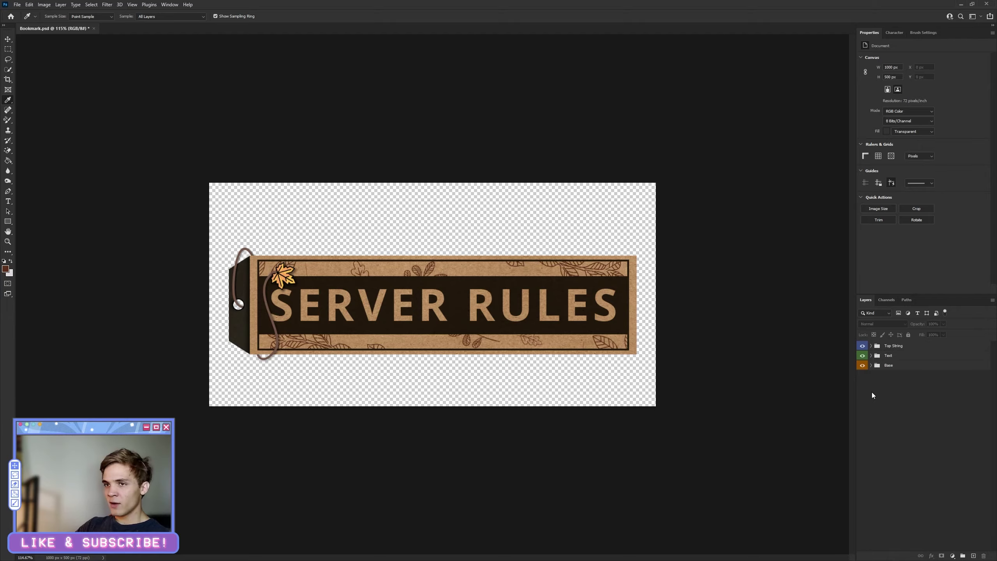